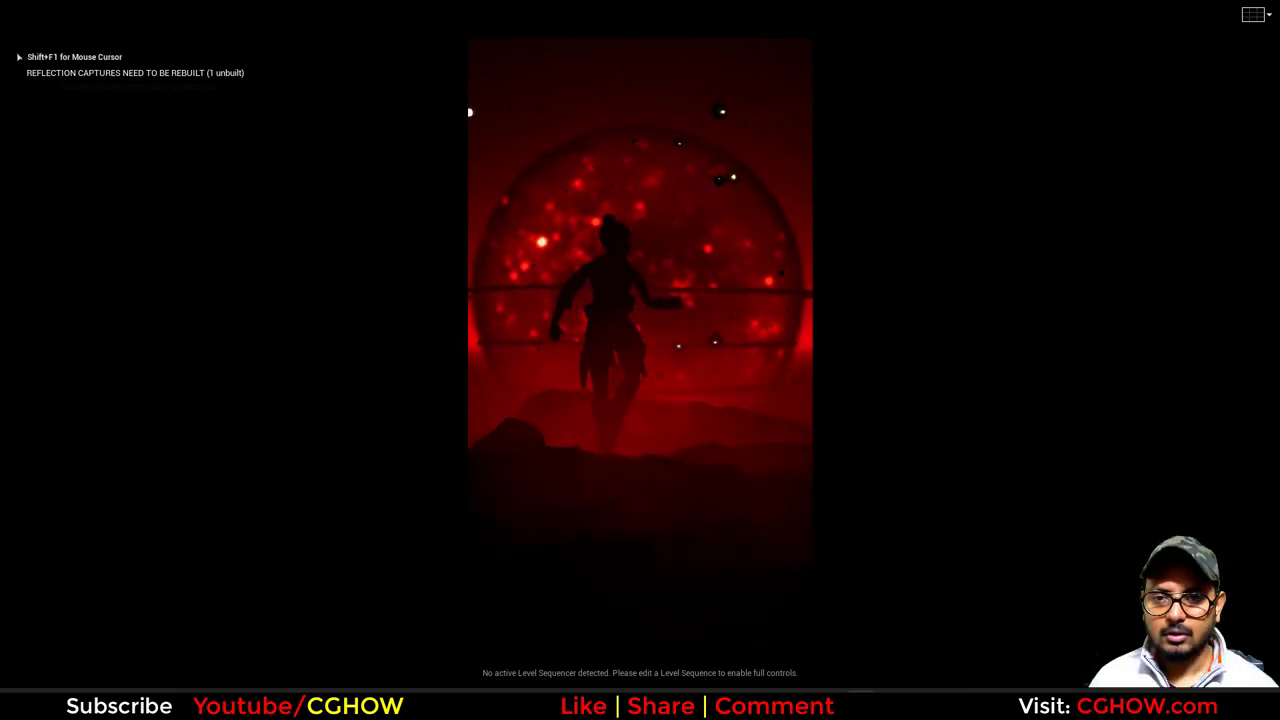
# Leave full-screen play, stop the play session and open the mmp11_seq level sequence.
pyautogui.press('F11')
pyautogui.hotkey('shift', 'F1')
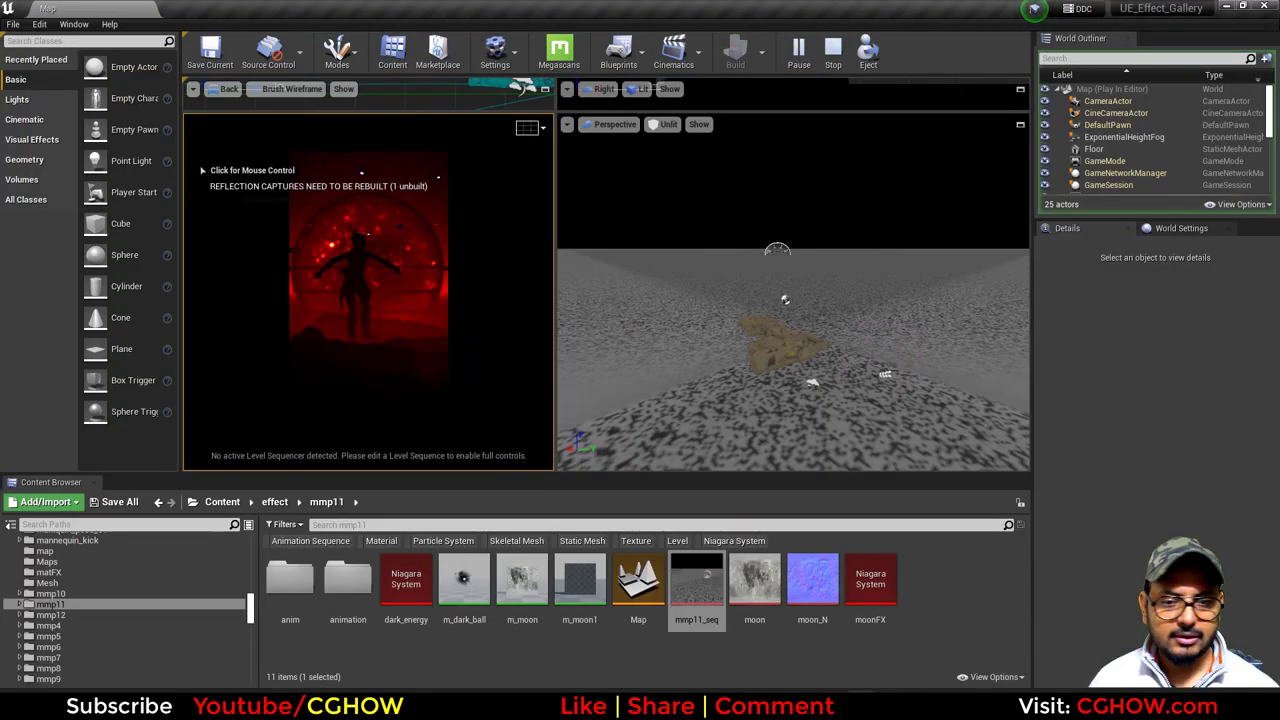
pyautogui.press('Escape')
pyautogui.doubleClick(699, 597)
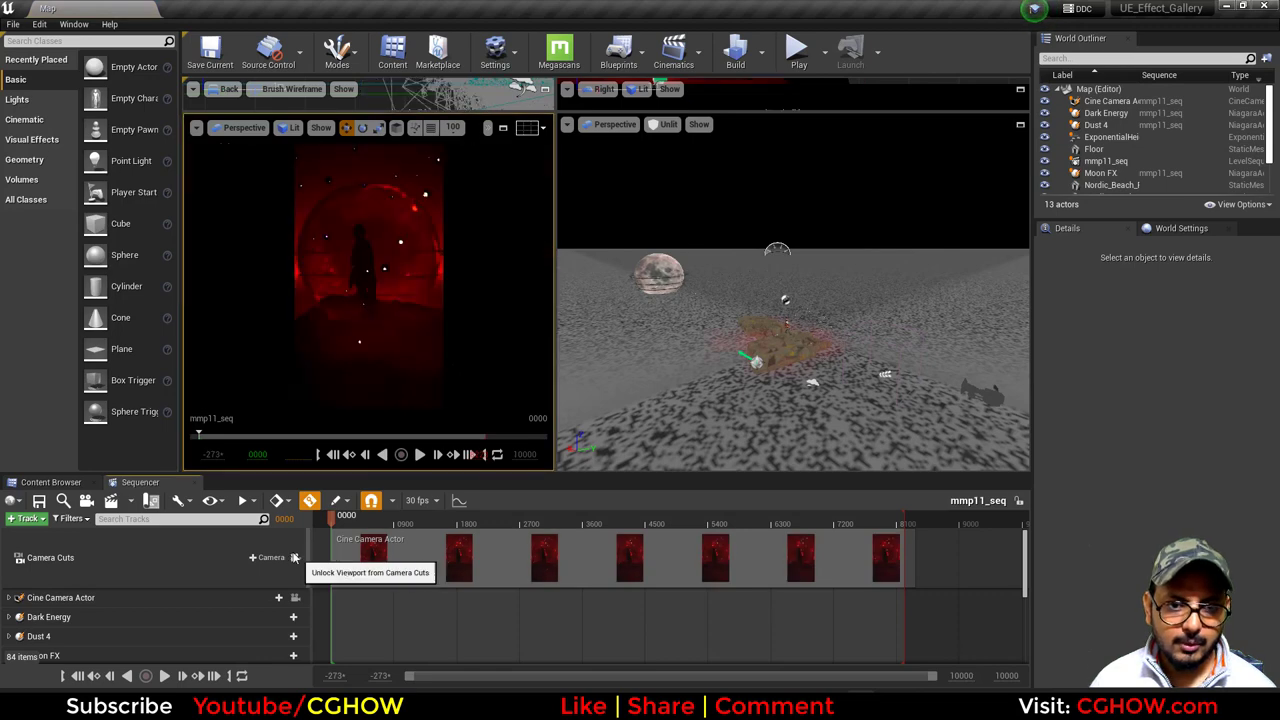
# Examine the scene layout around the rocks and moon from several angles and select the Cine Camera Actor.
pyautogui.keyDown('alt'); pyautogui.moveTo(862, 383); pyautogui.dragTo(808, 391); pyautogui.keyUp('alt')
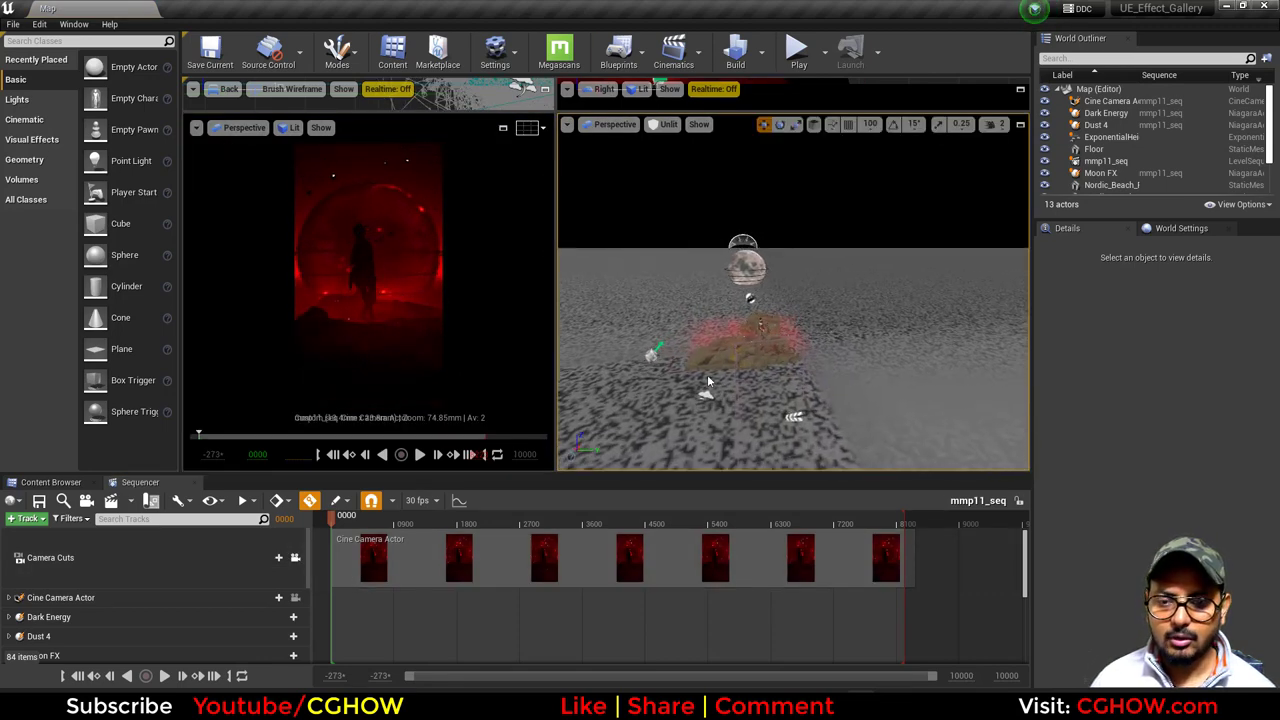
pyautogui.moveTo(708, 380)
pyautogui.mouseDown()
pyautogui.moveTo(735, 383)
pyautogui.moveTo(684, 386)
pyautogui.mouseUp()
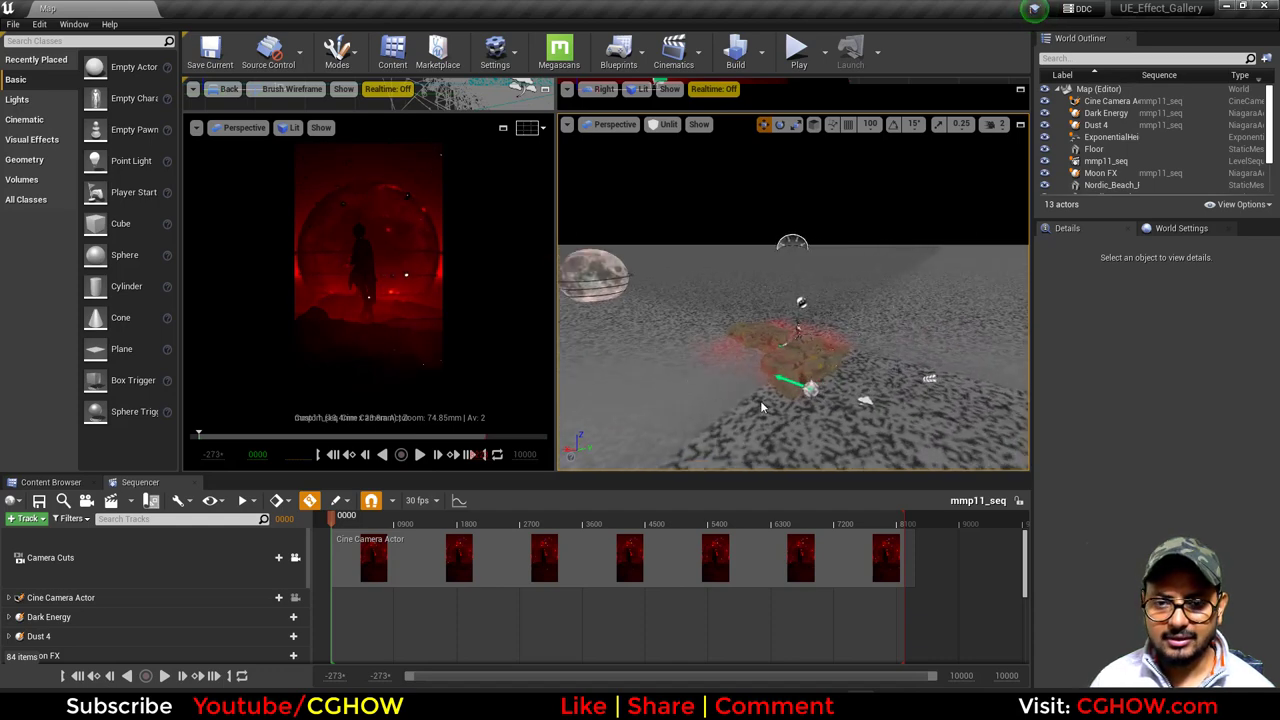
pyautogui.moveTo(762, 406); pyautogui.dragTo(935, 467)
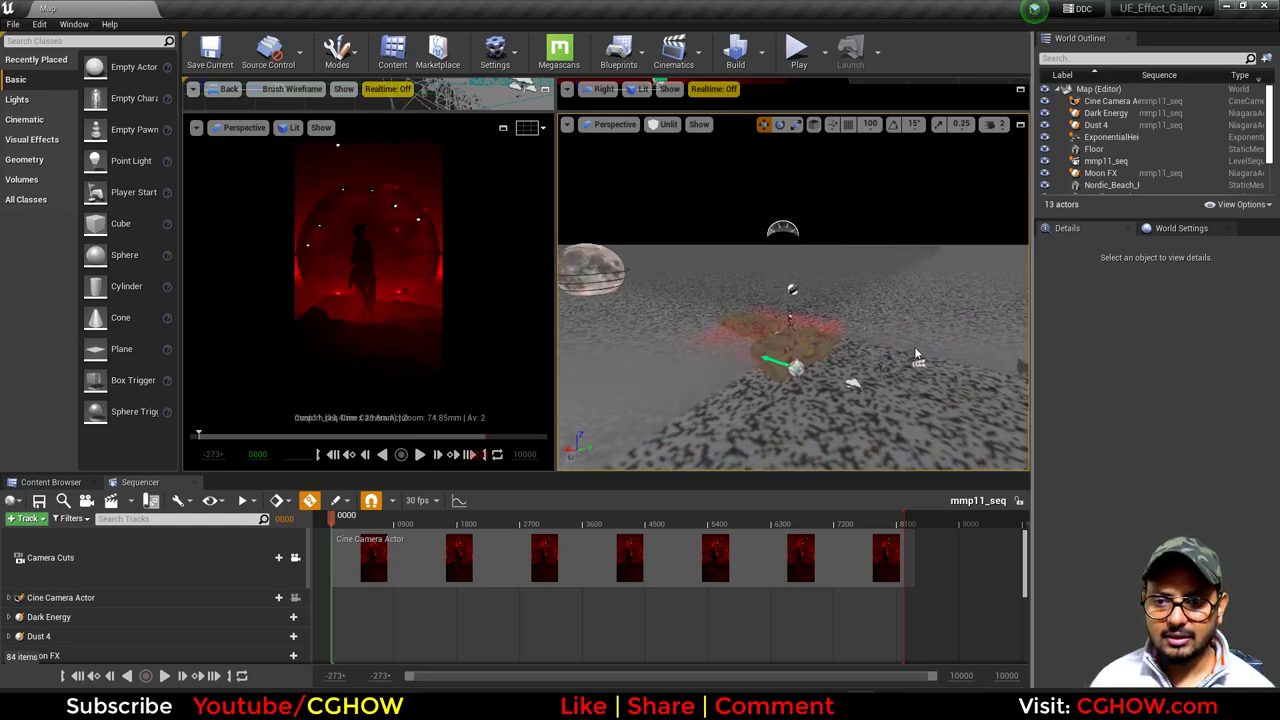
pyautogui.moveTo(915, 353); pyautogui.dragTo(957, 231, button='middle')
pyautogui.moveTo(917, 431)
pyautogui.mouseDown()
pyautogui.moveTo(840, 435)
pyautogui.moveTo(921, 440)
pyautogui.mouseUp()
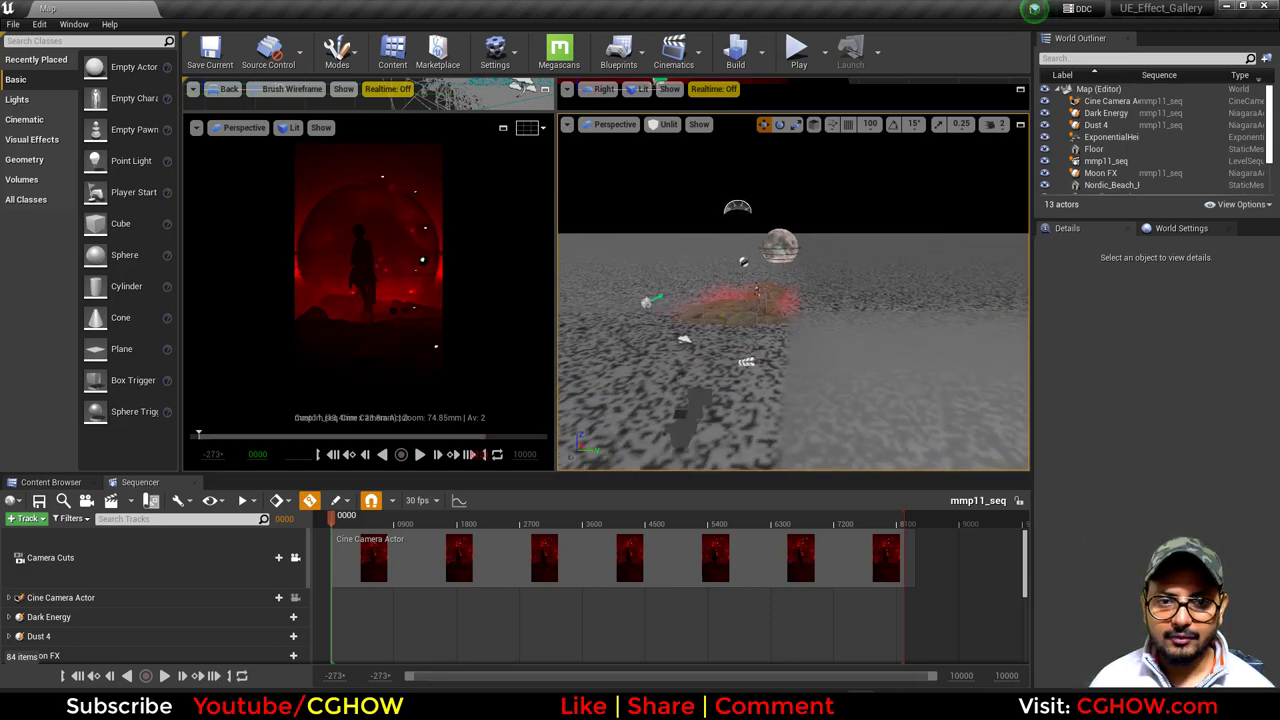
pyautogui.click(700, 420)
pyautogui.keyDown('alt'); pyautogui.moveTo(762, 372); pyautogui.dragTo(670, 388); pyautogui.keyUp('alt')
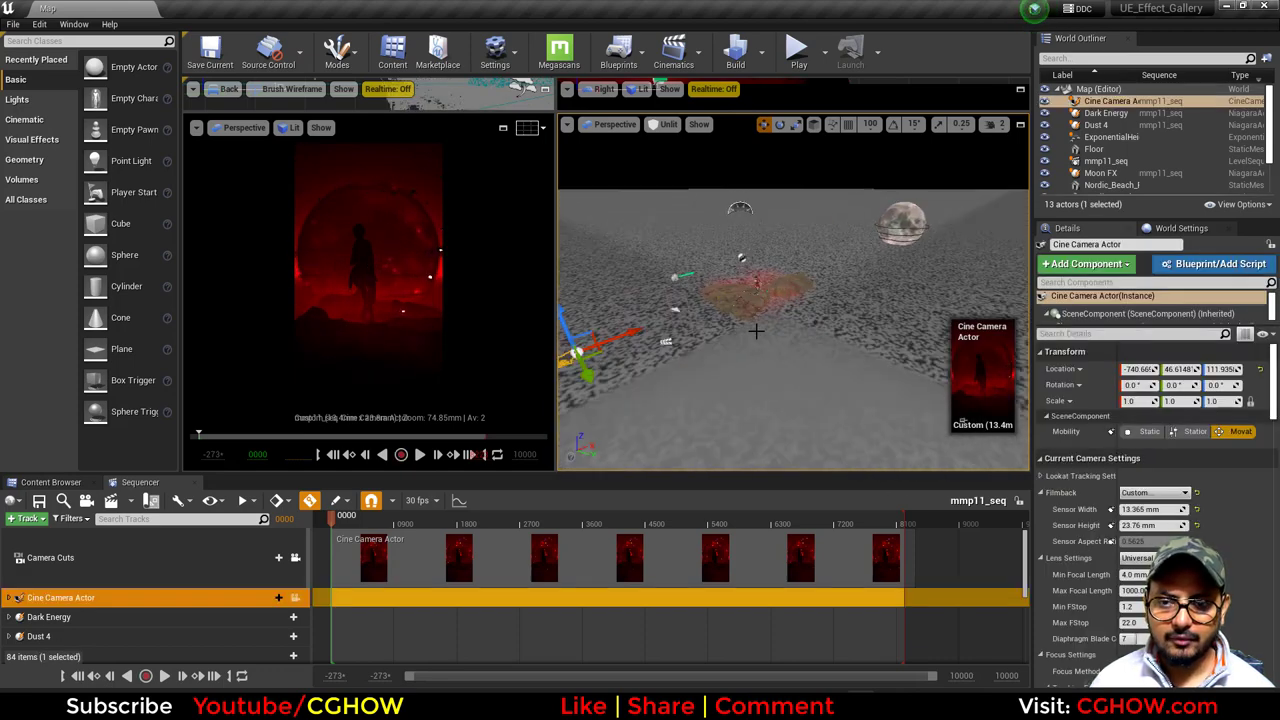
# Select the Dust 4 effect around the rocks and hide it.
pyautogui.scroll(6, 755, 345)
pyautogui.click(697, 322)
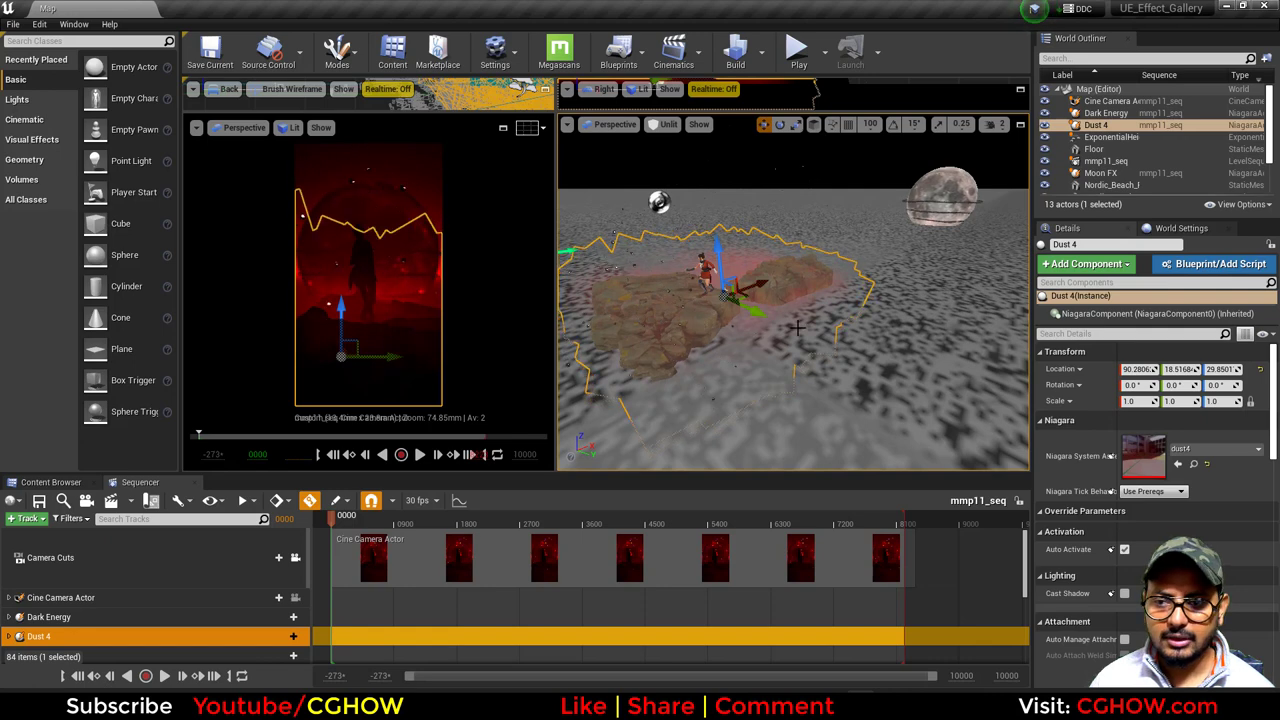
pyautogui.click(1044, 125)
# Find the front rock's Nordic_Beach_Rock_Formation mesh among the project assets and examine it in the static mesh editor.
pyautogui.click(650, 330)
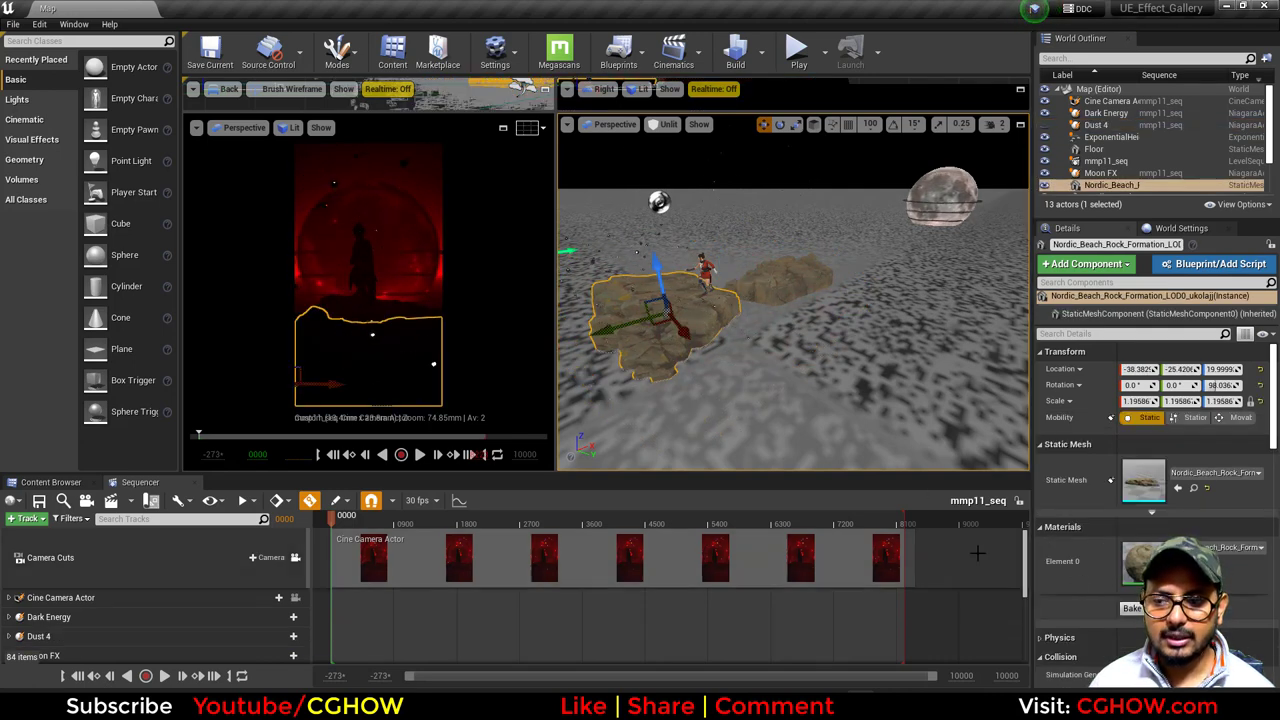
pyautogui.click(1177, 487)
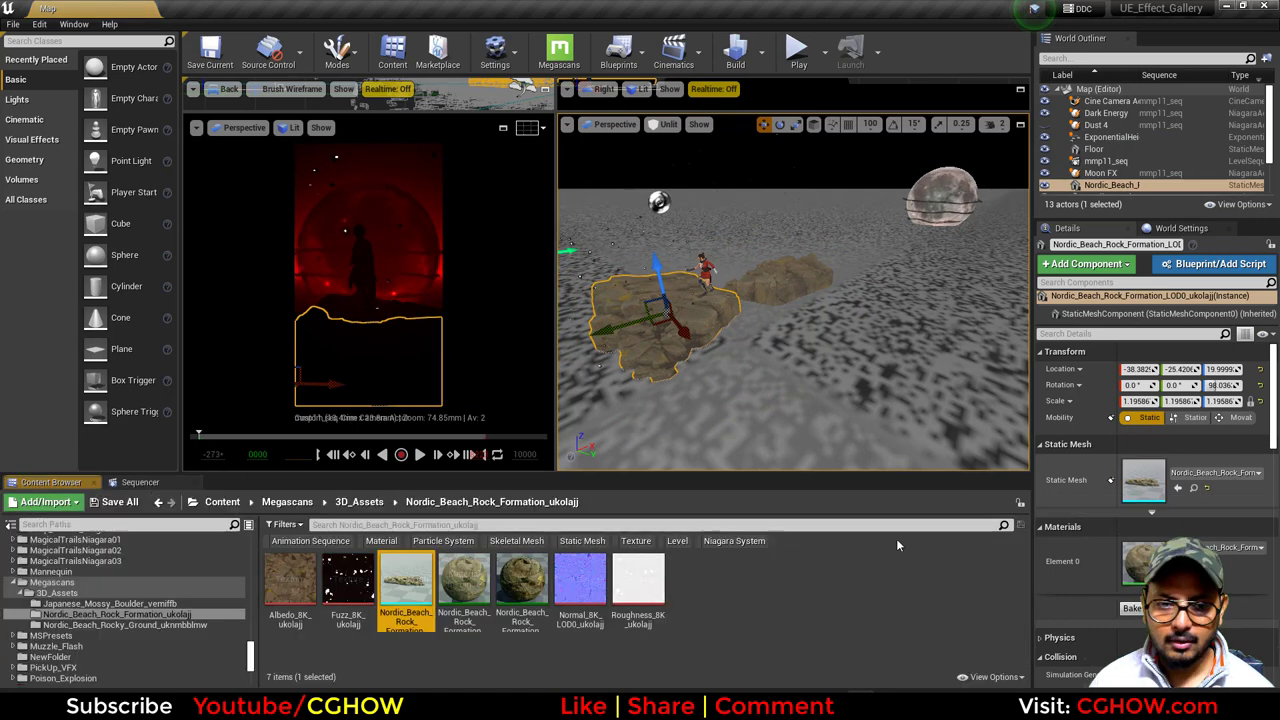
pyautogui.doubleClick(406, 583)
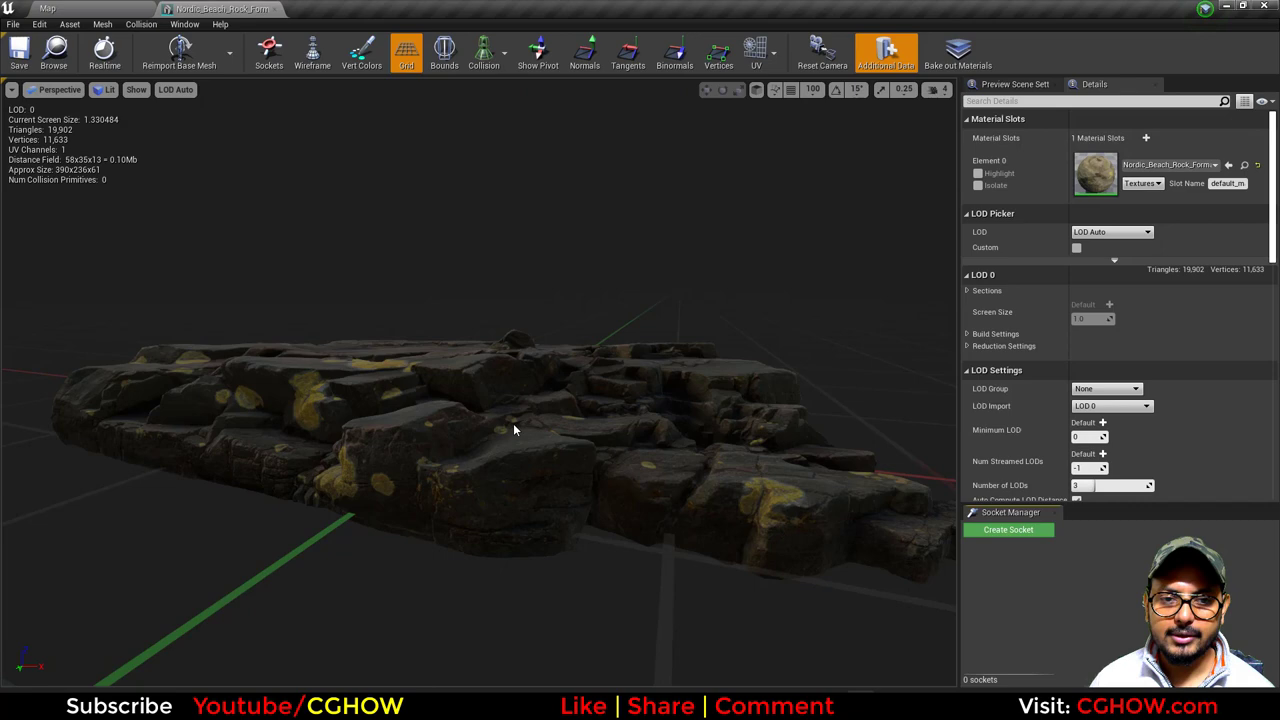
pyautogui.moveTo(513, 428); pyautogui.dragTo(480, 420)
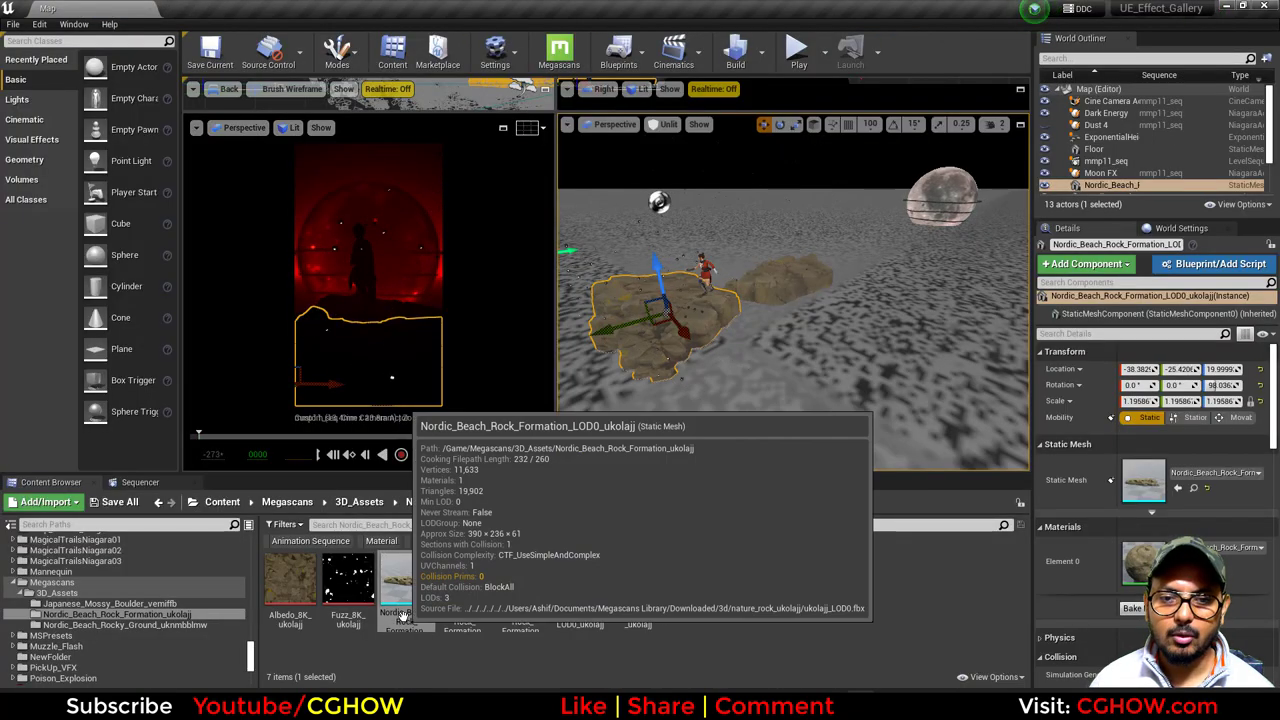
# Select the rear rock, the Moon FX effect and the Samba Dancing character one after another to inspect them.
pyautogui.click(783, 278)
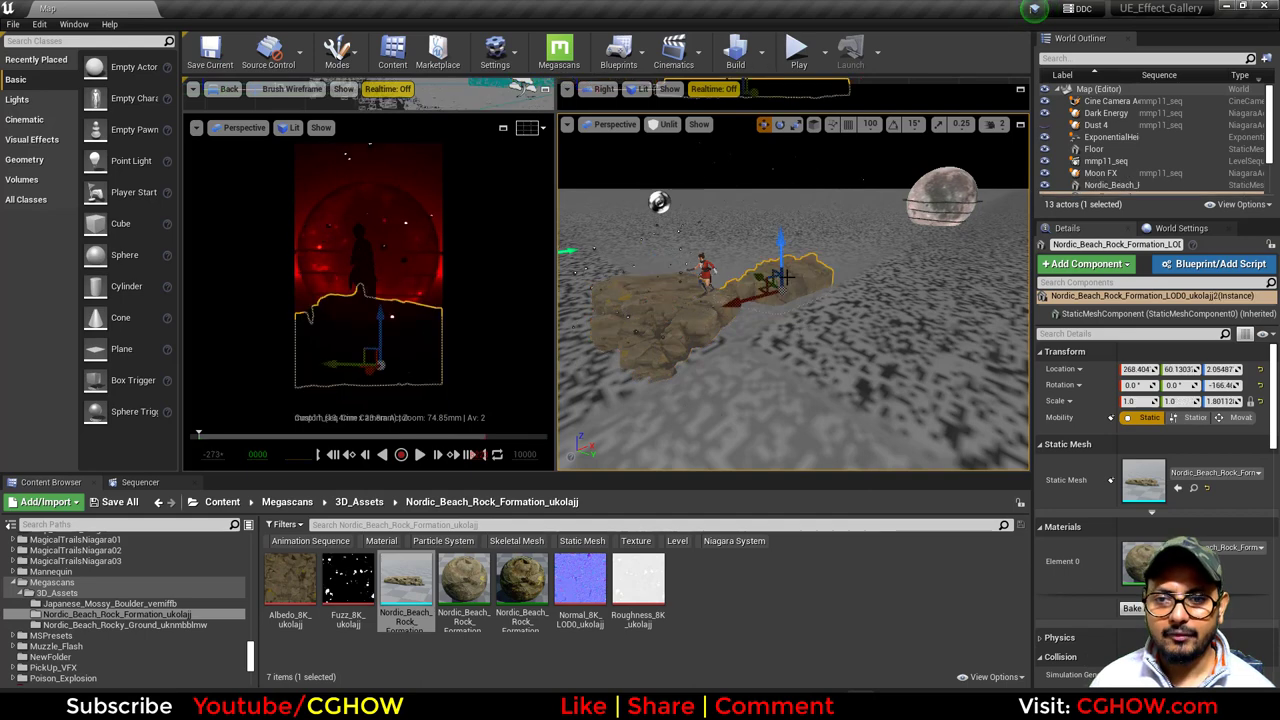
pyautogui.click(926, 185)
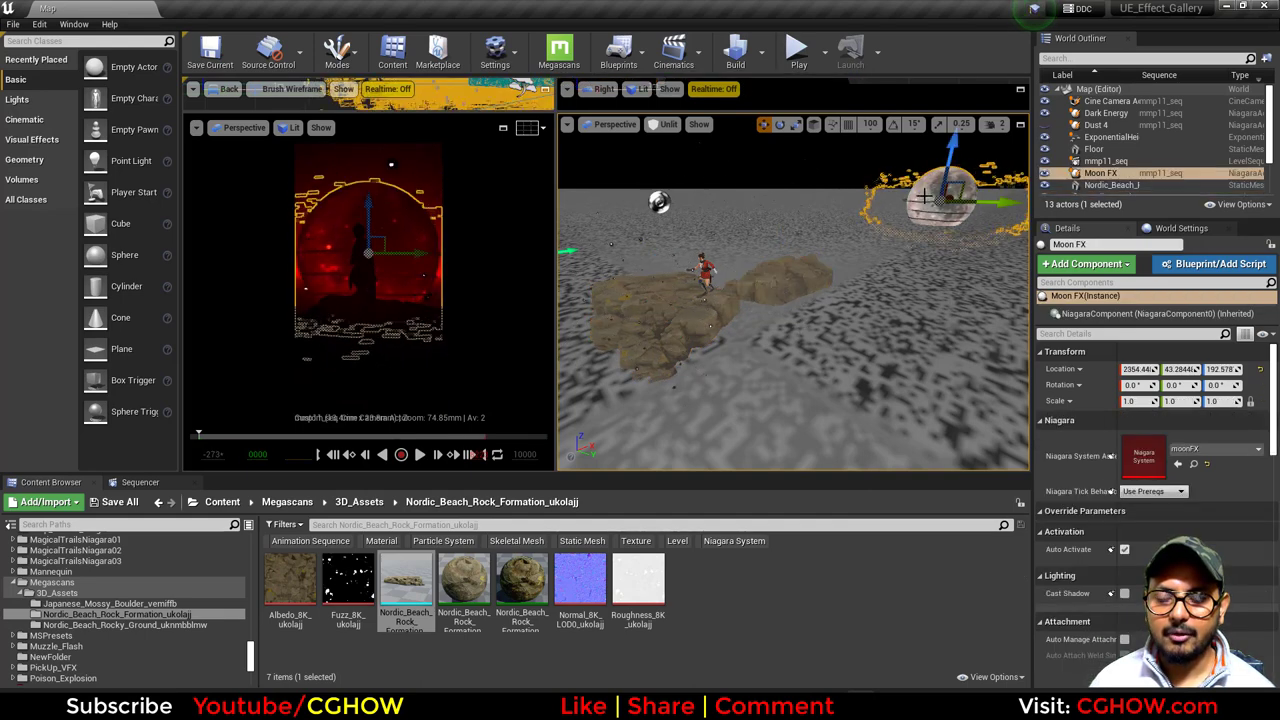
pyautogui.click(704, 264)
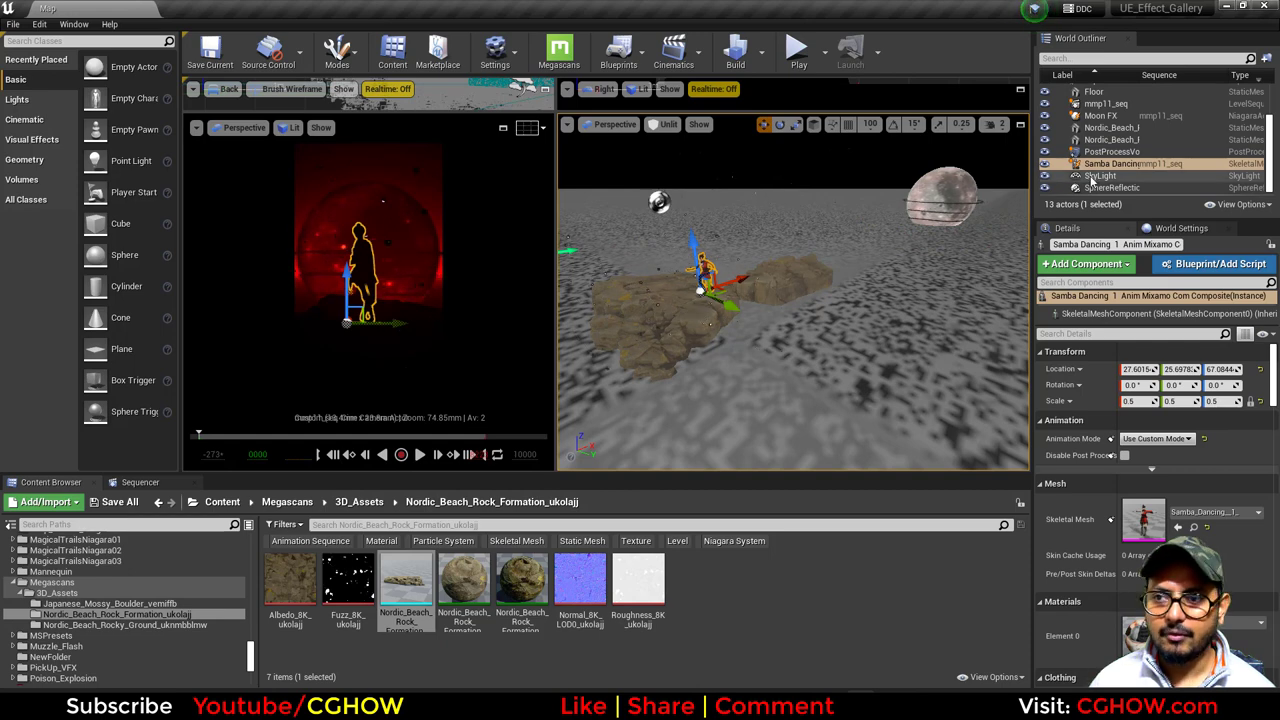
# Show the Dust 4 effect again and examine the dancer on the rocks with the moon behind.
pyautogui.scroll(2, 1084, 135)
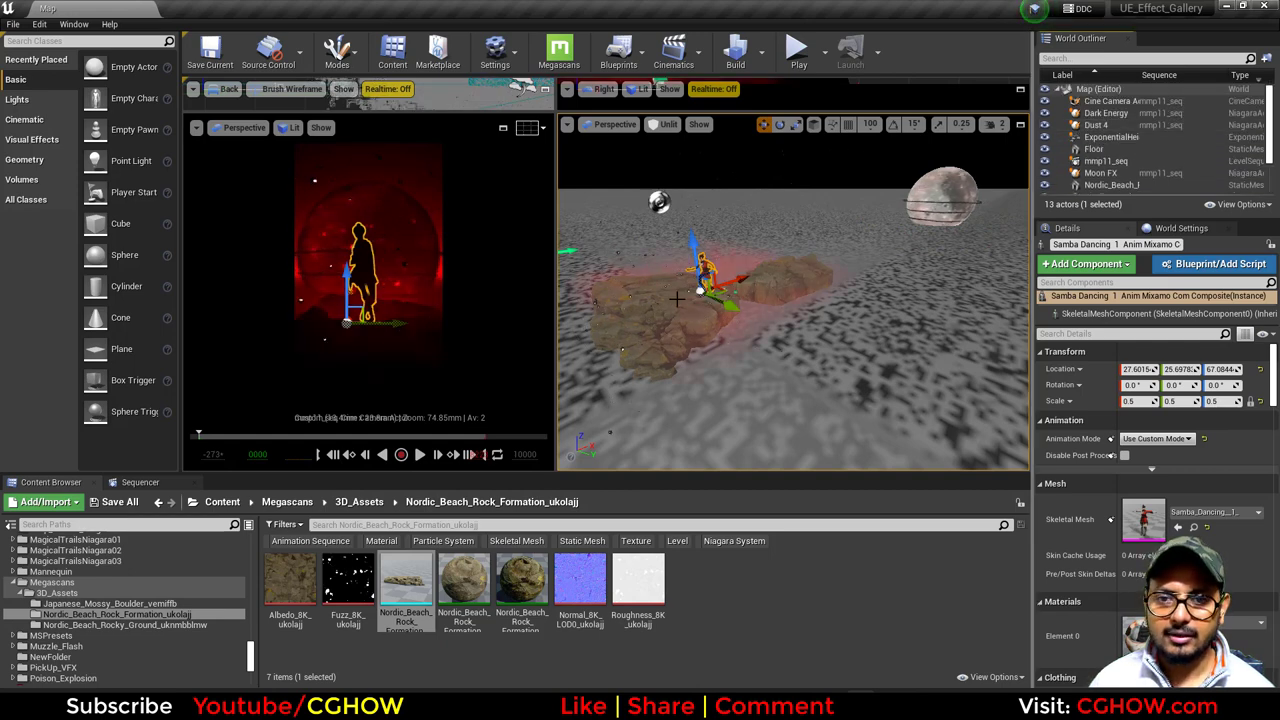
pyautogui.keyDown('alt'); pyautogui.moveTo(683, 371); pyautogui.dragTo(751, 403); pyautogui.keyUp('alt')
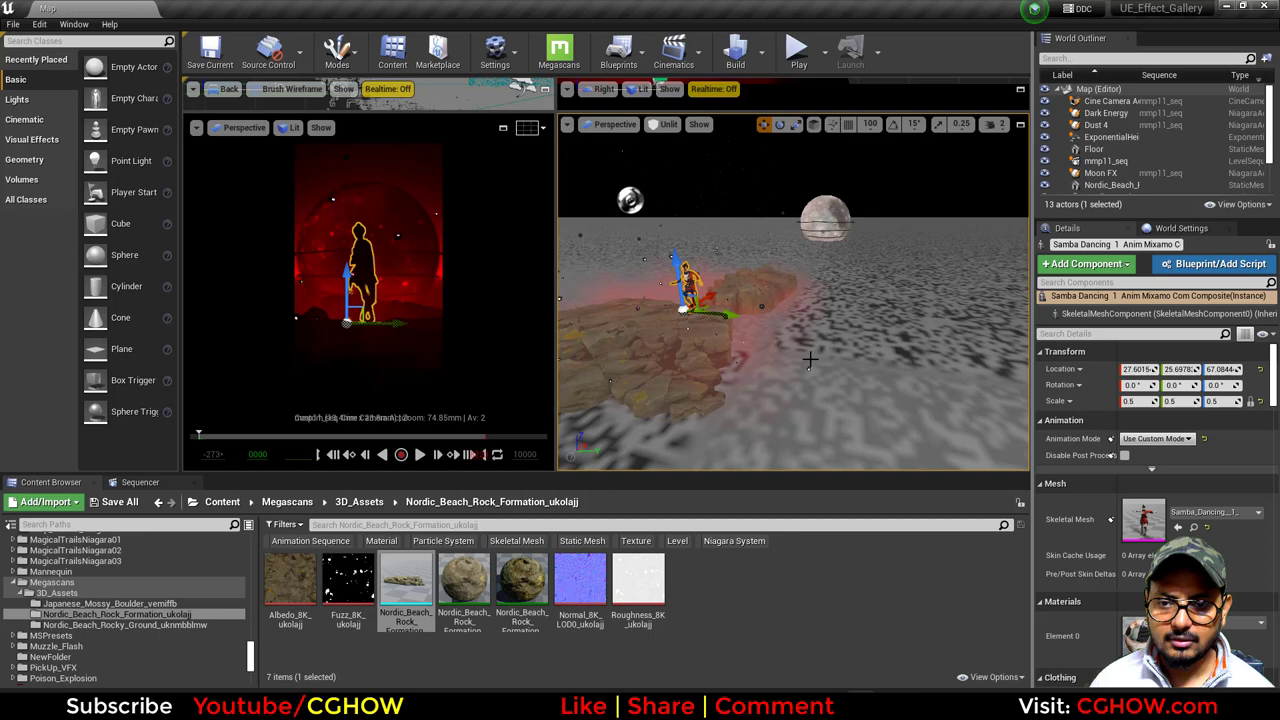
pyautogui.moveTo(810, 377); pyautogui.dragTo(872, 362, button='right')
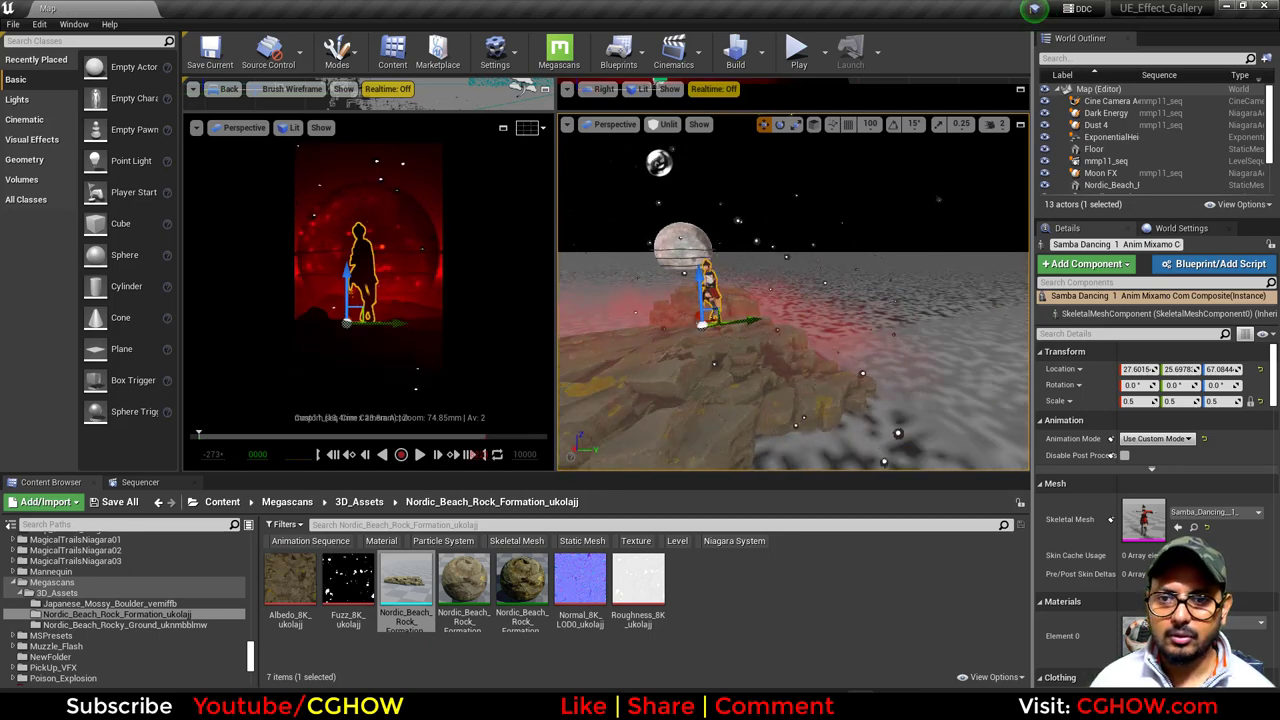
pyautogui.scroll(-5, 818, 370)
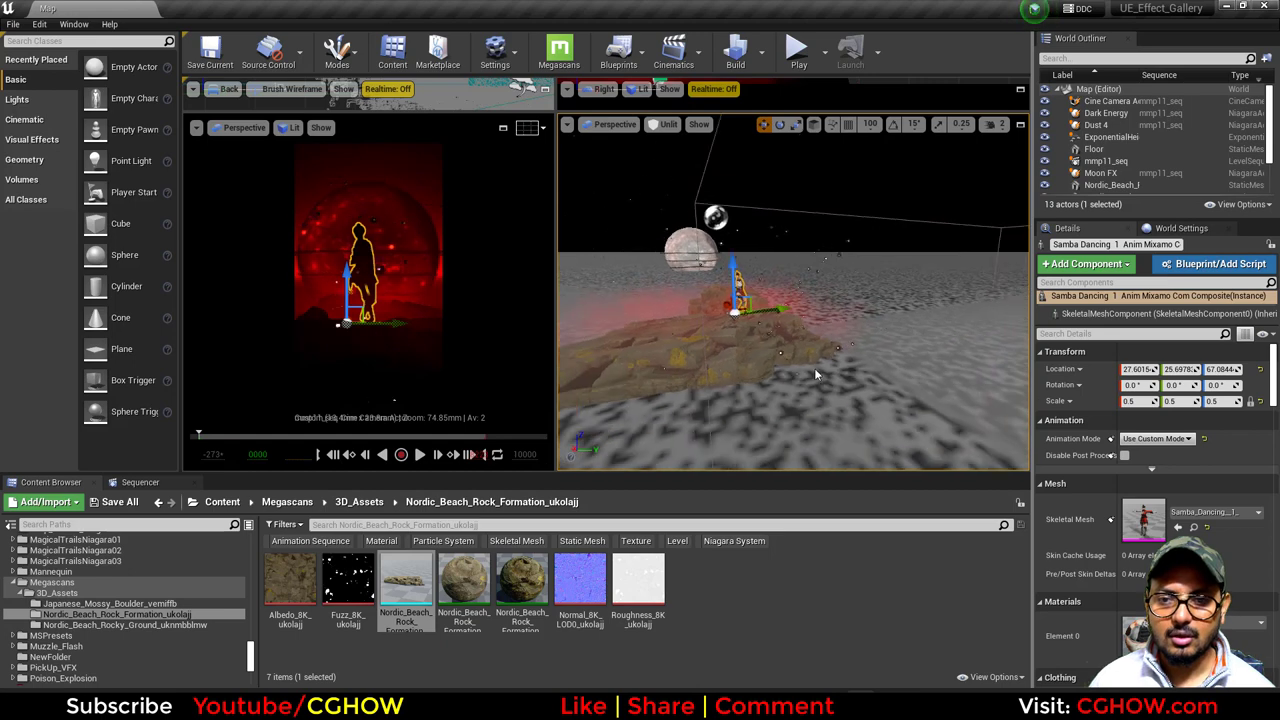
# Return to the mmp11_seq tracks and select the Cine Camera Actor.
pyautogui.click(153, 482)
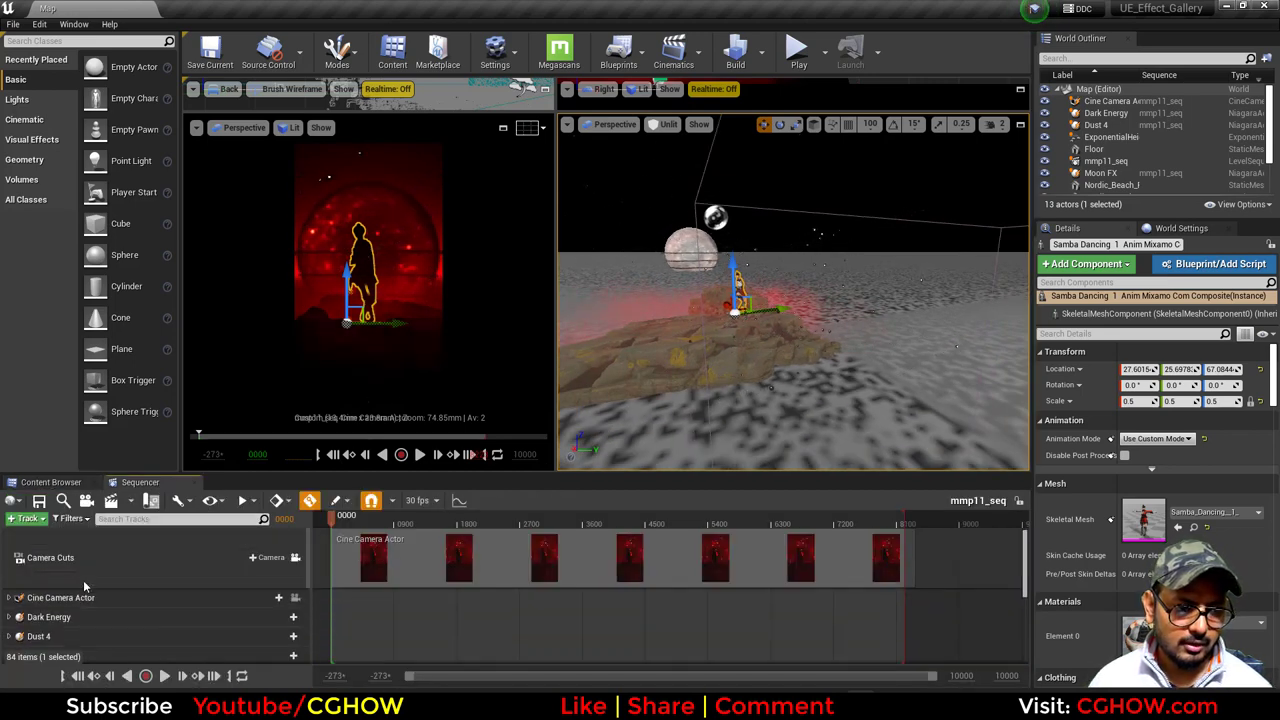
pyautogui.click(98, 597)
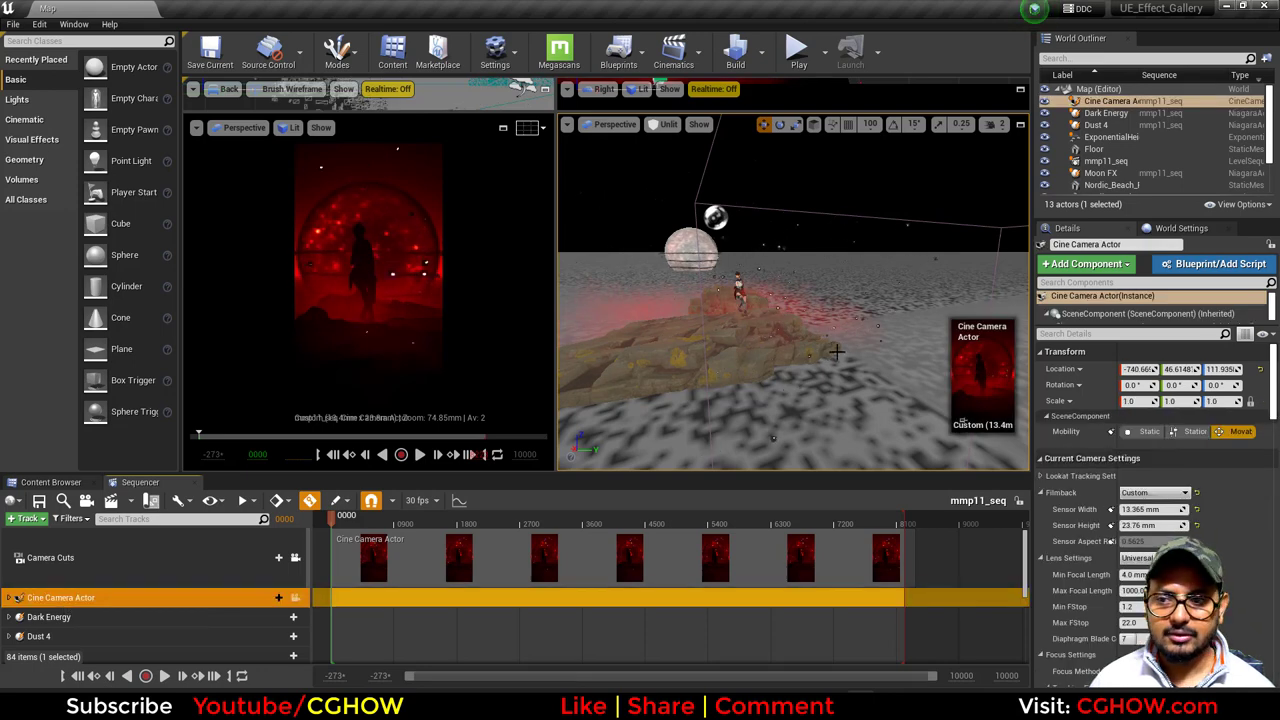
pyautogui.scroll(-2, 837, 360)
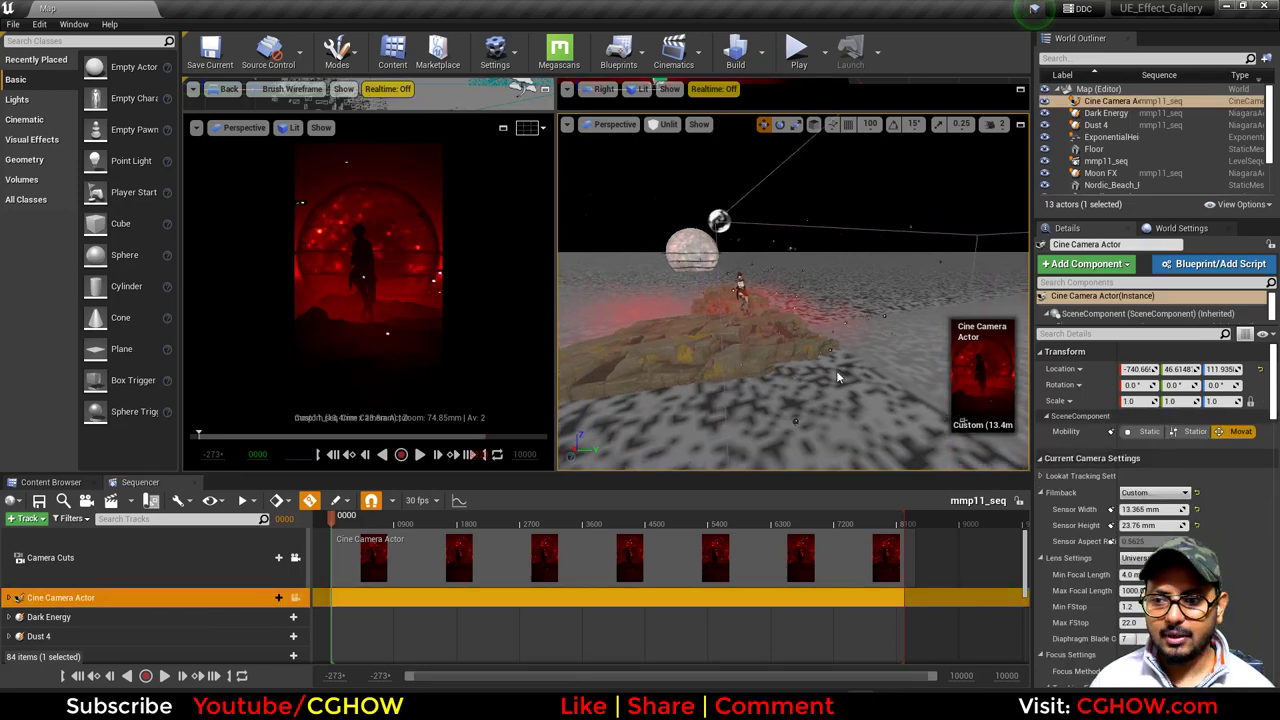
# Open the advanced play settings to check the new viewport resolution, then close the preferences.
pyautogui.click(826, 53)
pyautogui.click(868, 312)
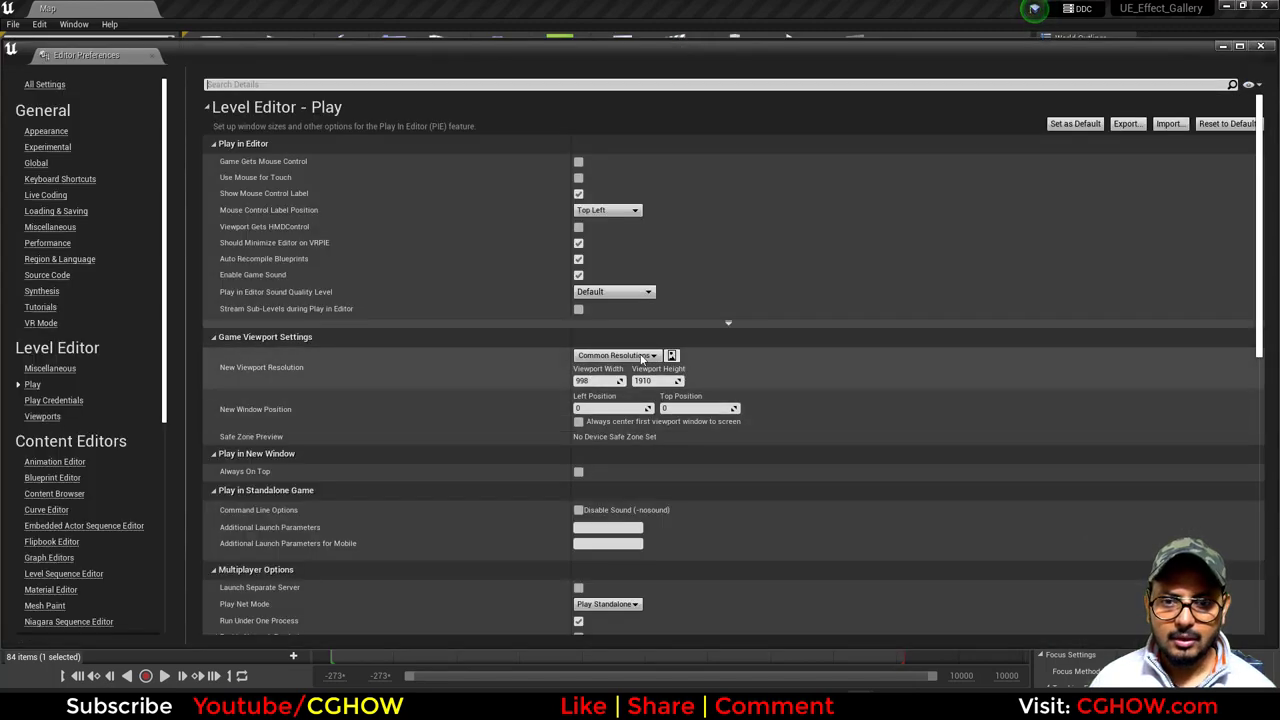
pyautogui.click(152, 57)
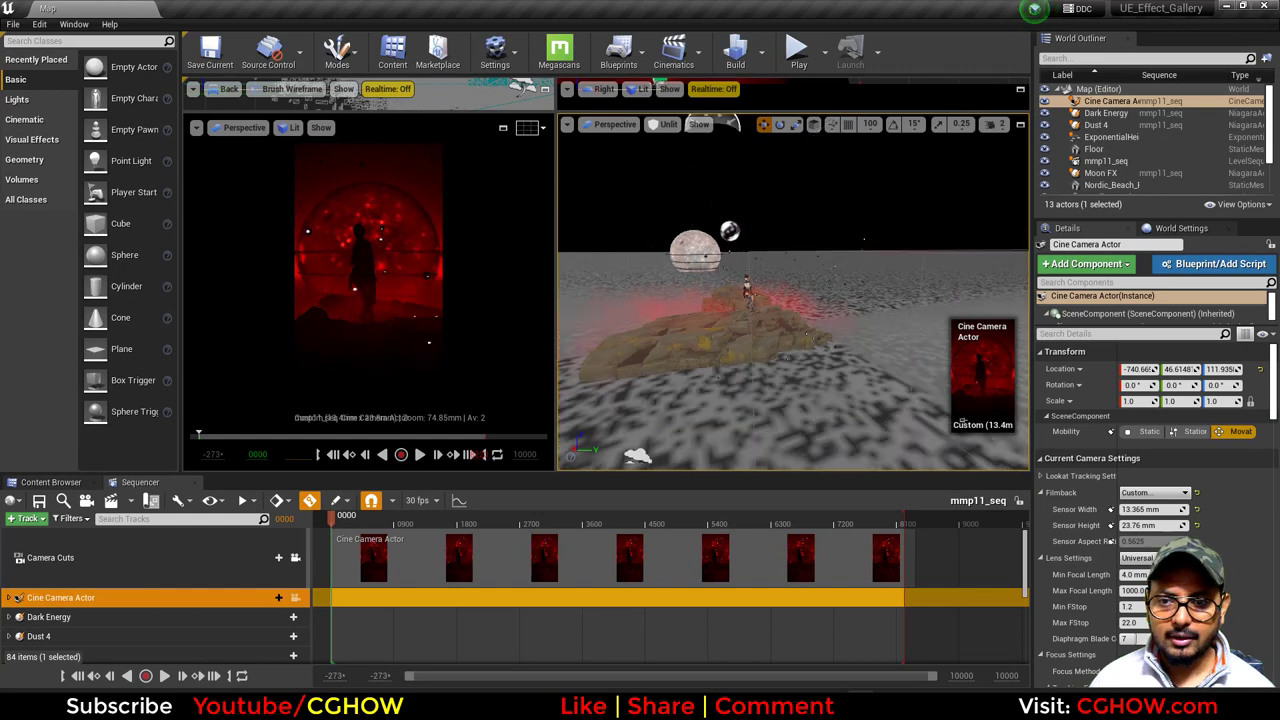
# Focus the perspective view on the Cine Camera Actor and examine its placement relative to the rocks and moon.
pyautogui.moveTo(858, 407); pyautogui.dragTo(858, 407, button='right')
pyautogui.press('s')
pyautogui.scroll(-2, 836, 408)
pyautogui.keyDown('alt'); pyautogui.moveTo(746, 402); pyautogui.dragTo(822, 384); pyautogui.keyUp('alt')
pyautogui.press('f')
pyautogui.keyDown('alt'); pyautogui.moveTo(823, 354); pyautogui.dragTo(765, 408, button='right'); pyautogui.keyUp('alt')
# Review the remaining tracks of the sequence and select the Samba Dancing character's track.
pyautogui.scroll(-8, 102, 603)
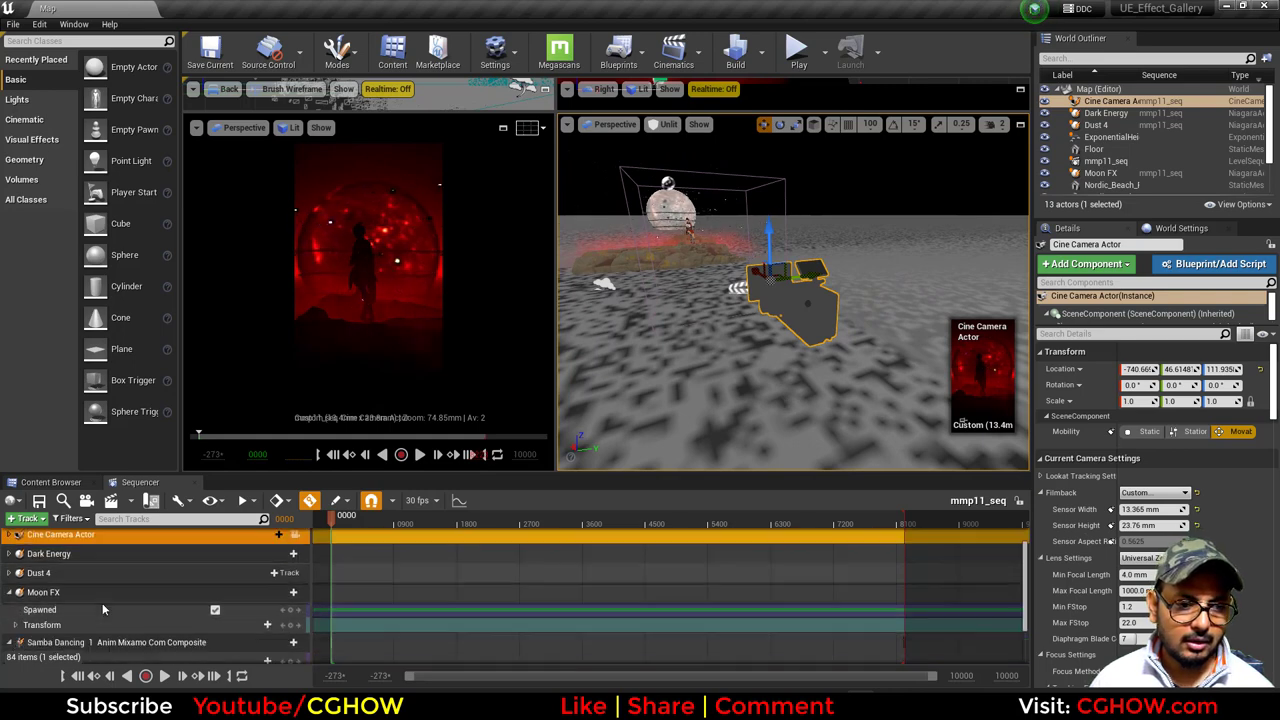
pyautogui.moveTo(675, 318); pyautogui.dragTo(661, 208)
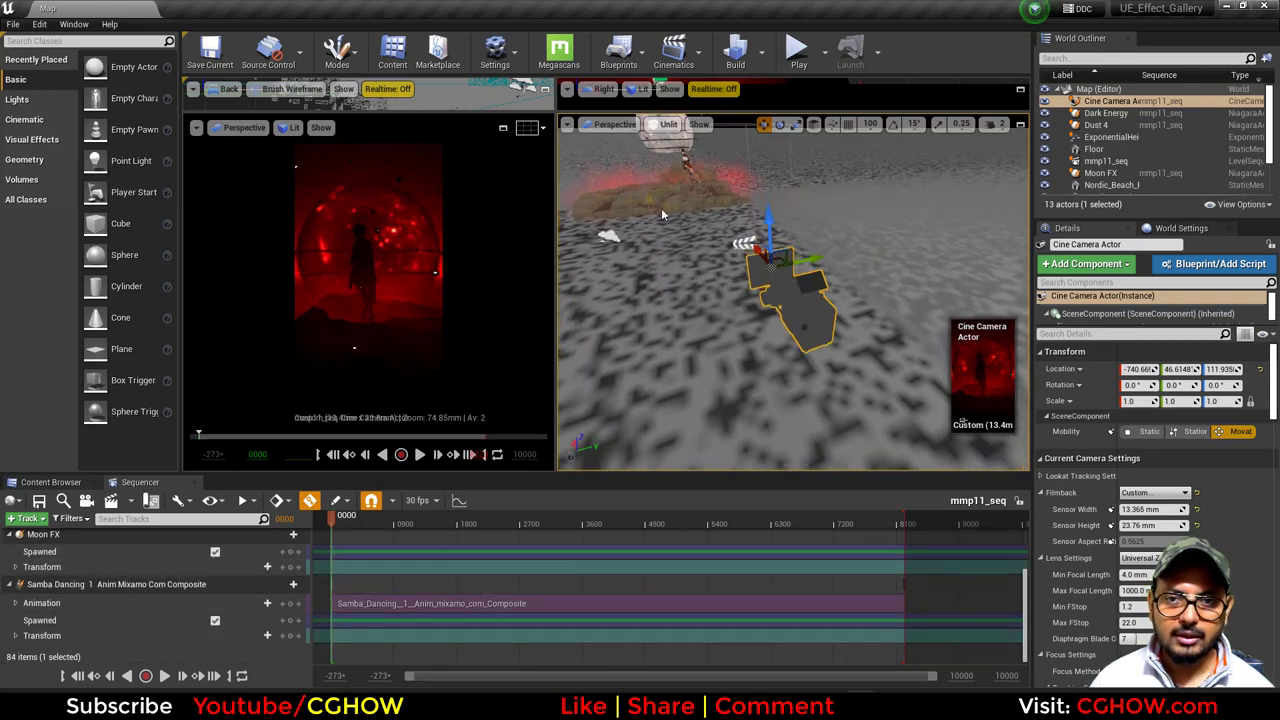
pyautogui.click(96, 589)
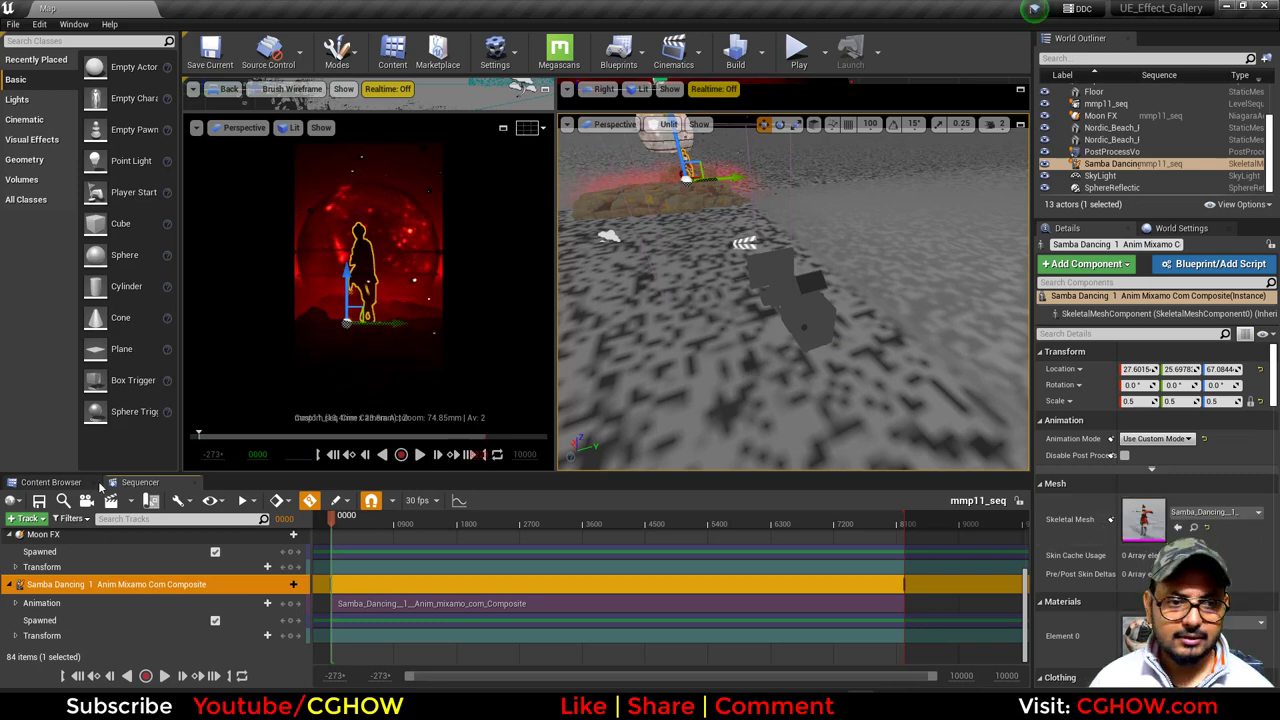
# Locate the level sequence in the mmp11 content folder and open that folder's anim subfolder.
pyautogui.click(52, 482)
pyautogui.click(142, 482)
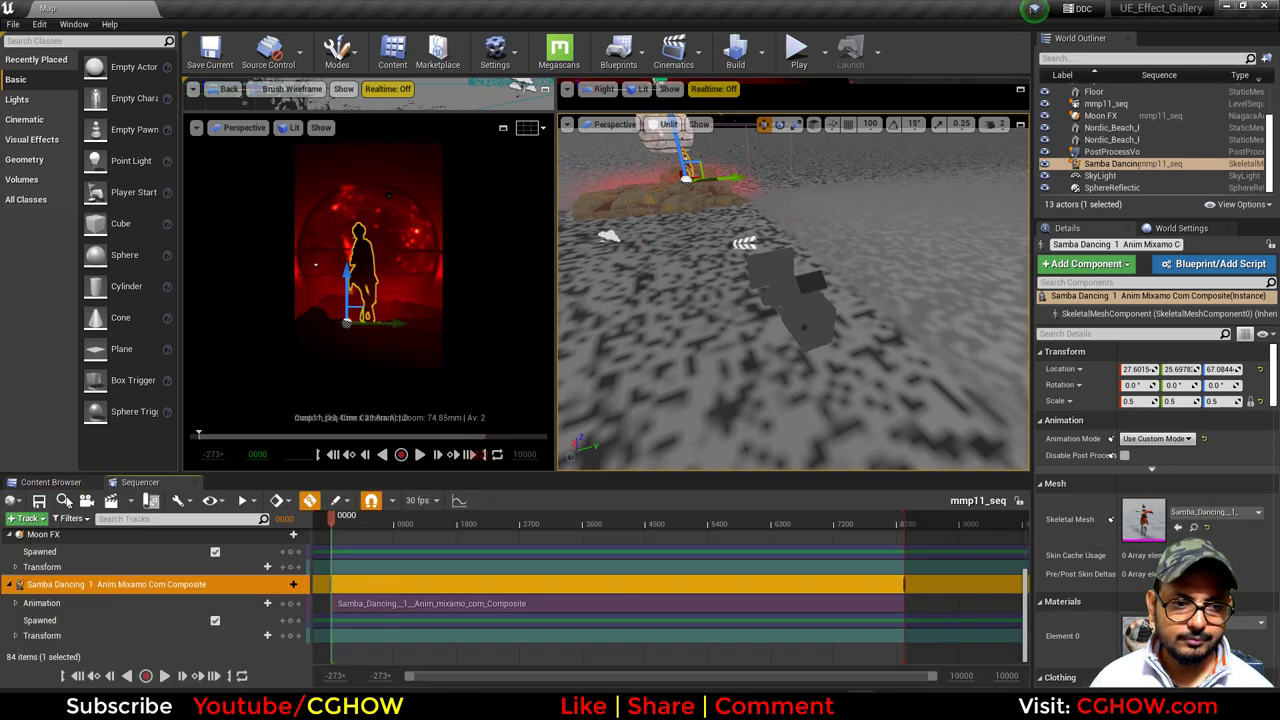
pyautogui.click(66, 502)
pyautogui.click(343, 612)
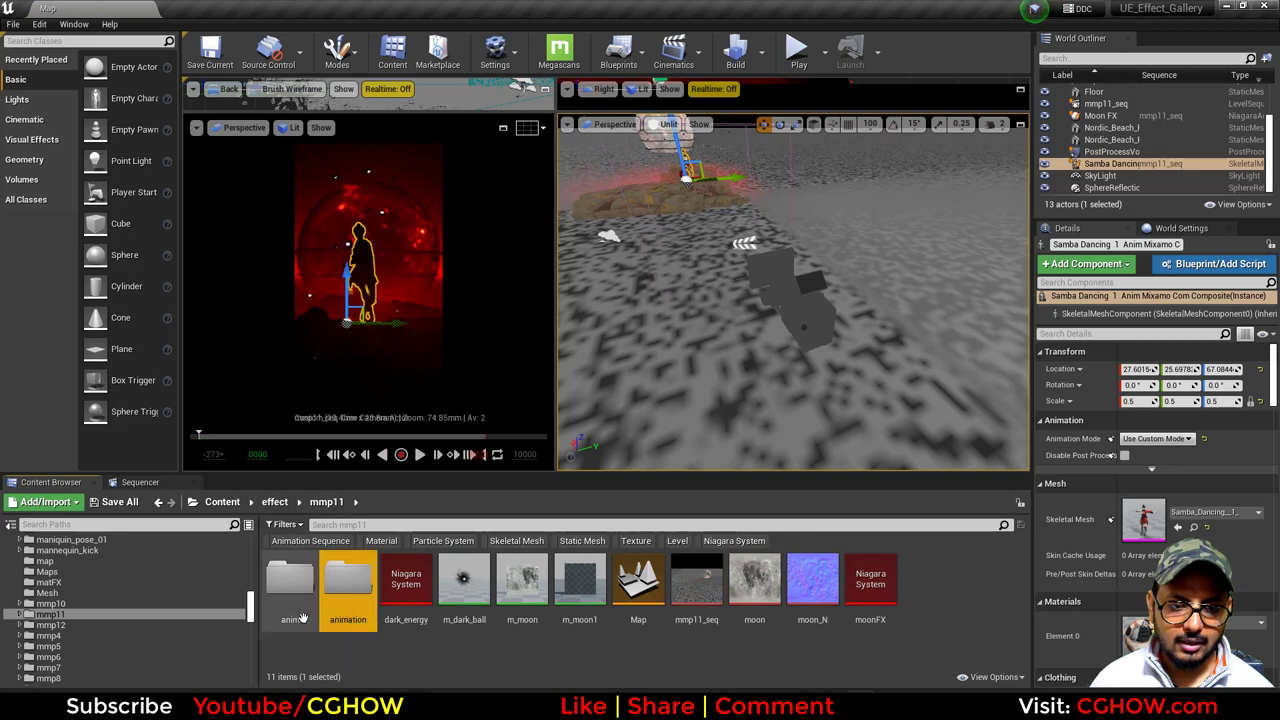
pyautogui.doubleClick(290, 585)
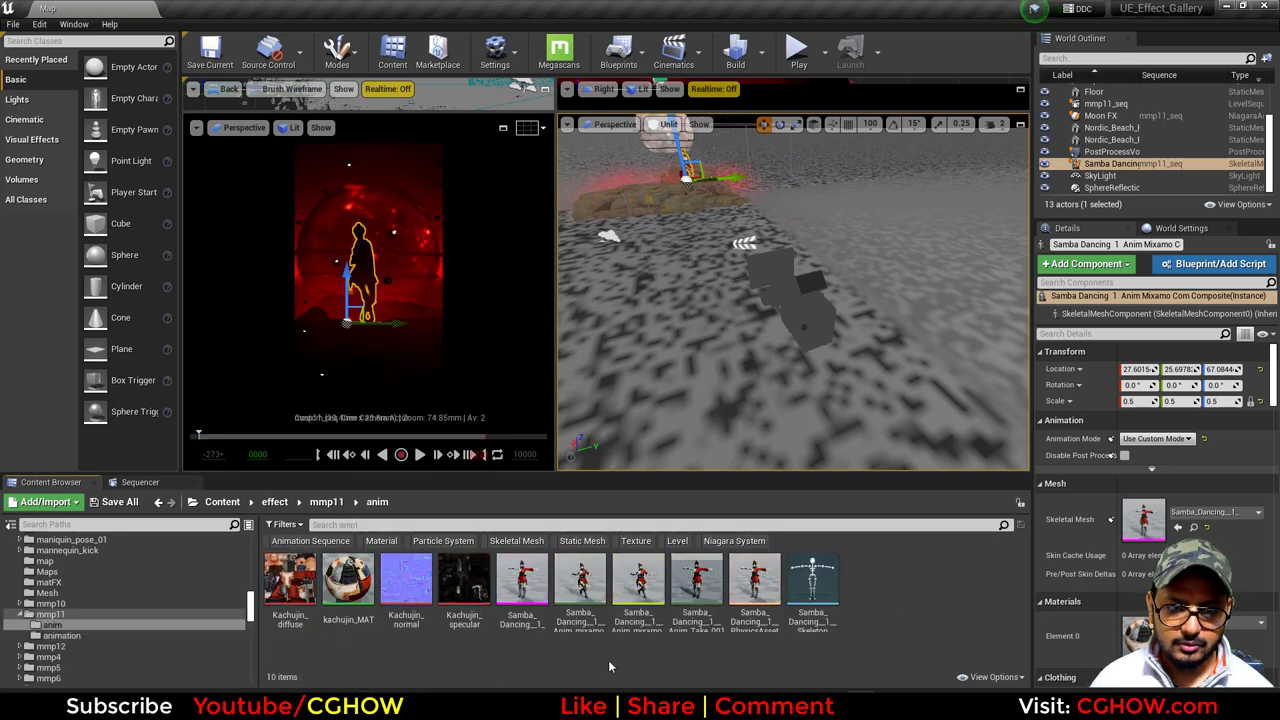
# Open the Samba Dancing asset, examine the character from another angle and close its editor.
pyautogui.doubleClick(591, 607)
pyautogui.keyDown('alt'); pyautogui.moveTo(803, 354); pyautogui.dragTo(650, 354); pyautogui.keyUp('alt')
pyautogui.click(252, 8)
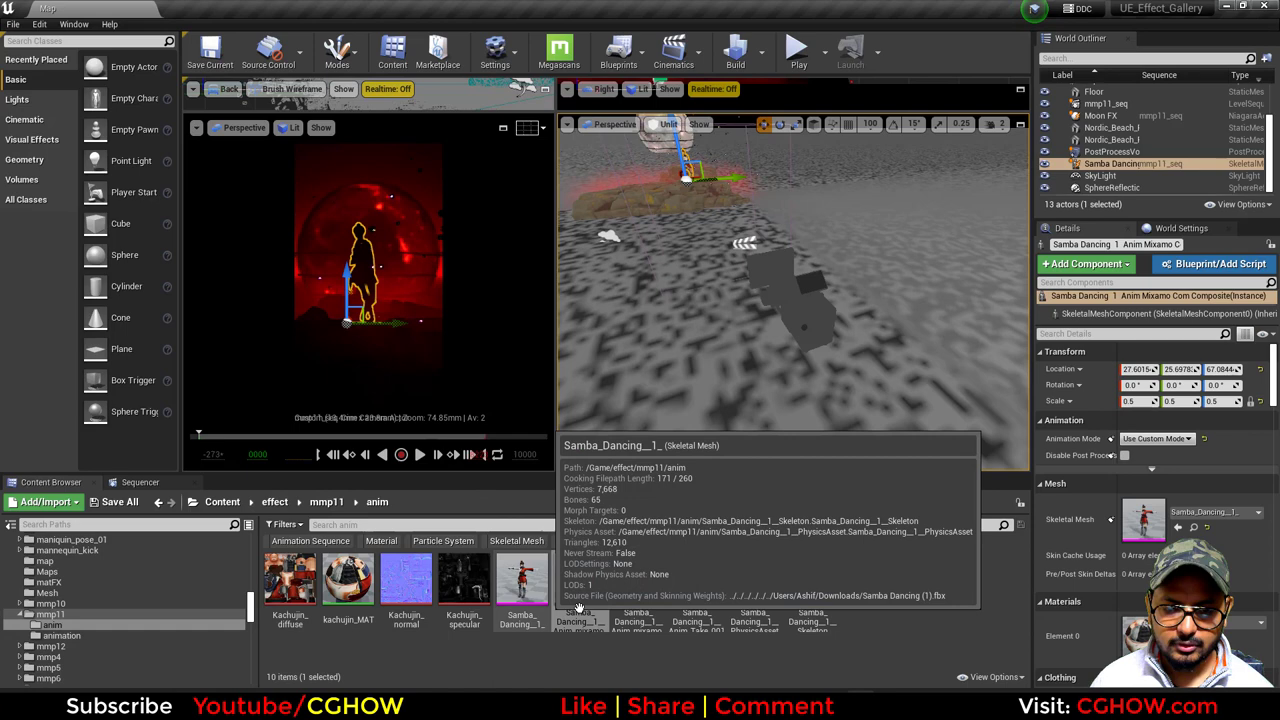
# Open the Samba Dancing animation composite, inspect its segment's play rate and timing settings, and close it.
pyautogui.doubleClick(659, 598)
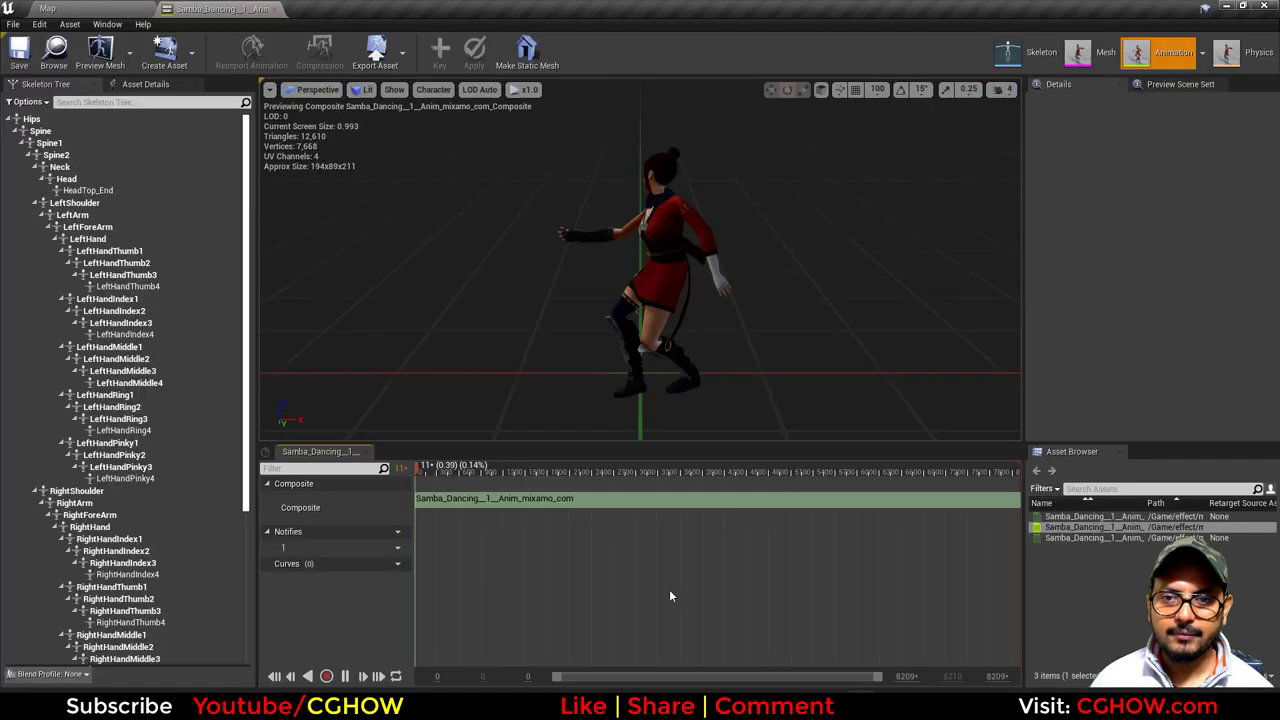
pyautogui.click(650, 498)
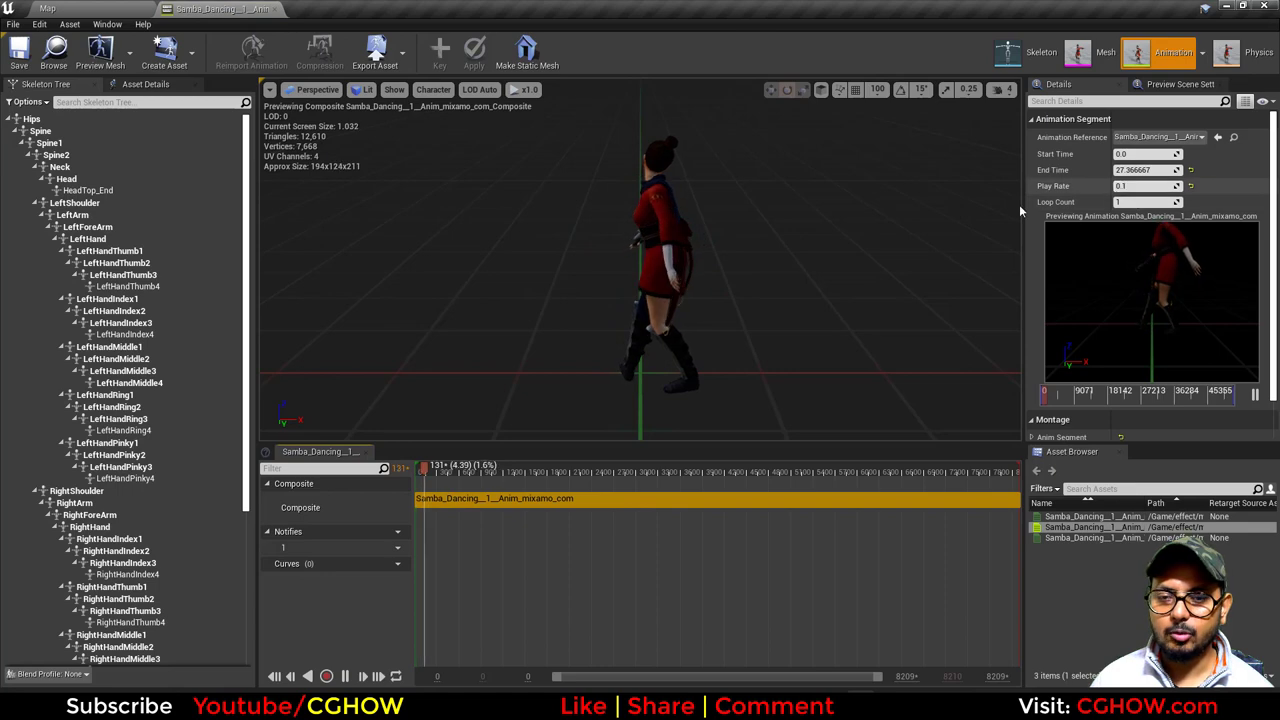
pyautogui.moveTo(880, 250); pyautogui.dragTo(720, 258)
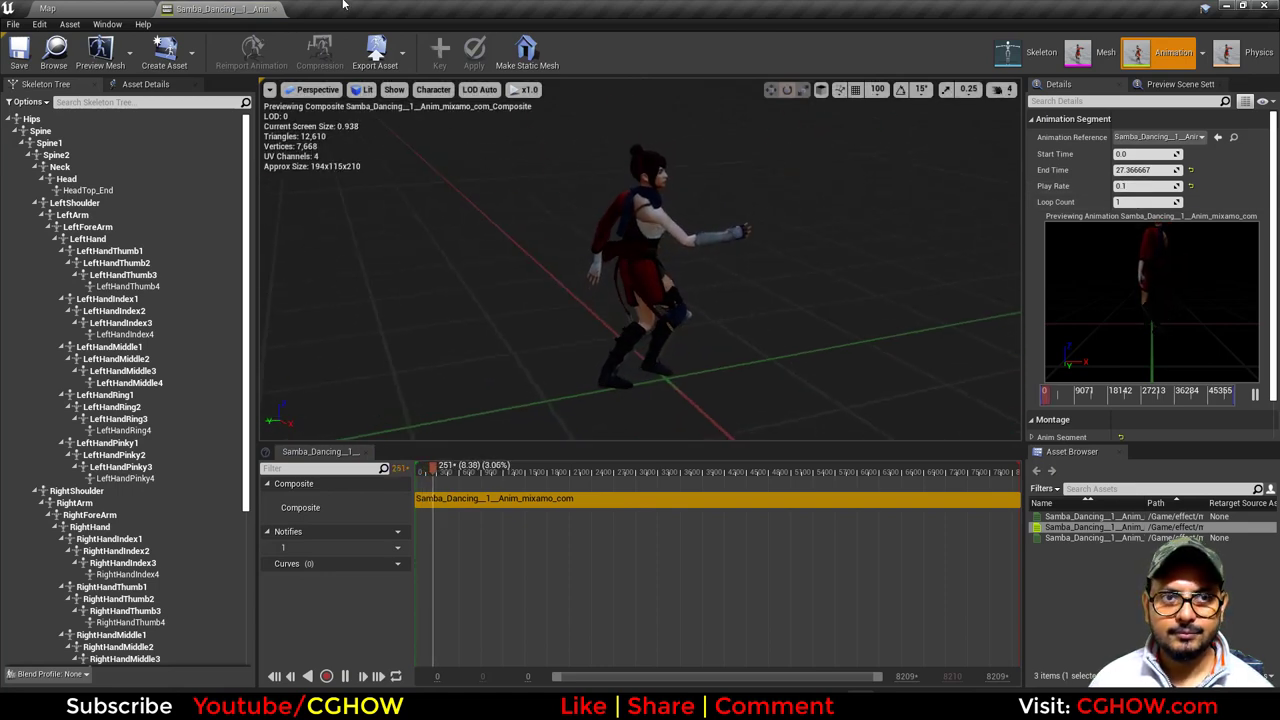
pyautogui.middleClick(229, 6)
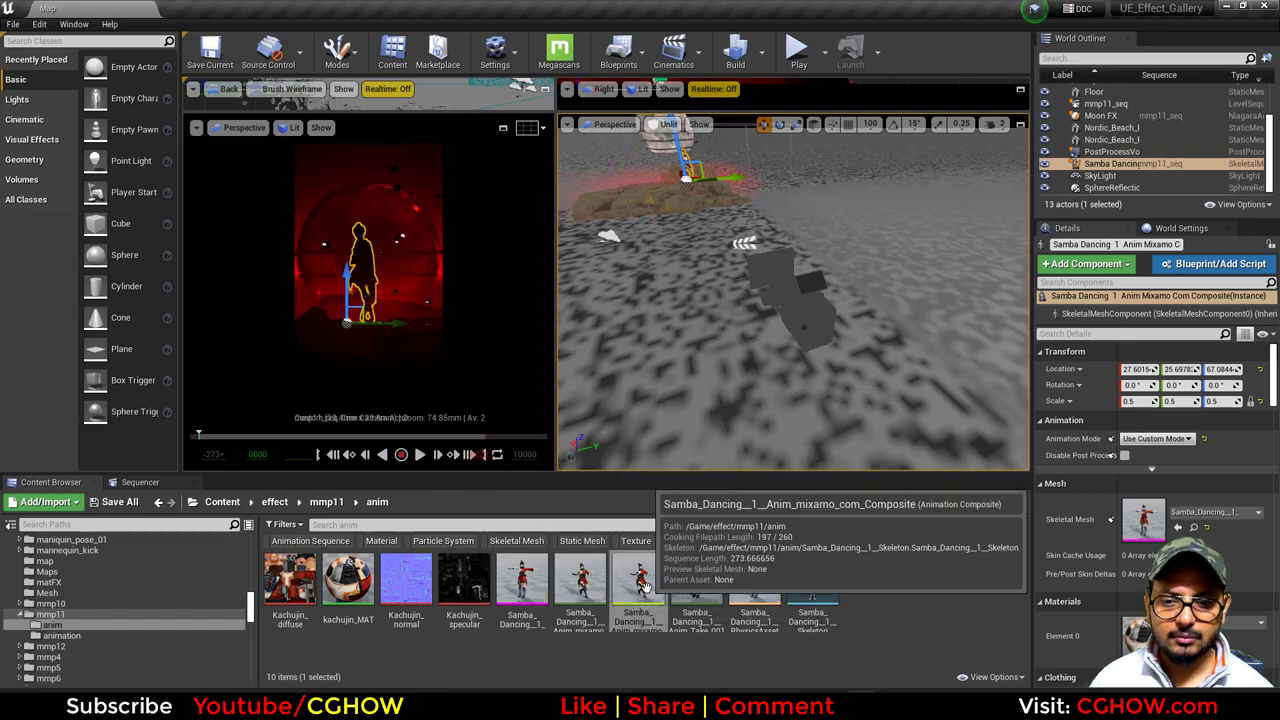
# Return to the level sequence and collapse the Samba Dancing character's track.
pyautogui.click(116, 483)
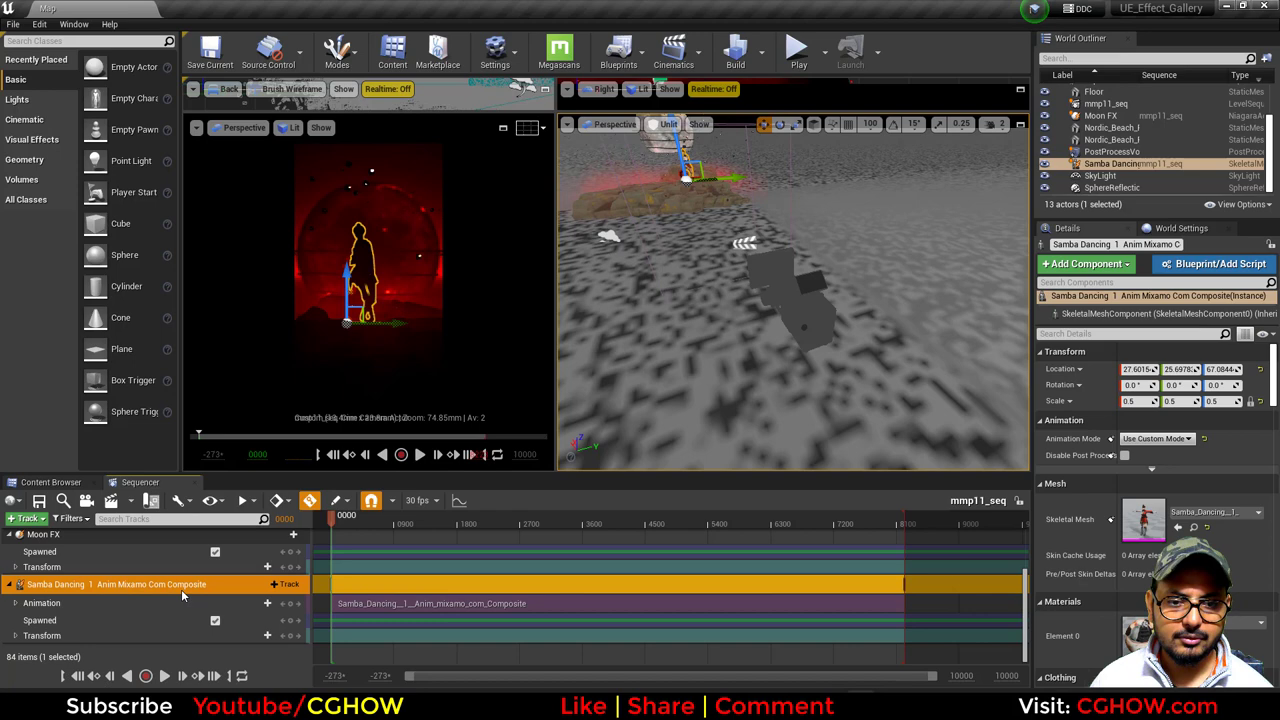
pyautogui.scroll(3, 88, 590)
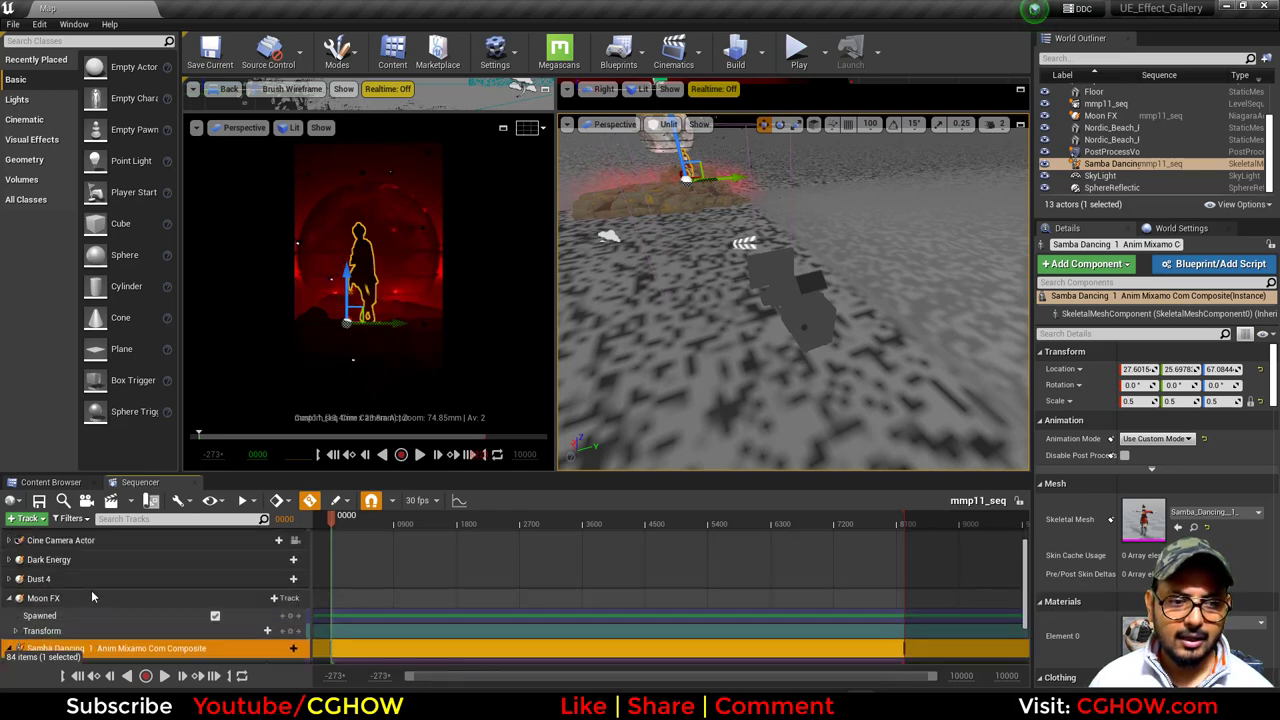
pyautogui.scroll(-3, 44, 625)
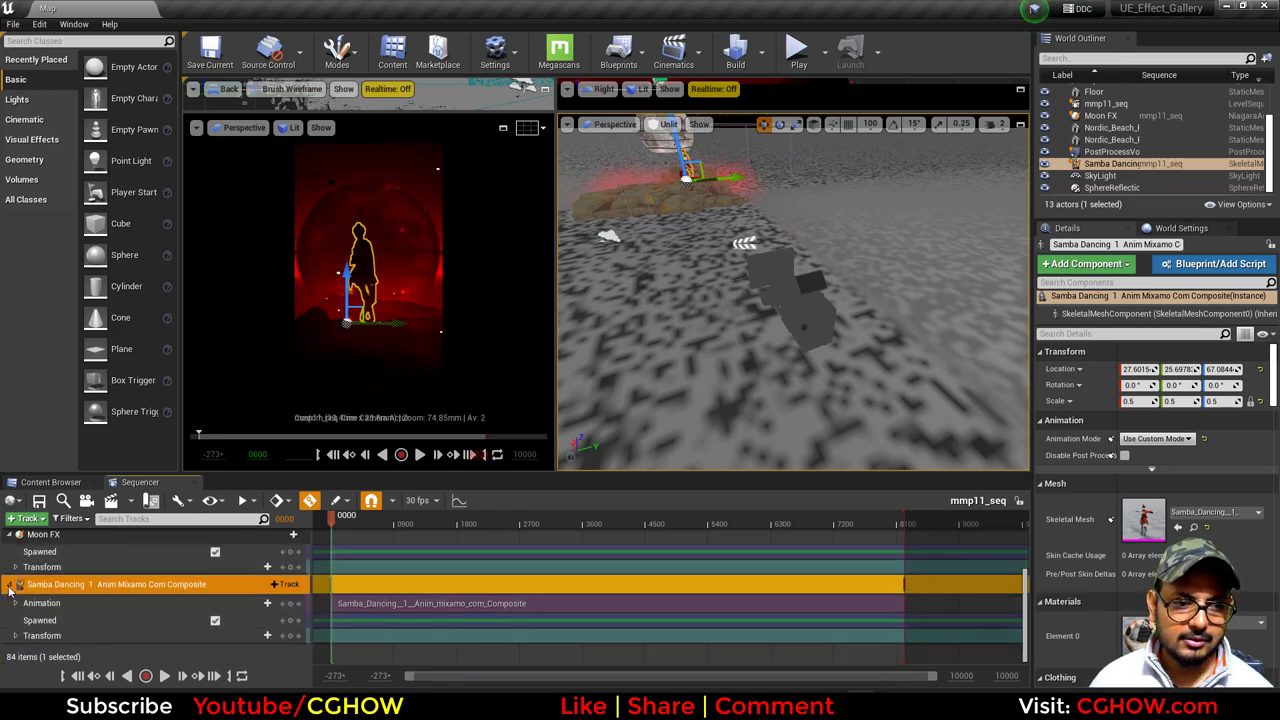
pyautogui.click(9, 585)
pyautogui.scroll(3, 33, 603)
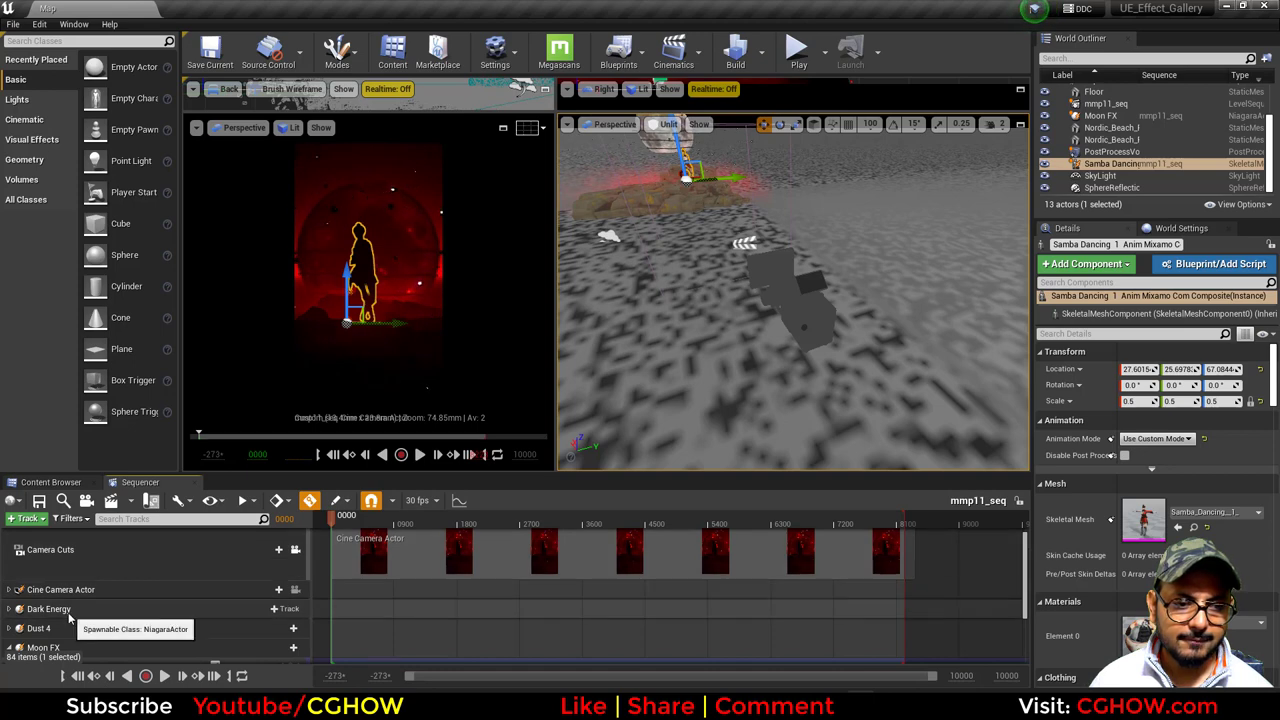
# Select the Dark Energy, Dust 4 and Moon FX tracks in turn and look over the sequence's track list.
pyautogui.click(68, 612)
pyautogui.scroll(-1, 70, 618)
pyautogui.click(70, 606)
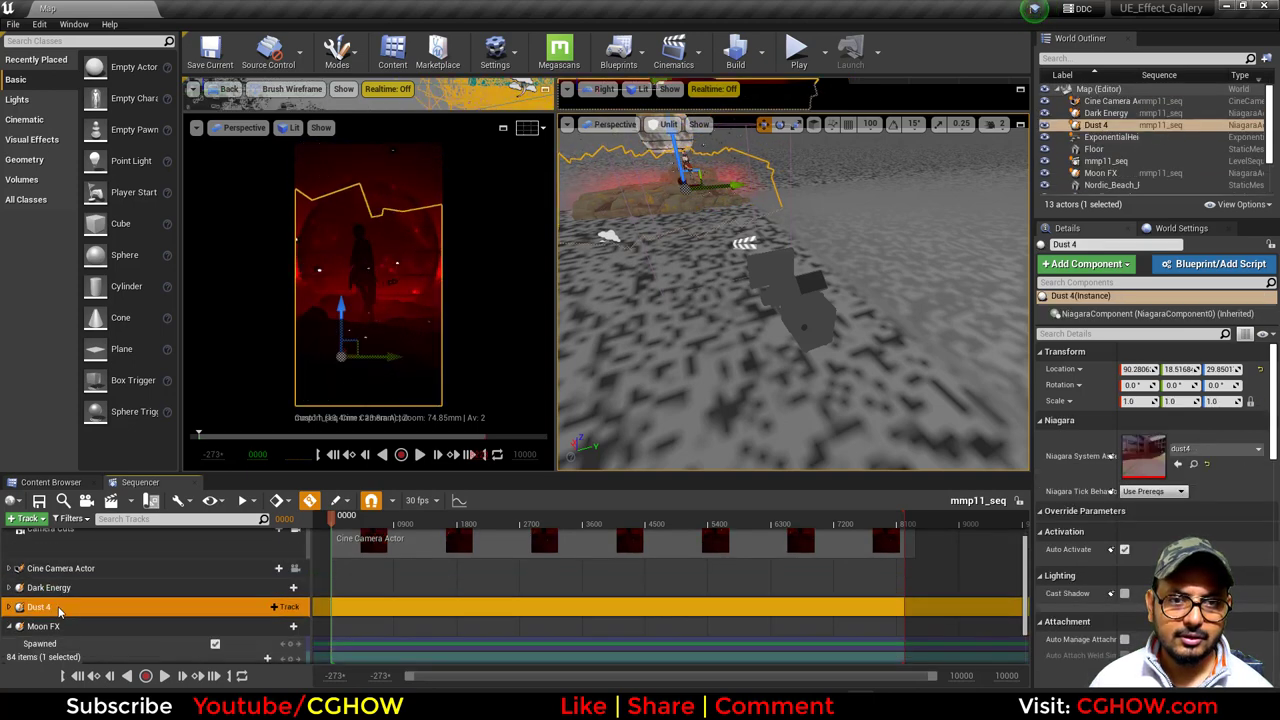
pyautogui.scroll(-1, 72, 612)
pyautogui.click(73, 609)
pyautogui.scroll(-1, 90, 615)
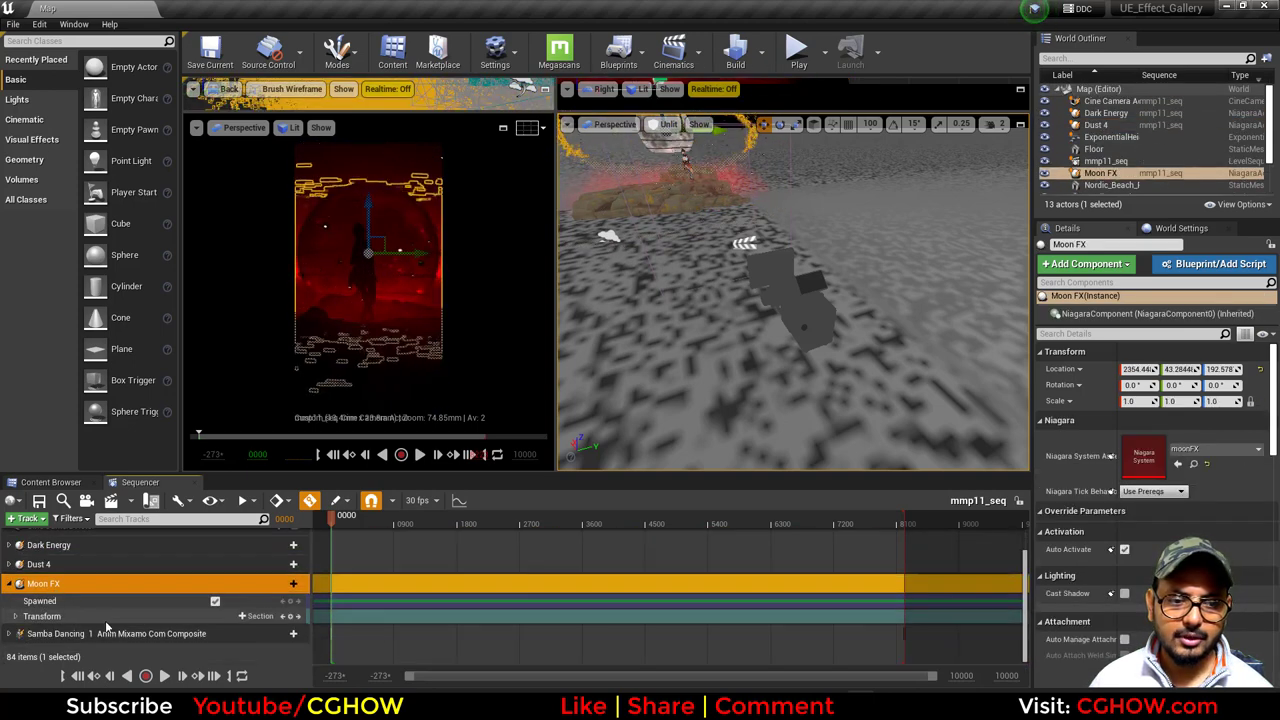
pyautogui.scroll(3, 108, 617)
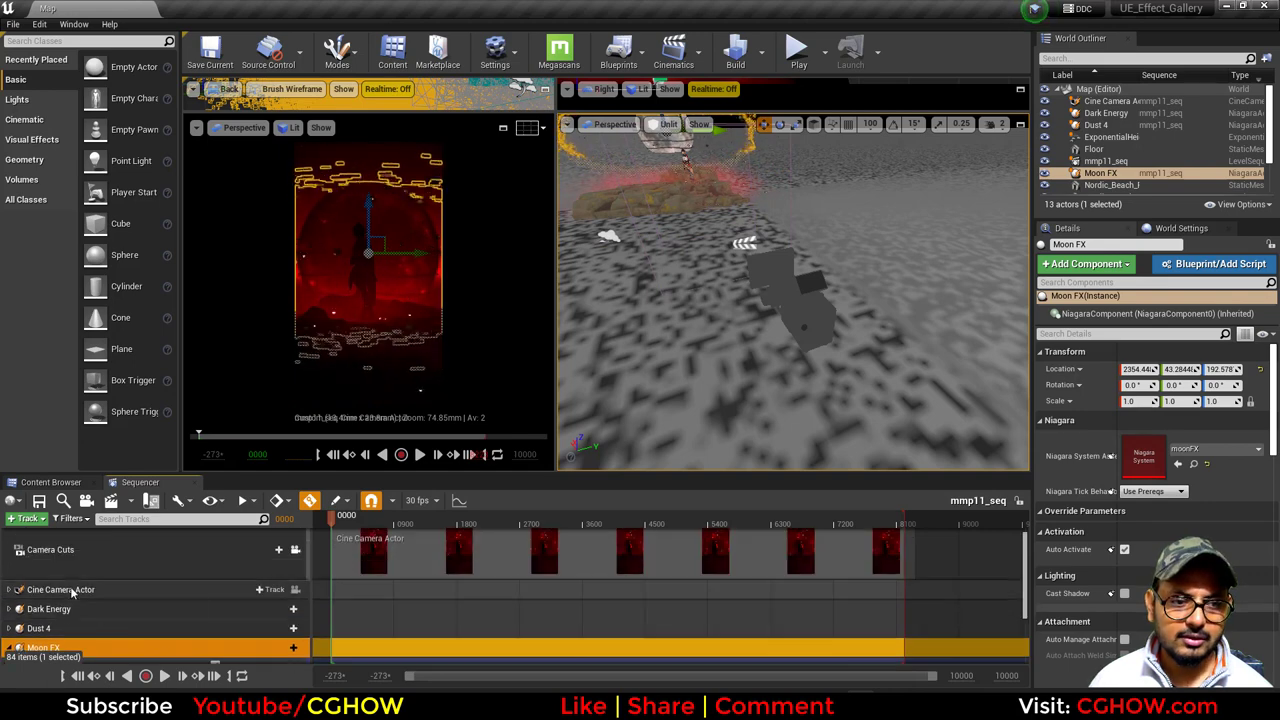
pyautogui.scroll(-2, 60, 615)
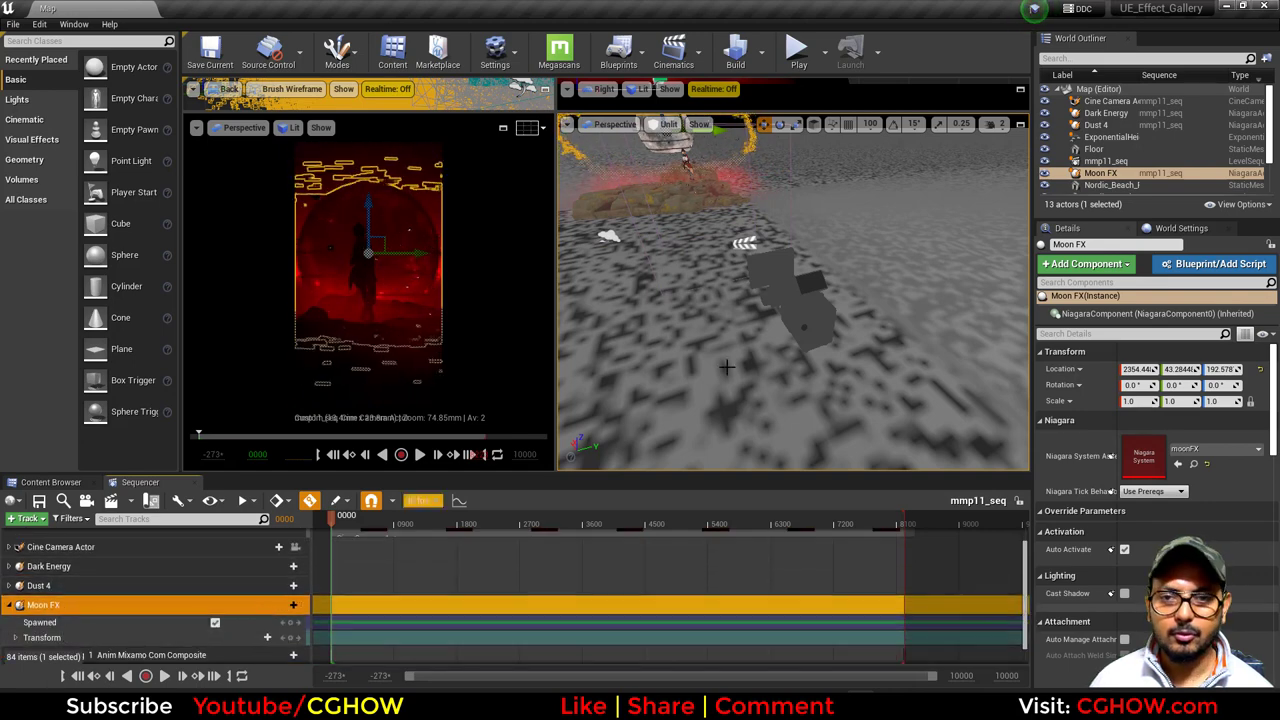
# Open the Moon FX actor's moonFX Niagara system and bring all of its emitters into view.
pyautogui.doubleClick(1145, 460)
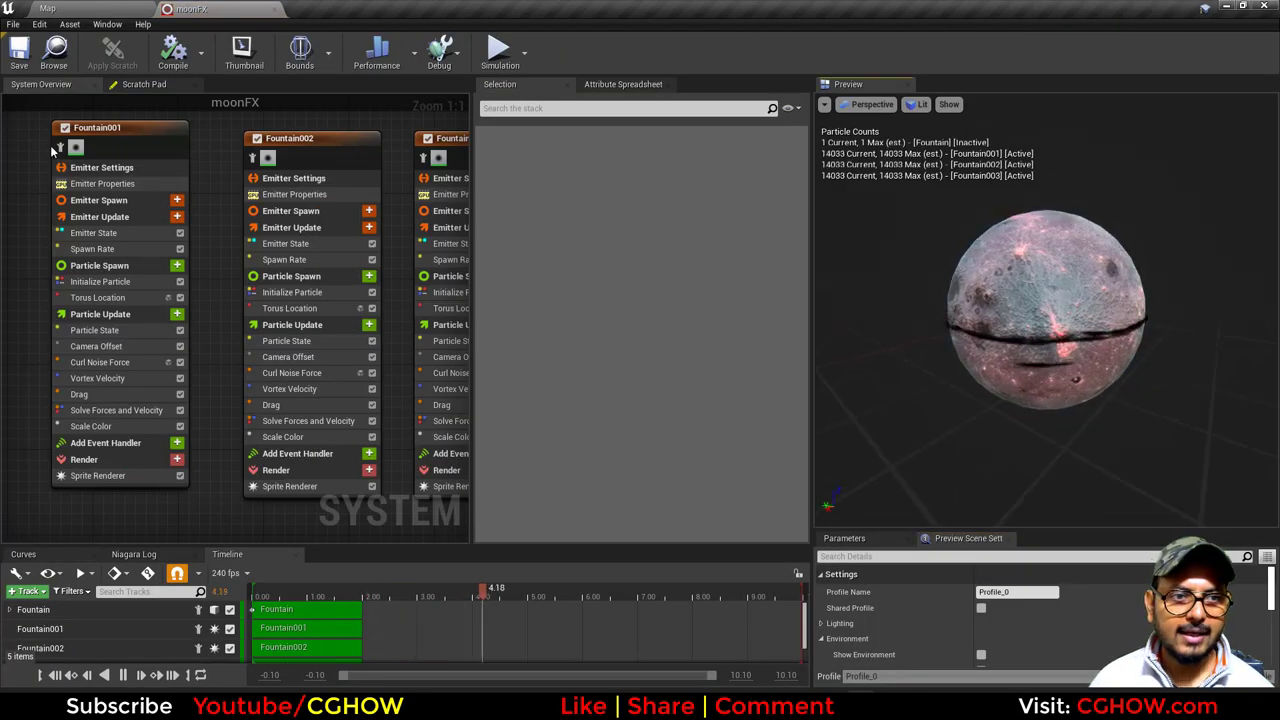
pyautogui.scroll(-2, 54, 180)
pyautogui.scroll(-2, 54, 182)
pyautogui.moveTo(64, 360); pyautogui.dragTo(234, 409, button='right')
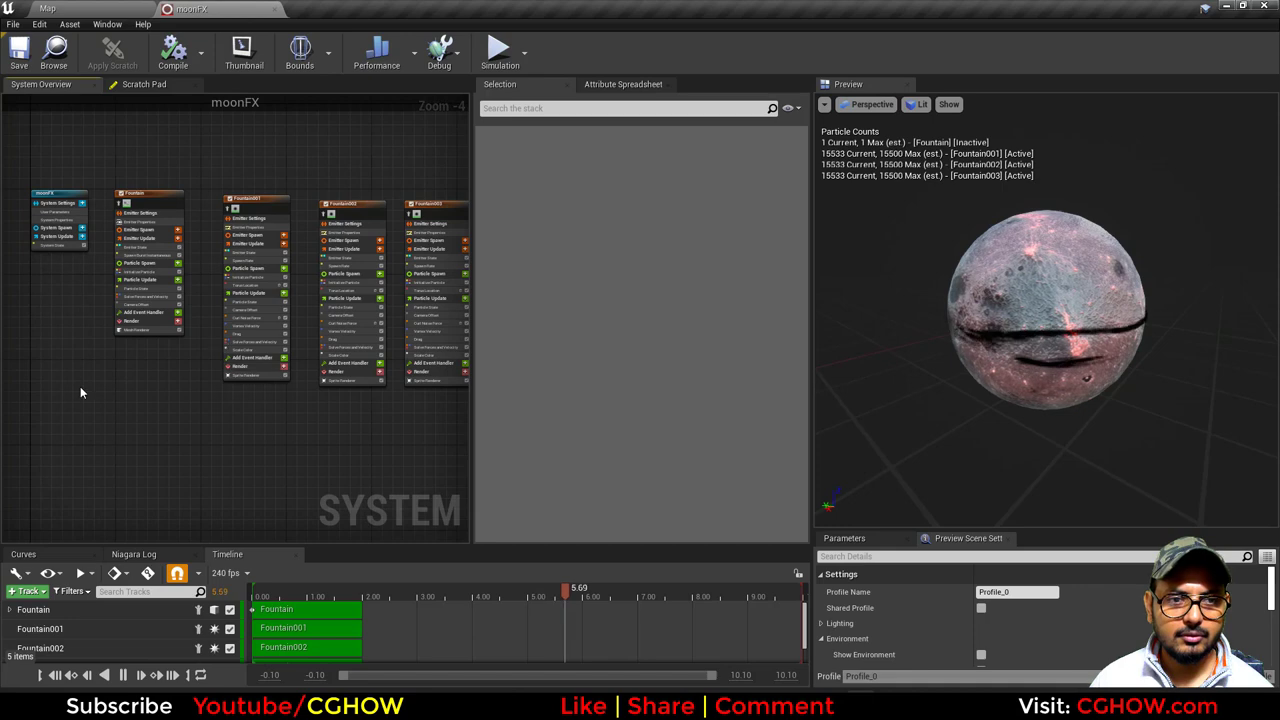
# Isolate the Fountain emitter in the preview and inspect the mesh and override material of its Mesh Renderer.
pyautogui.click(119, 207)
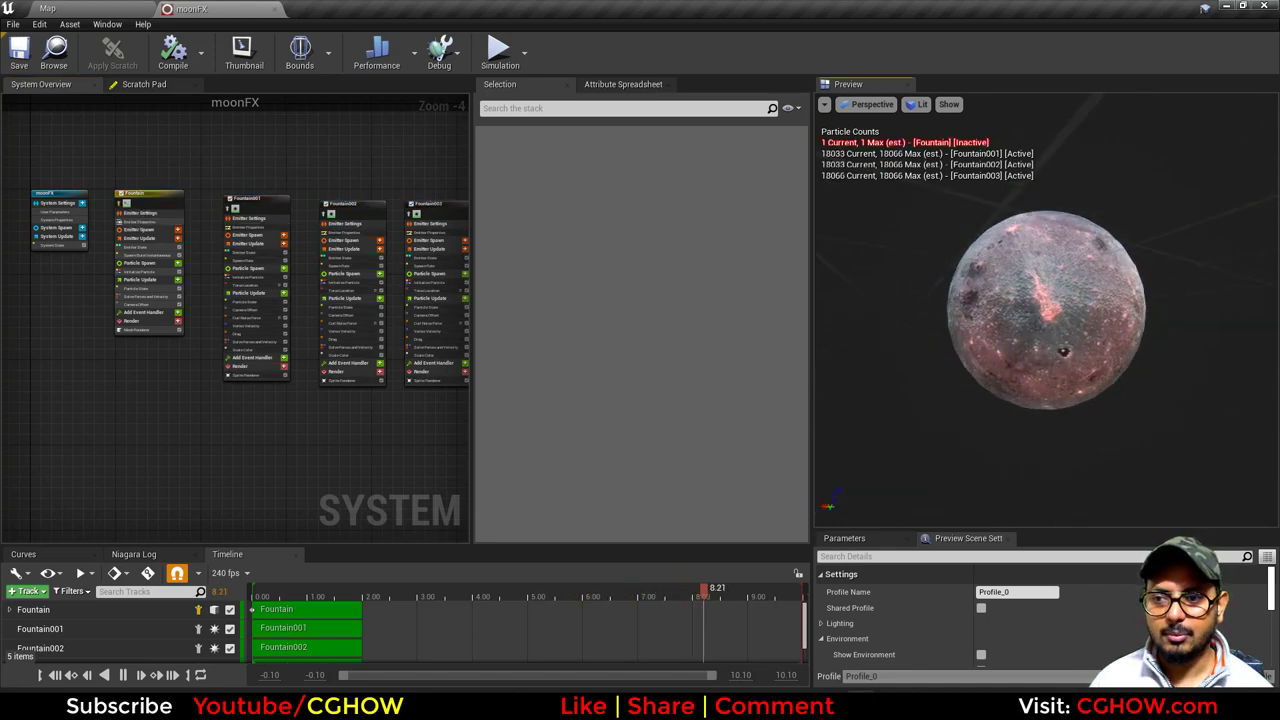
pyautogui.scroll(4, 211, 371)
pyautogui.click(141, 328)
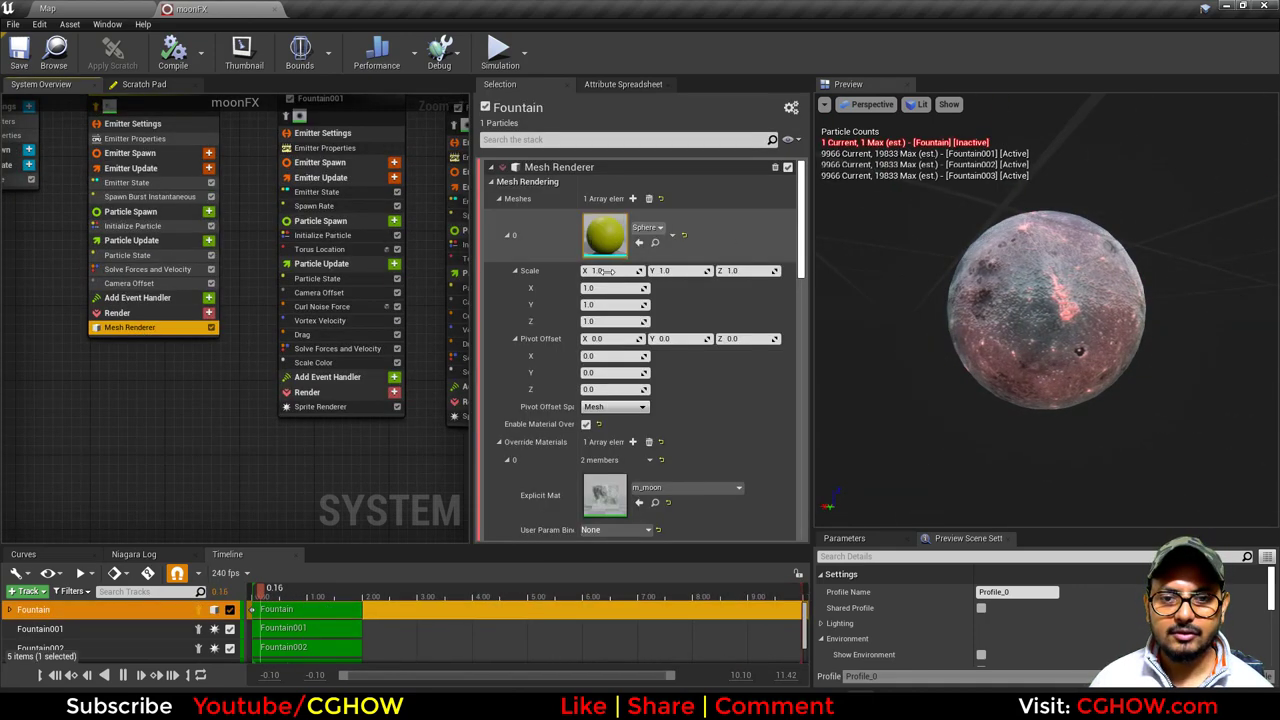
pyautogui.scroll(-2, 245, 383)
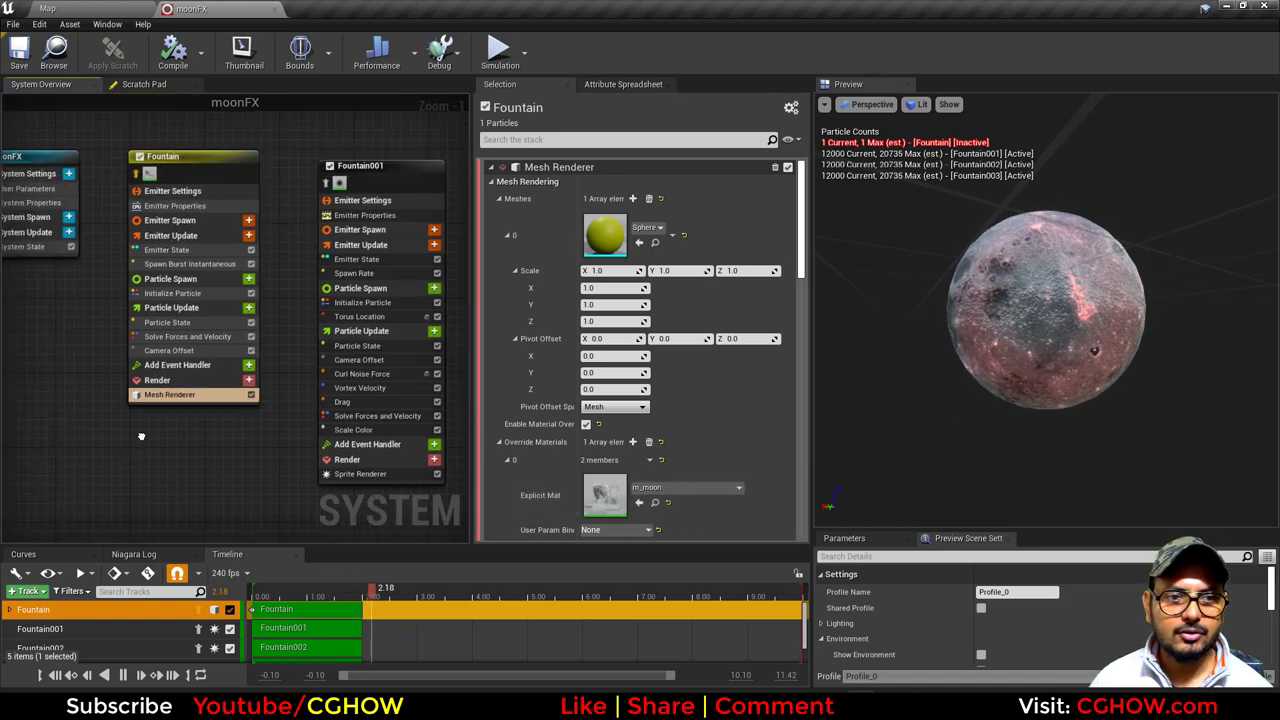
pyautogui.scroll(1, 233, 375)
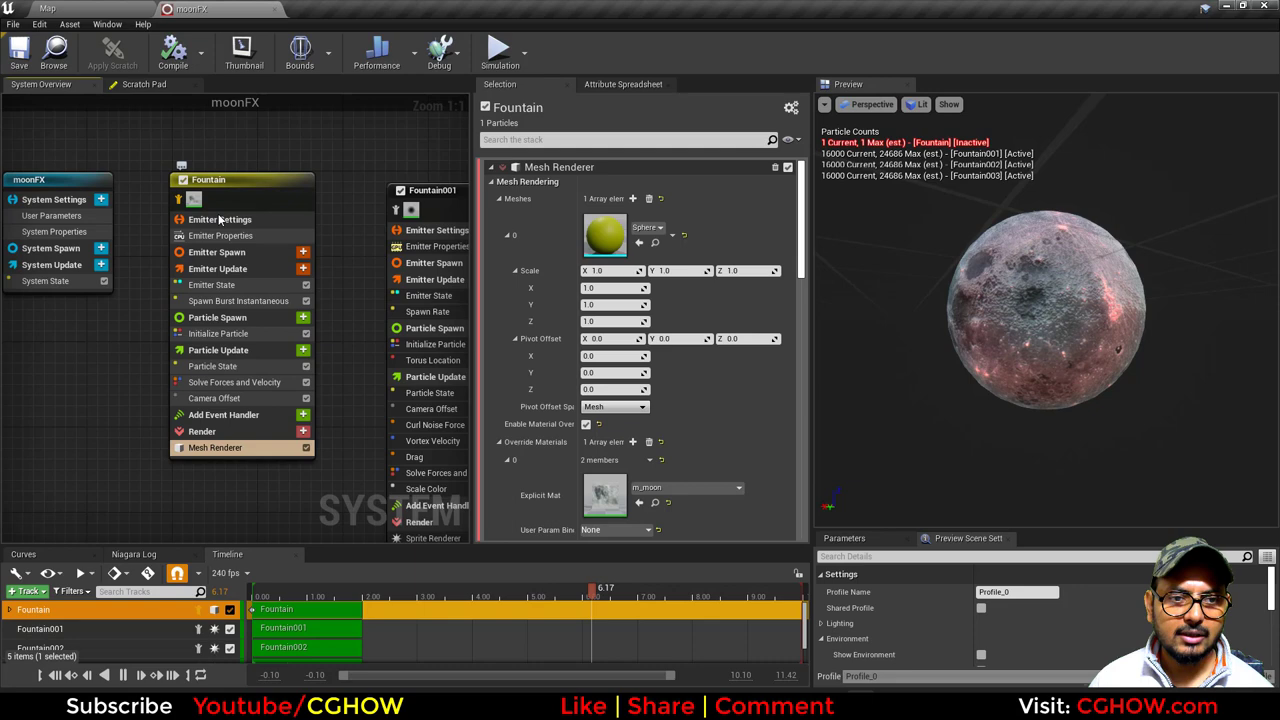
# Inspect the Fountain emitter's Spawn Burst Instantaneous and Particle State modules and examine the moon sphere from other angles.
pyautogui.click(242, 302)
pyautogui.click(233, 364)
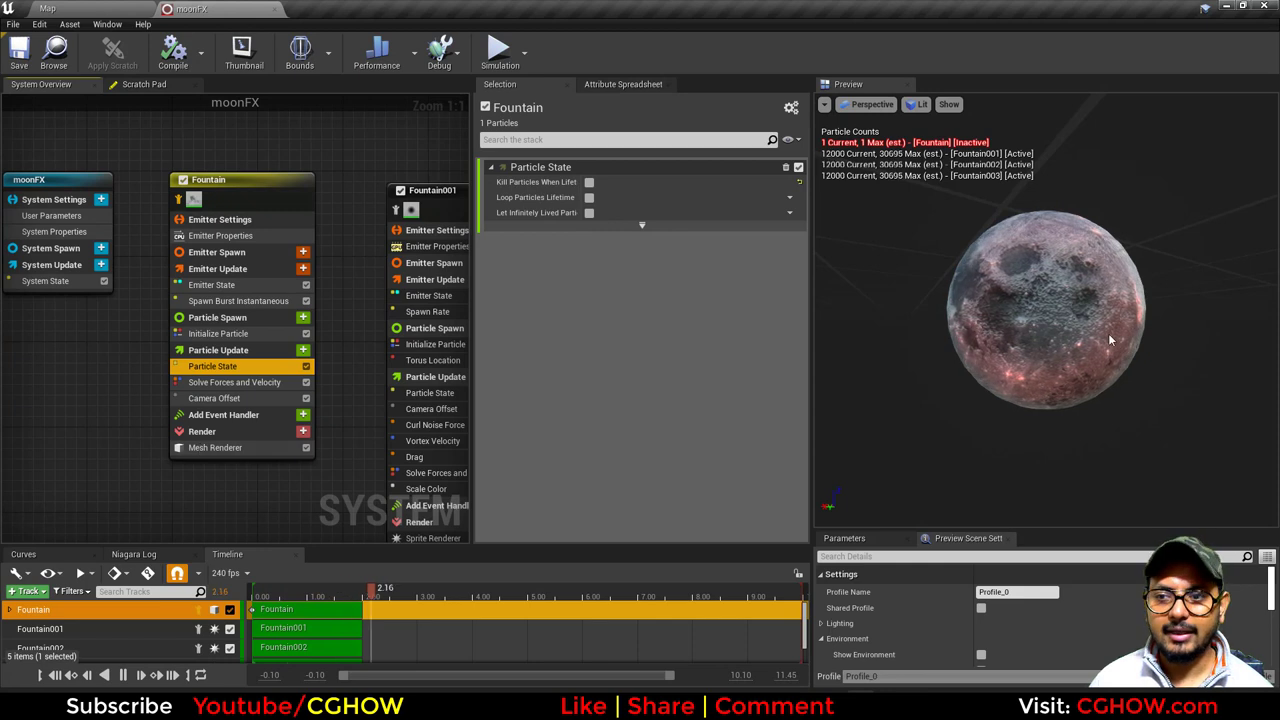
pyautogui.moveTo(965, 348); pyautogui.dragTo(965, 420)
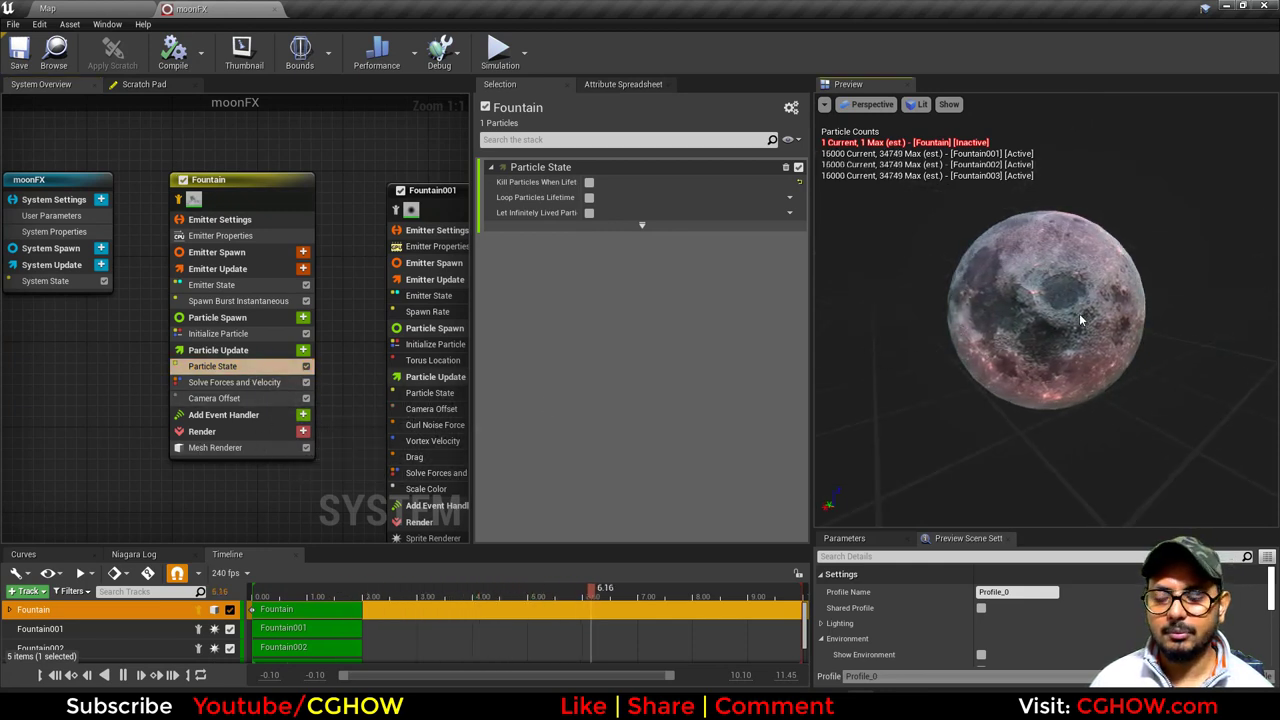
pyautogui.moveTo(1080, 320); pyautogui.dragTo(1080, 258)
# Isolate the Fountain001 emitter in the preview and examine its ring from above.
pyautogui.moveTo(397, 215); pyautogui.dragTo(240, 185, button='right')
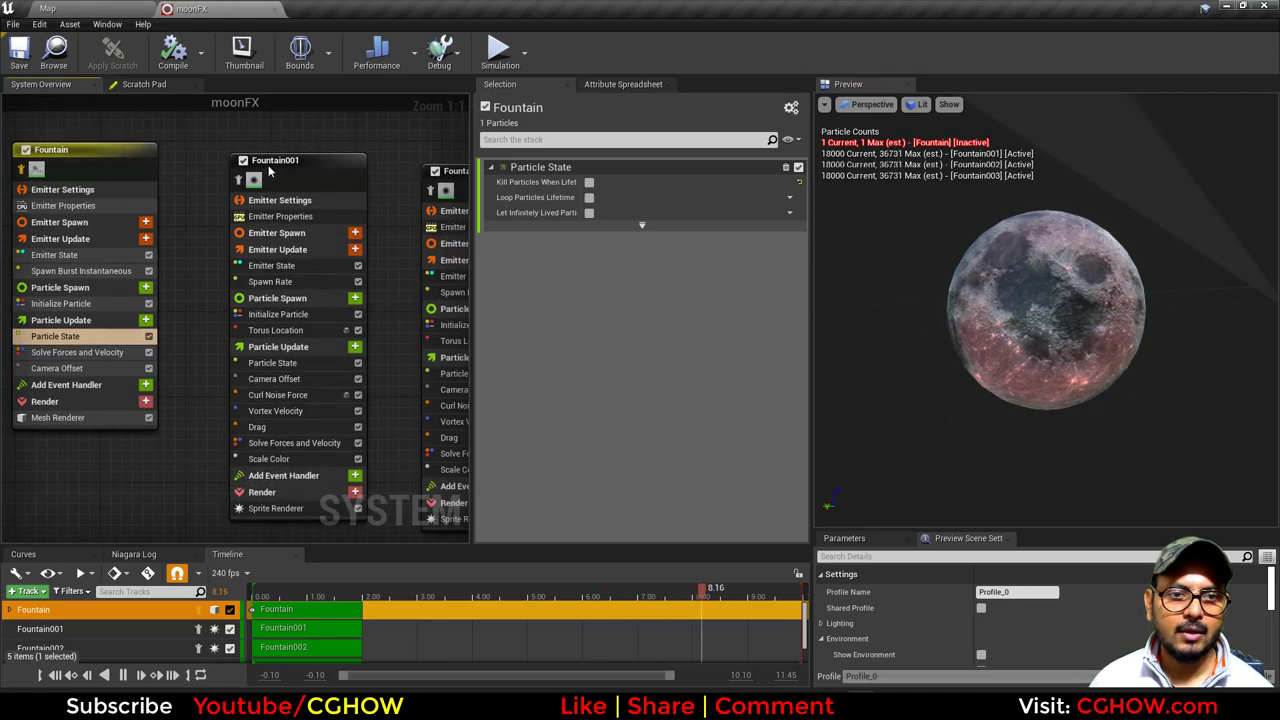
pyautogui.moveTo(1034, 379); pyautogui.dragTo(1034, 440)
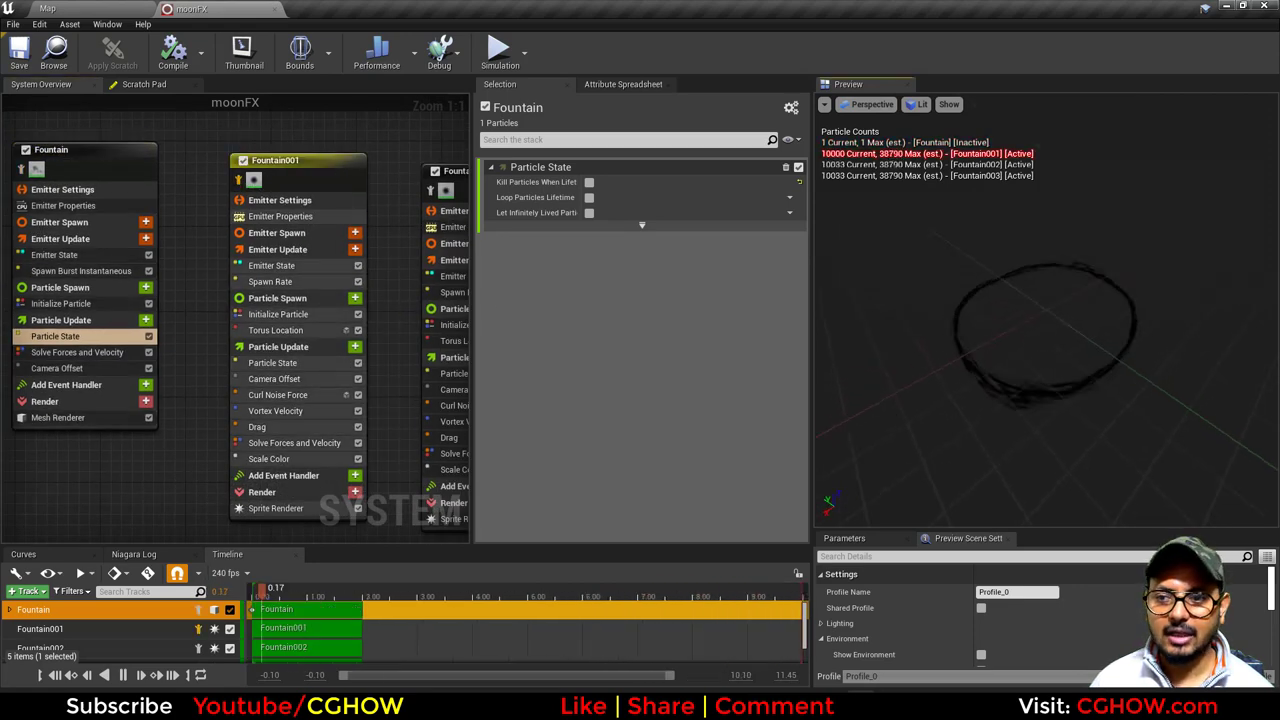
pyautogui.moveTo(433, 137); pyautogui.dragTo(207, 164, button='right')
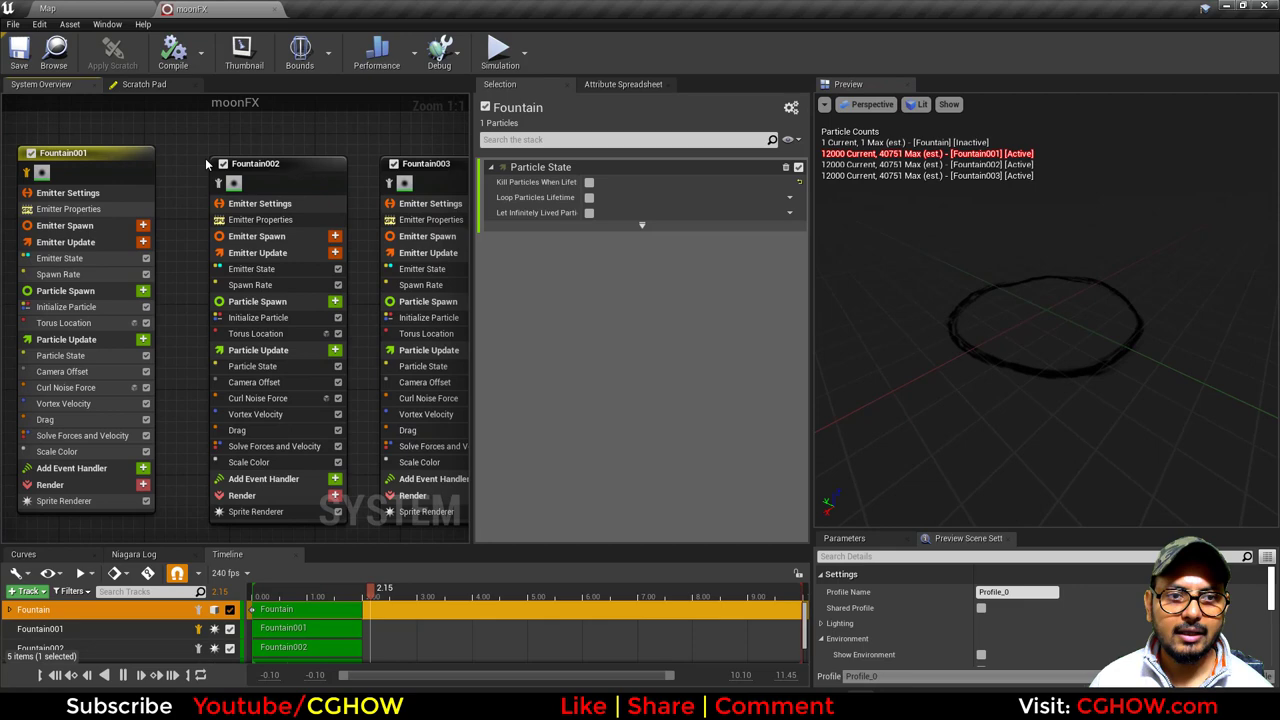
# Select the Fountain001, Fountain002 and Fountain003 emitters, disable Fountain to examine only their rings, and re-enable it.
pyautogui.click(226, 187)
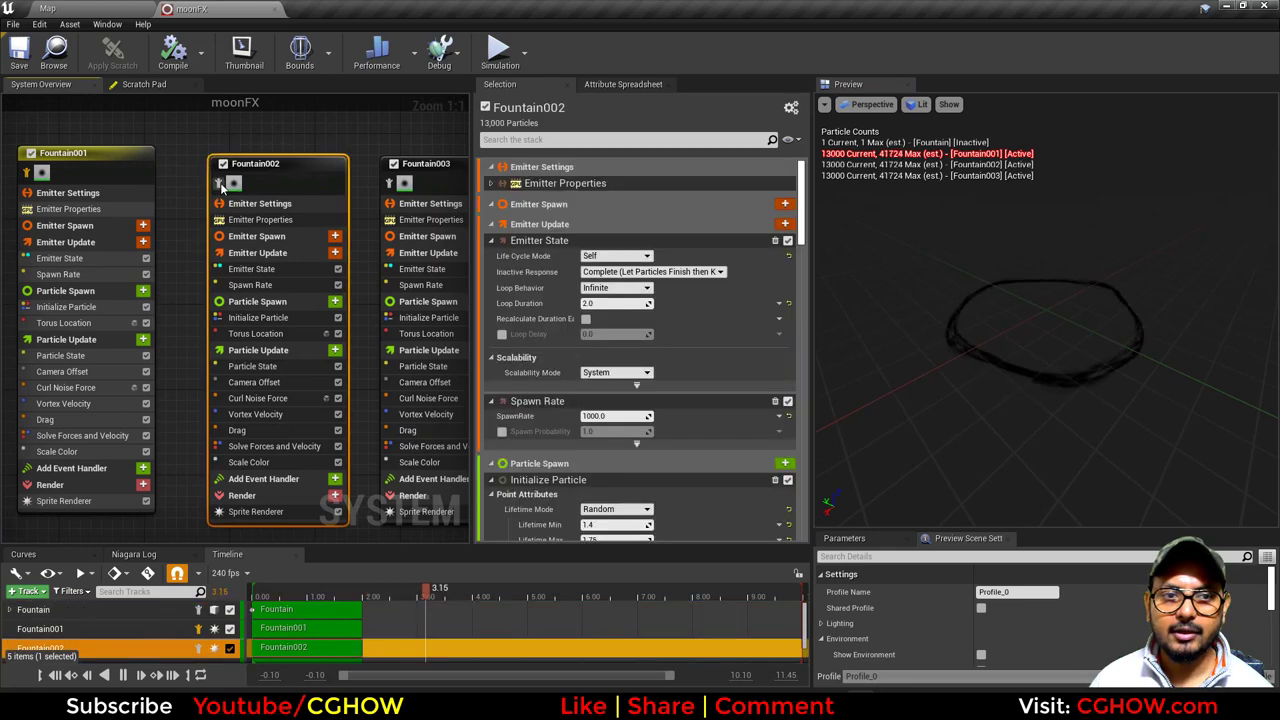
pyautogui.click(388, 185)
pyautogui.moveTo(110, 126); pyautogui.dragTo(388, 186)
pyautogui.click(389, 184)
pyautogui.moveTo(171, 121); pyautogui.dragTo(383, 159, button='right')
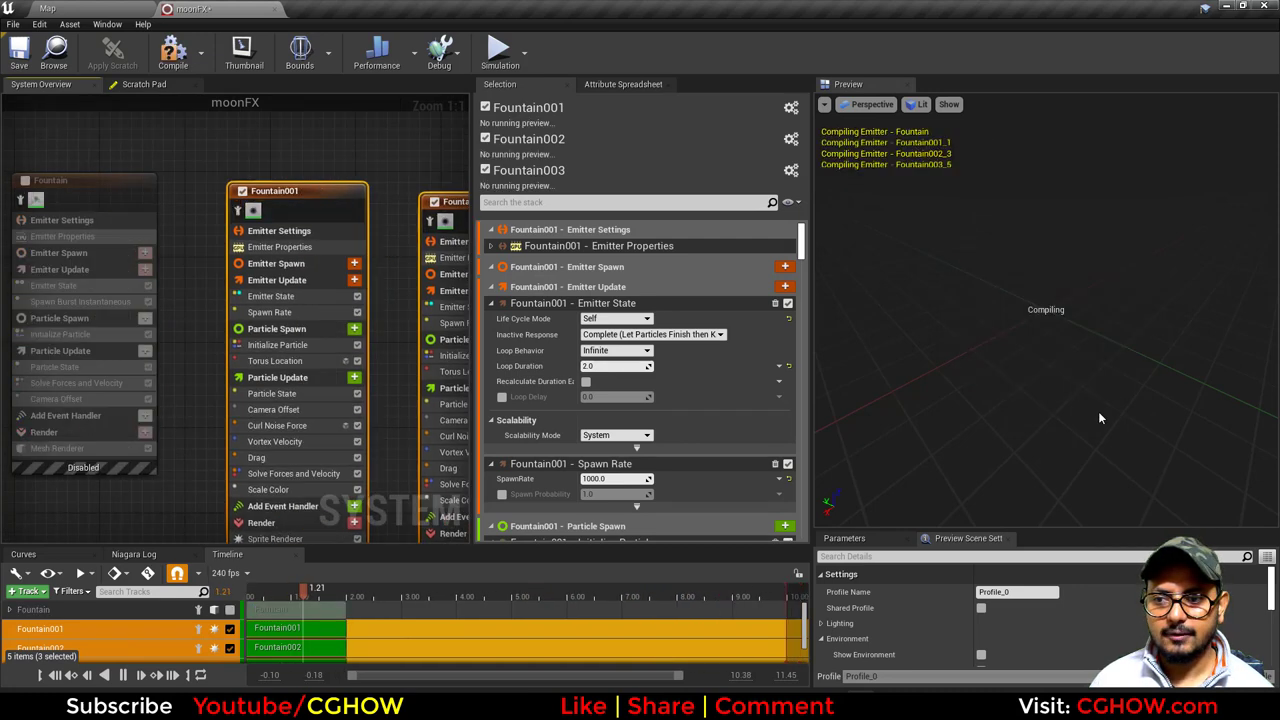
pyautogui.moveTo(1054, 386); pyautogui.dragTo(1054, 300)
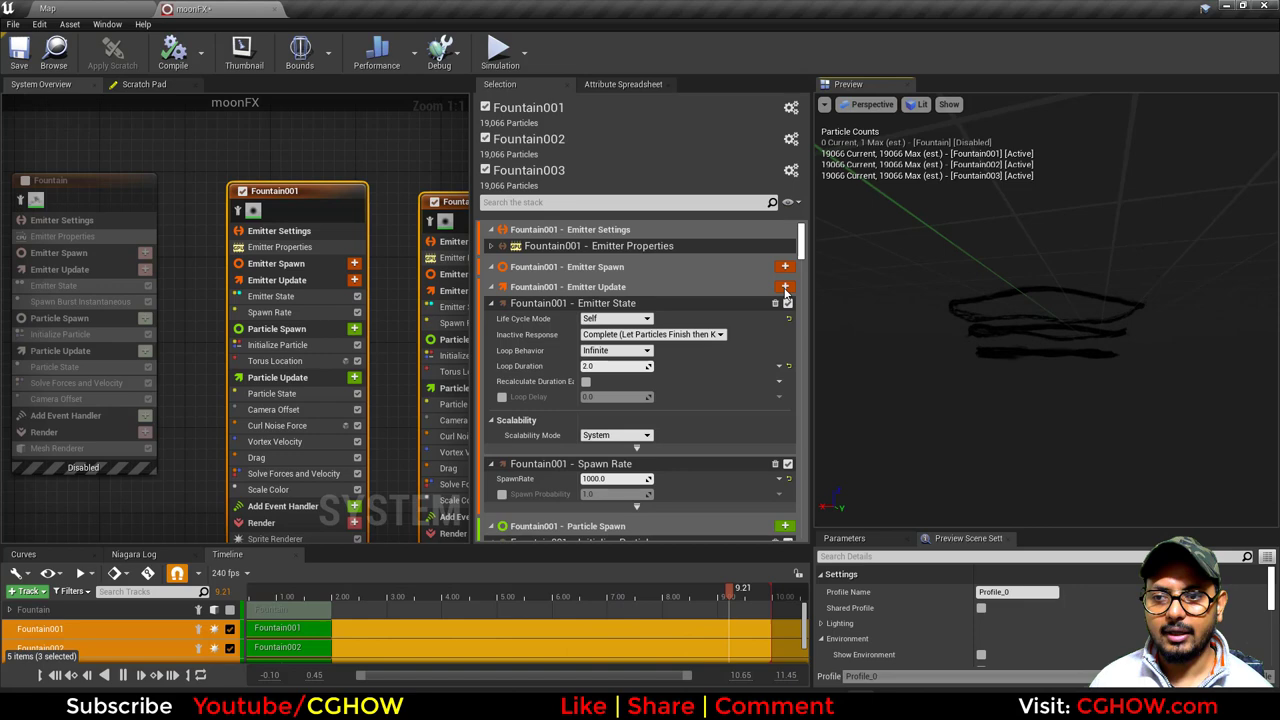
pyautogui.moveTo(157, 186); pyautogui.dragTo(220, 174, button='right')
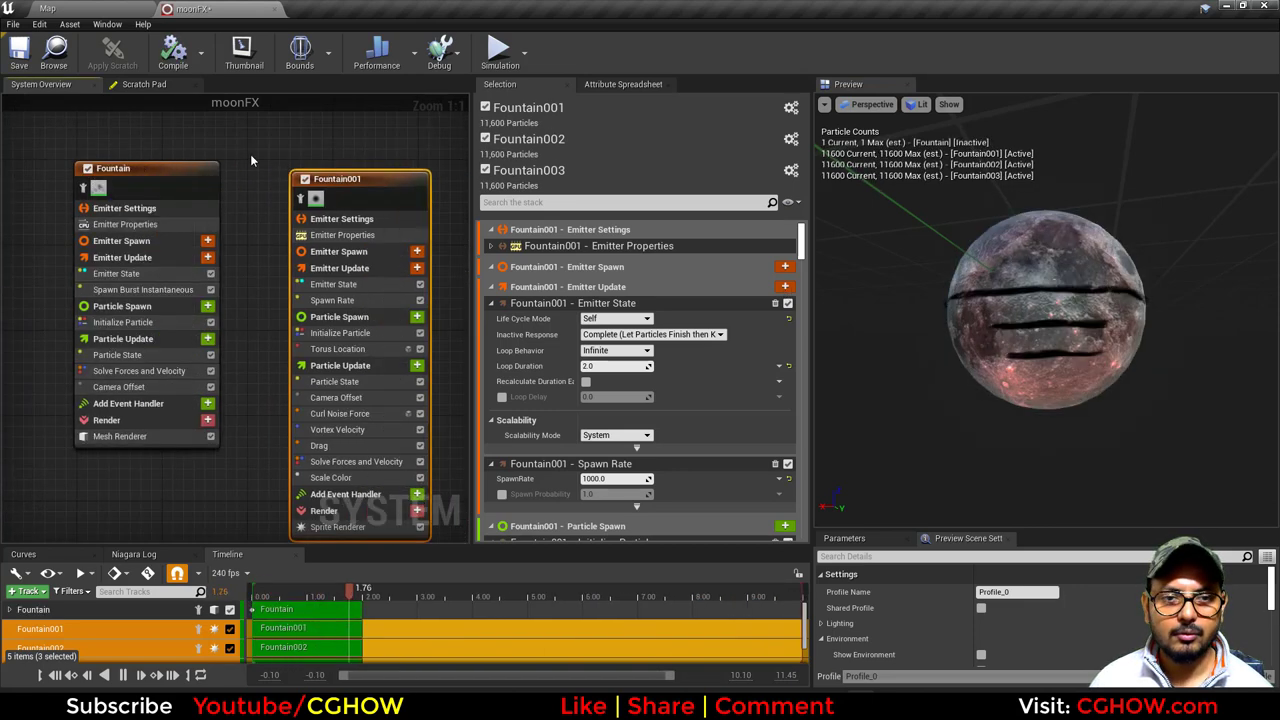
# Isolate the Fountain001 emitter and inspect its Spawn Rate, Sprite Renderer and Initialize Particle settings.
pyautogui.moveTo(250, 155); pyautogui.dragTo(218, 145, button='right')
pyautogui.click(268, 189)
pyautogui.moveTo(240, 228); pyautogui.dragTo(160, 206, button='right')
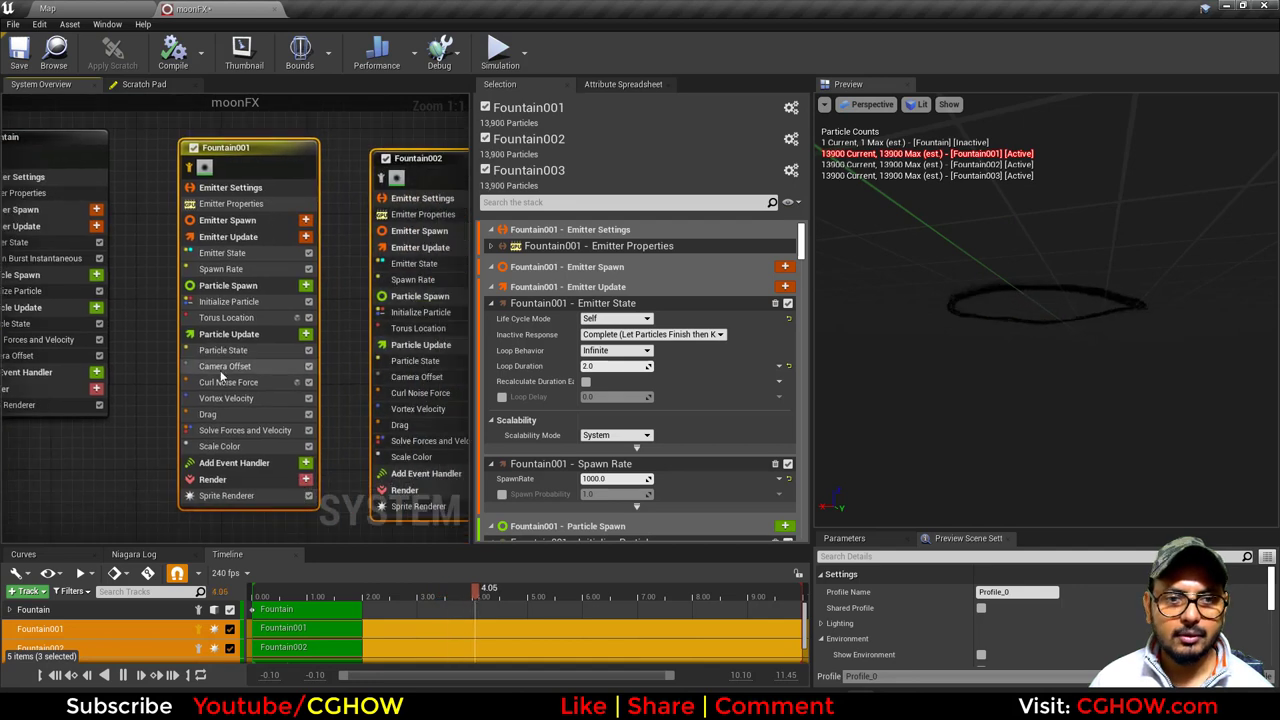
pyautogui.click(221, 269)
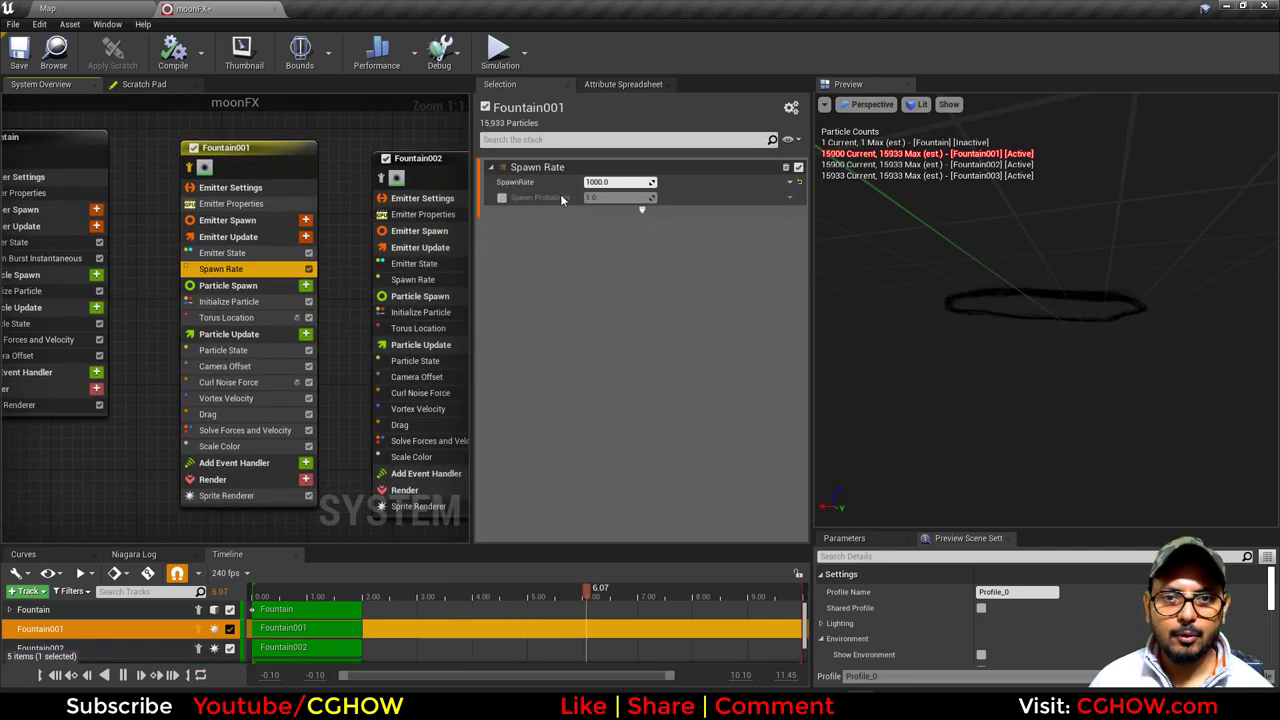
pyautogui.click(214, 497)
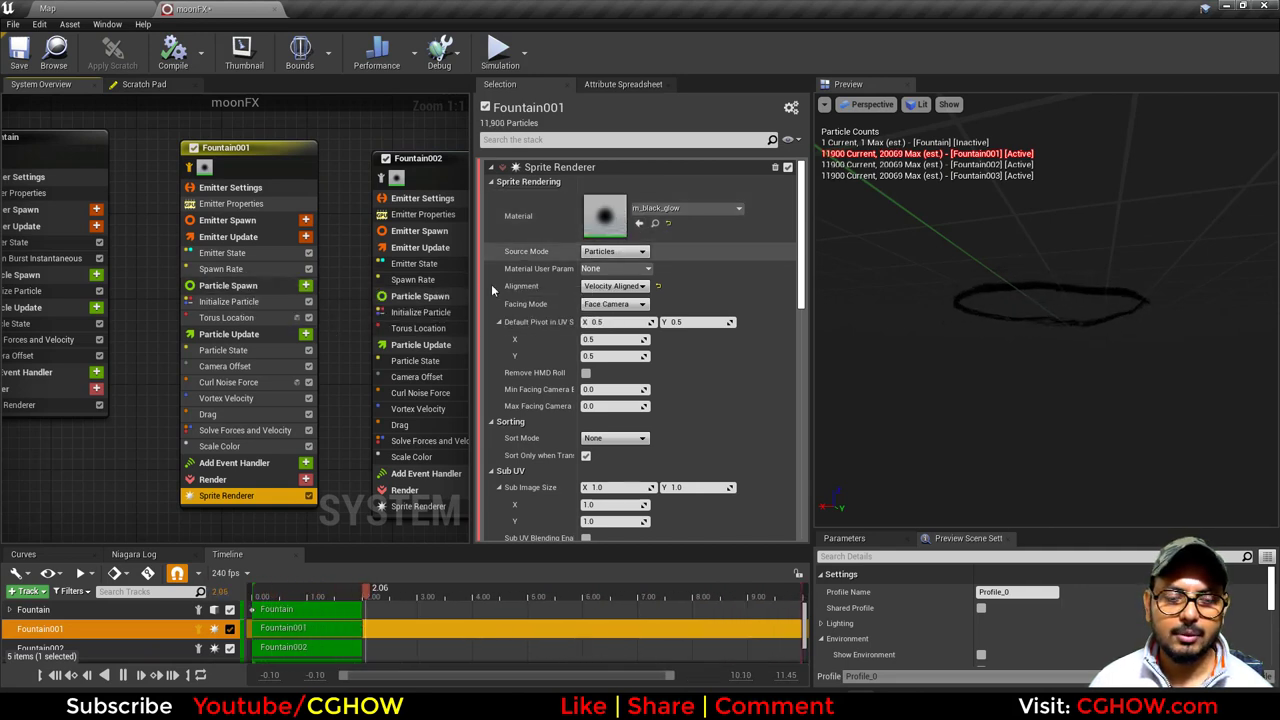
pyautogui.click(219, 269)
pyautogui.click(228, 301)
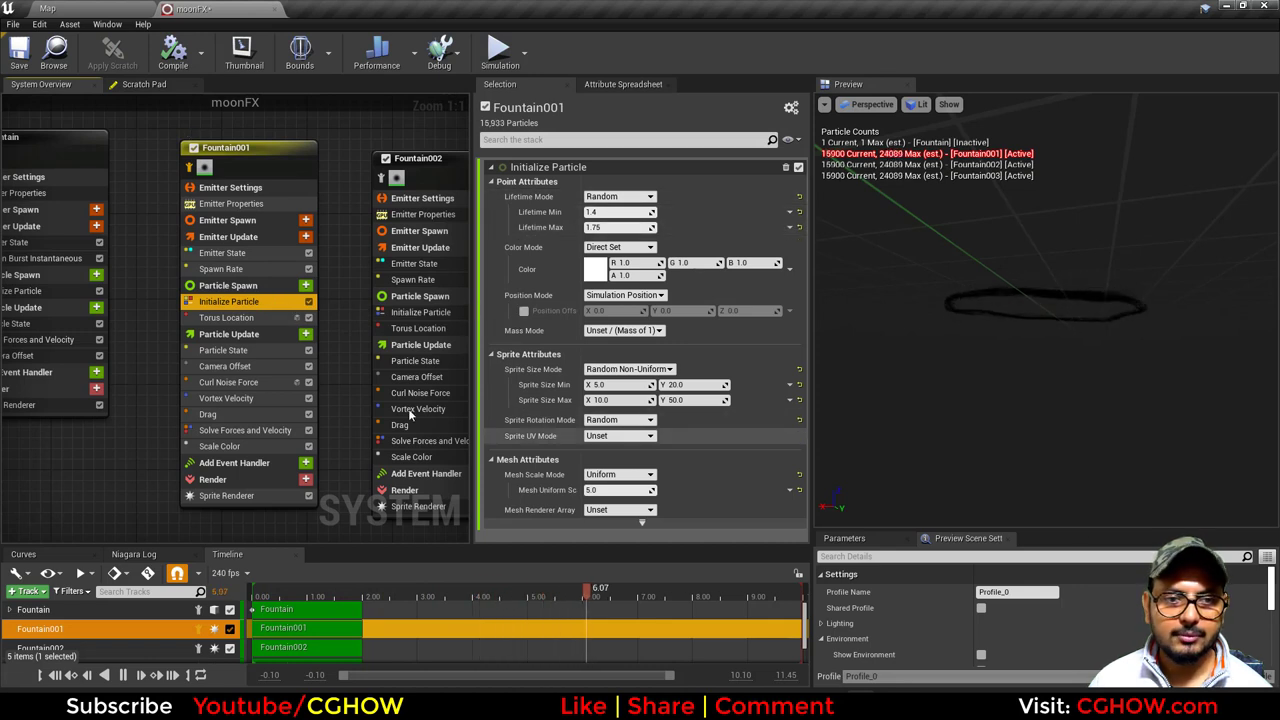
# Inspect Fountain001's Torus Location with debug drawing, and its Camera Offset, Curl Noise Force, Vortex Velocity, Drag and Scale Color modules.
pyautogui.click(240, 317)
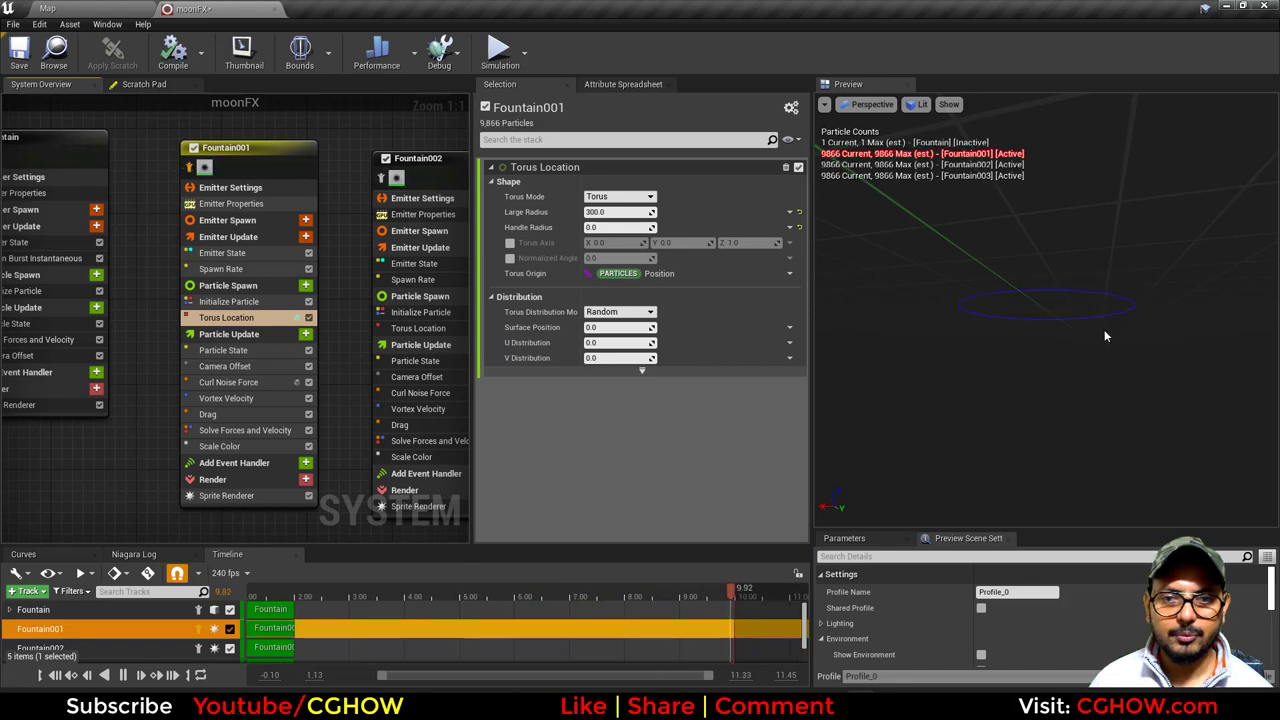
pyautogui.moveTo(1104, 329); pyautogui.dragTo(1140, 450)
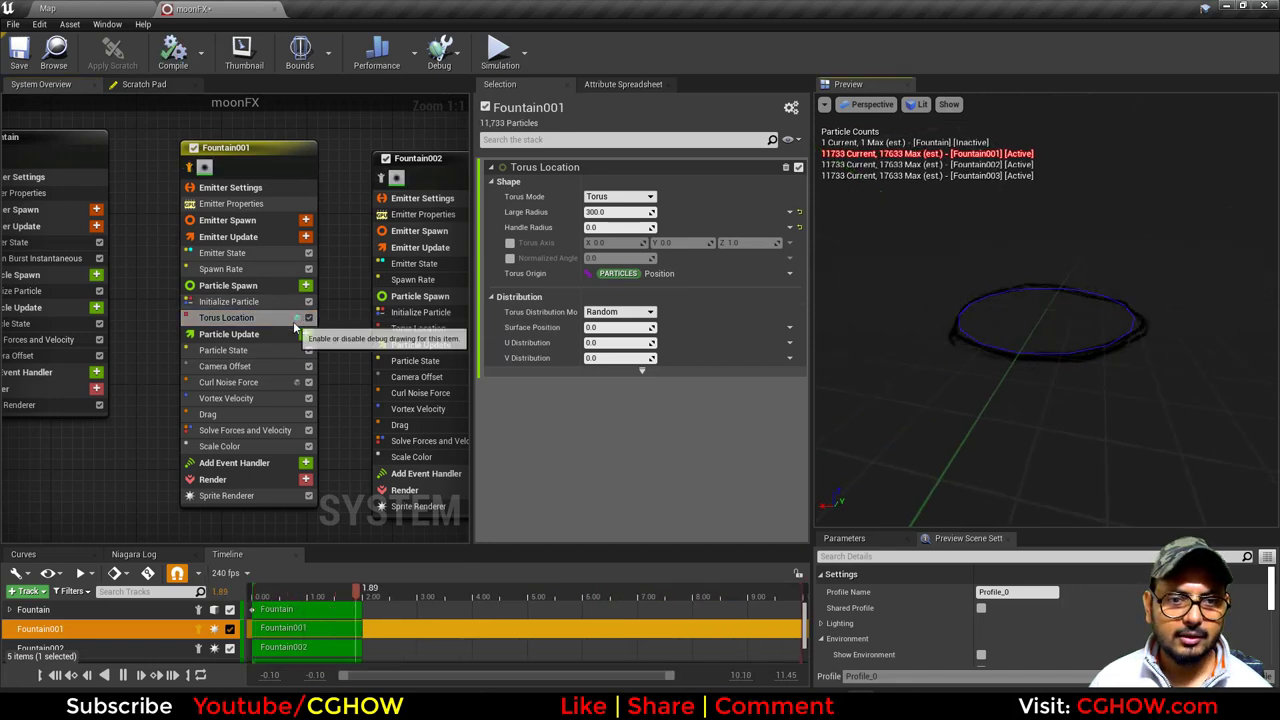
pyautogui.click(257, 372)
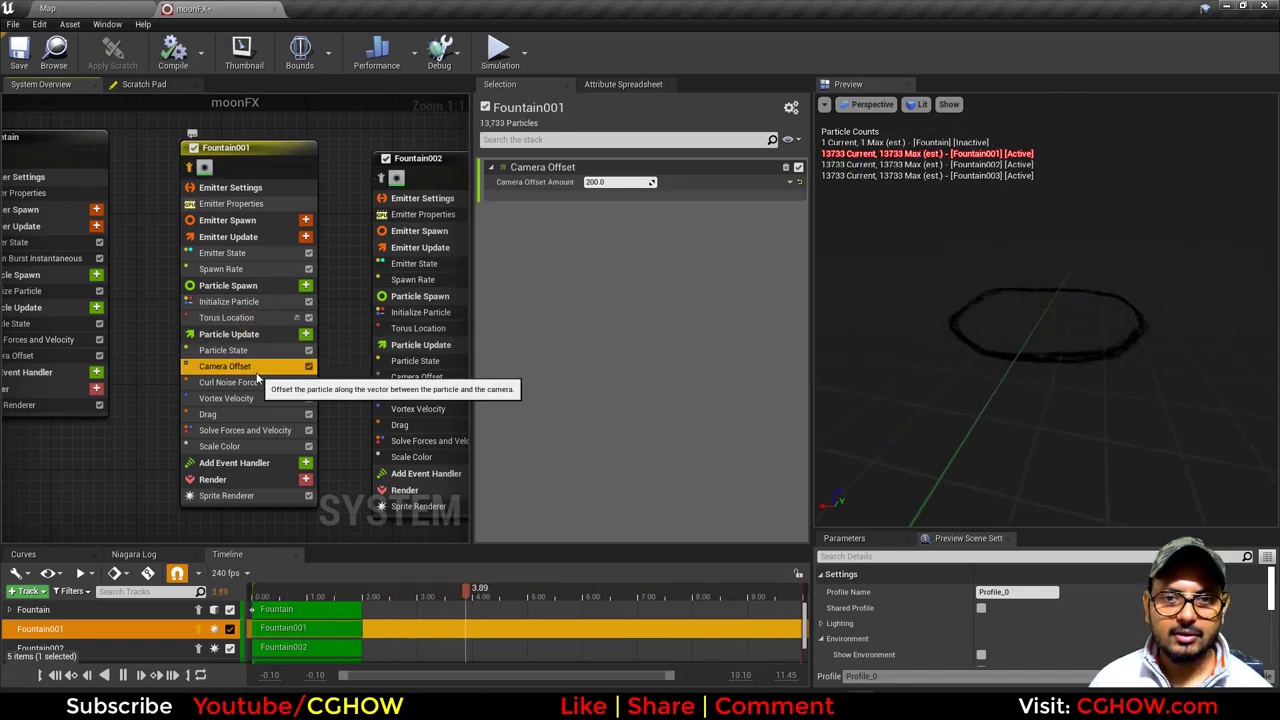
pyautogui.click(240, 383)
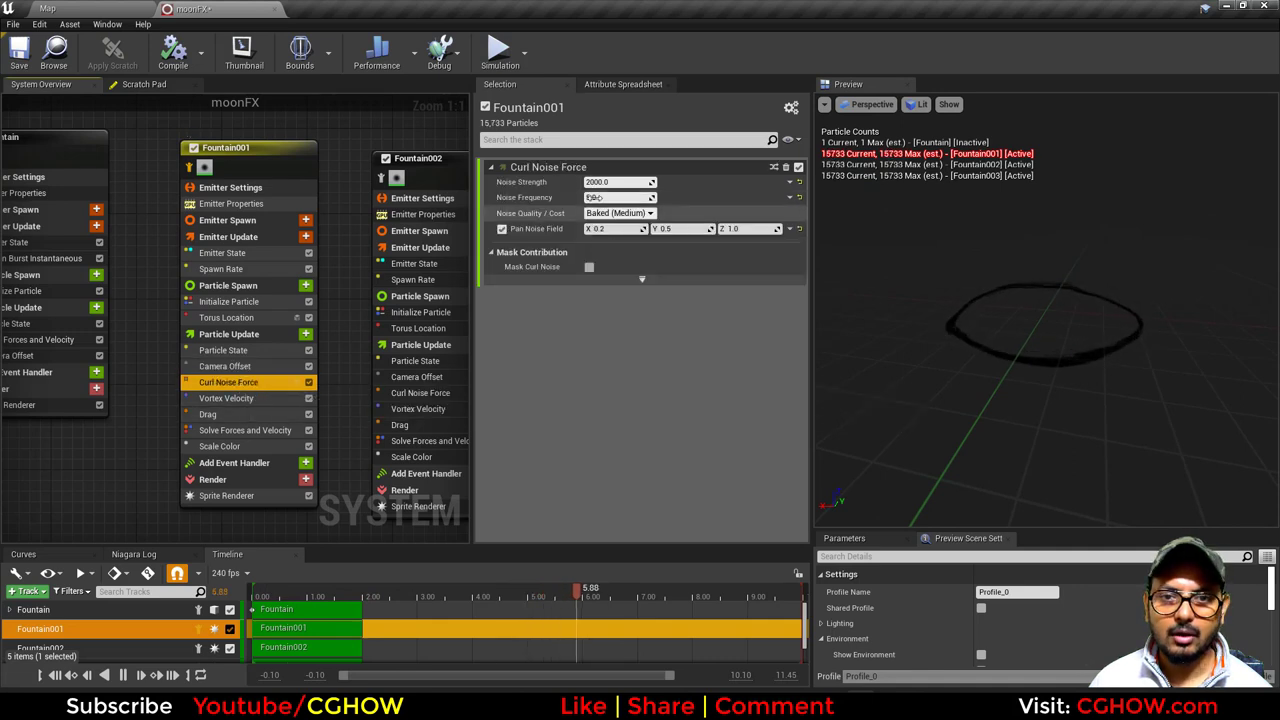
pyautogui.click(240, 398)
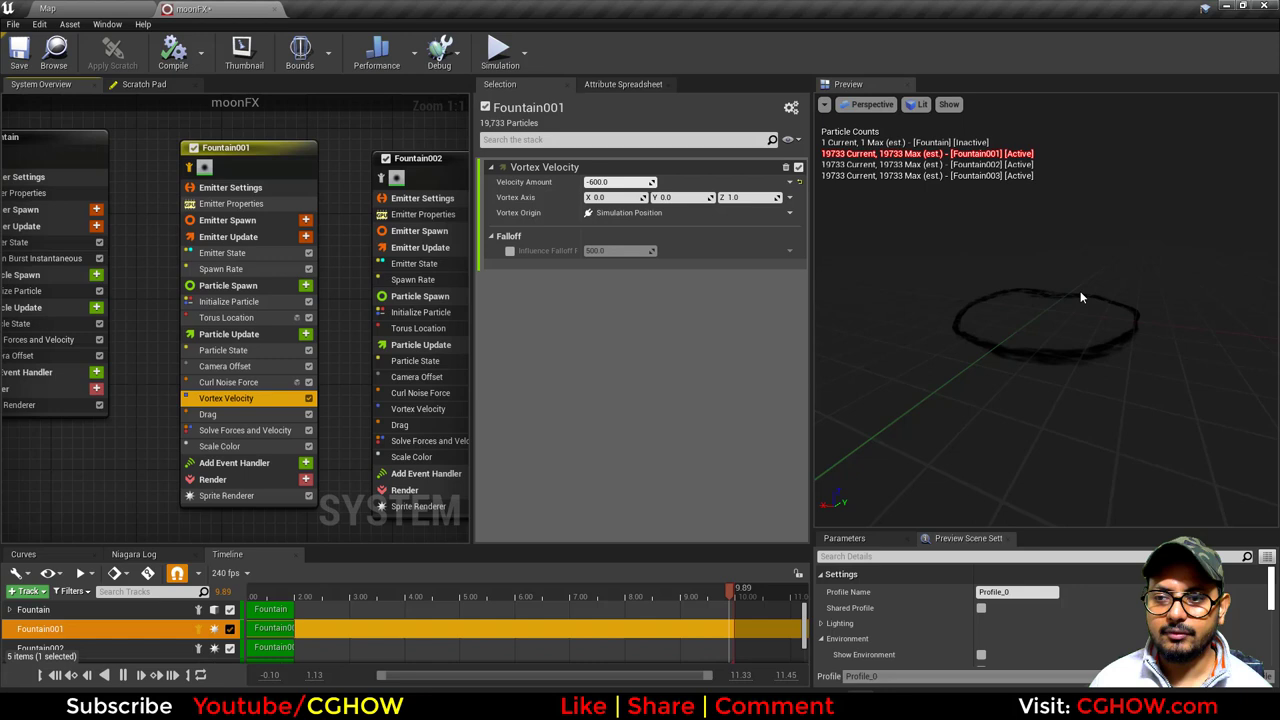
pyautogui.click(207, 415)
pyautogui.click(230, 446)
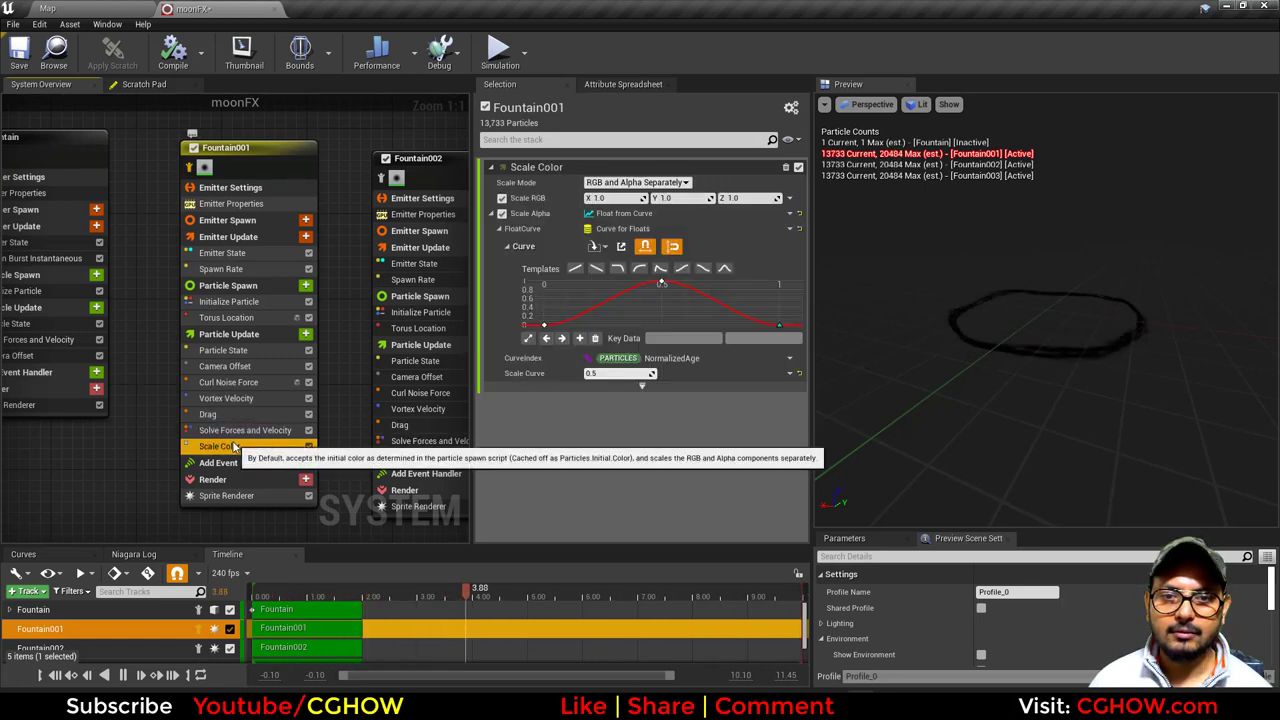
# Isolate the Fountain002 emitter in the preview and inspect its Torus Location settings.
pyautogui.moveTo(147, 431); pyautogui.dragTo(69, 443, button='right')
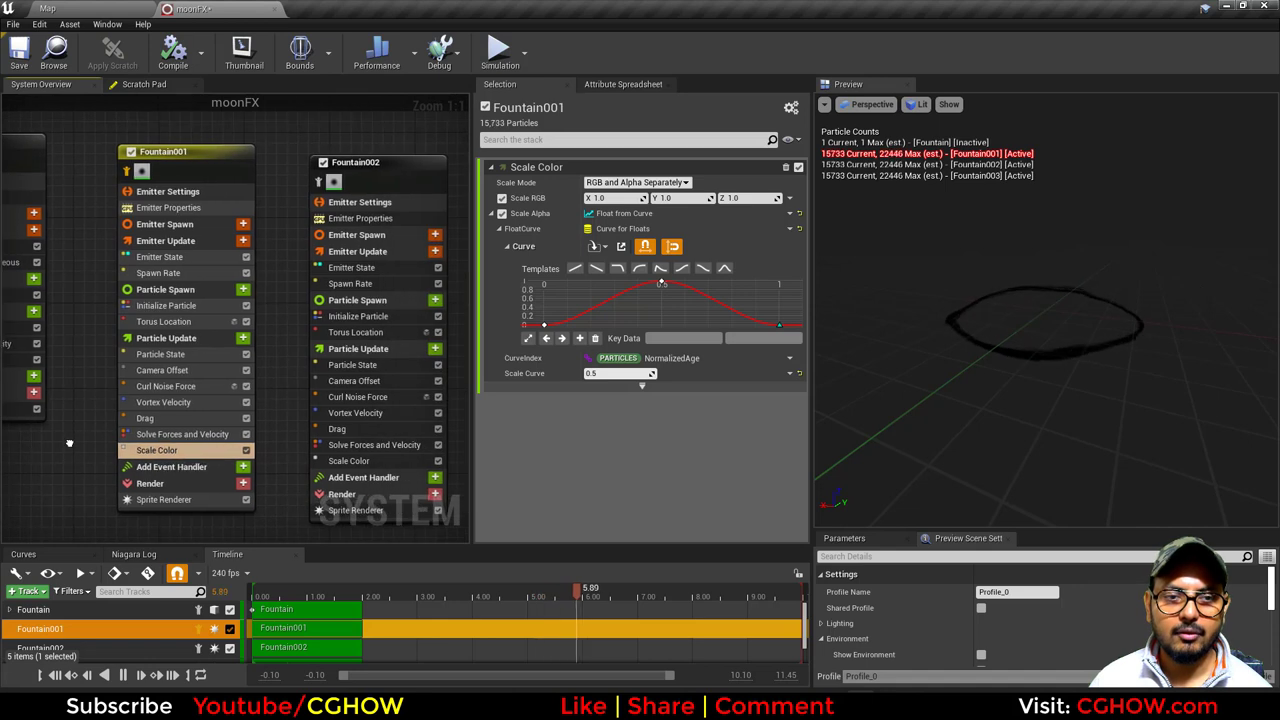
pyautogui.click(318, 182)
pyautogui.click(355, 333)
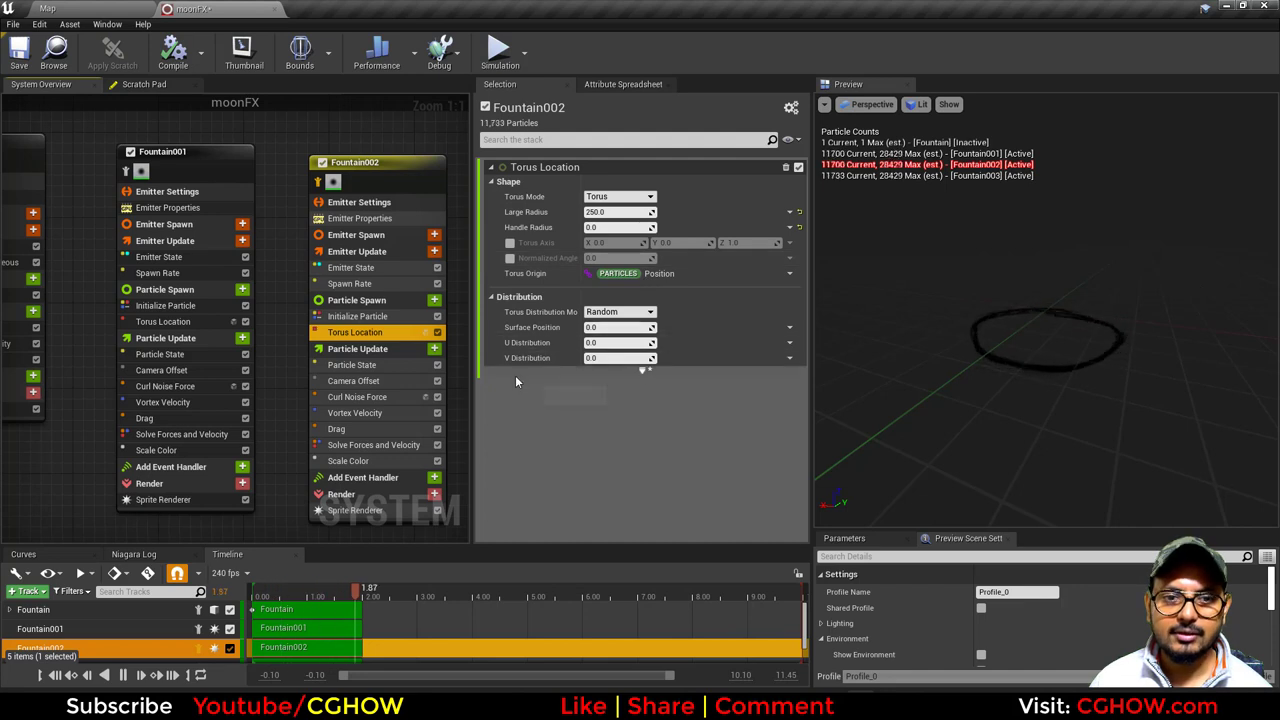
# Expand the advanced Torus Location settings of Fountain002 and Fountain003 to examine their radii and offsets.
pyautogui.click(642, 371)
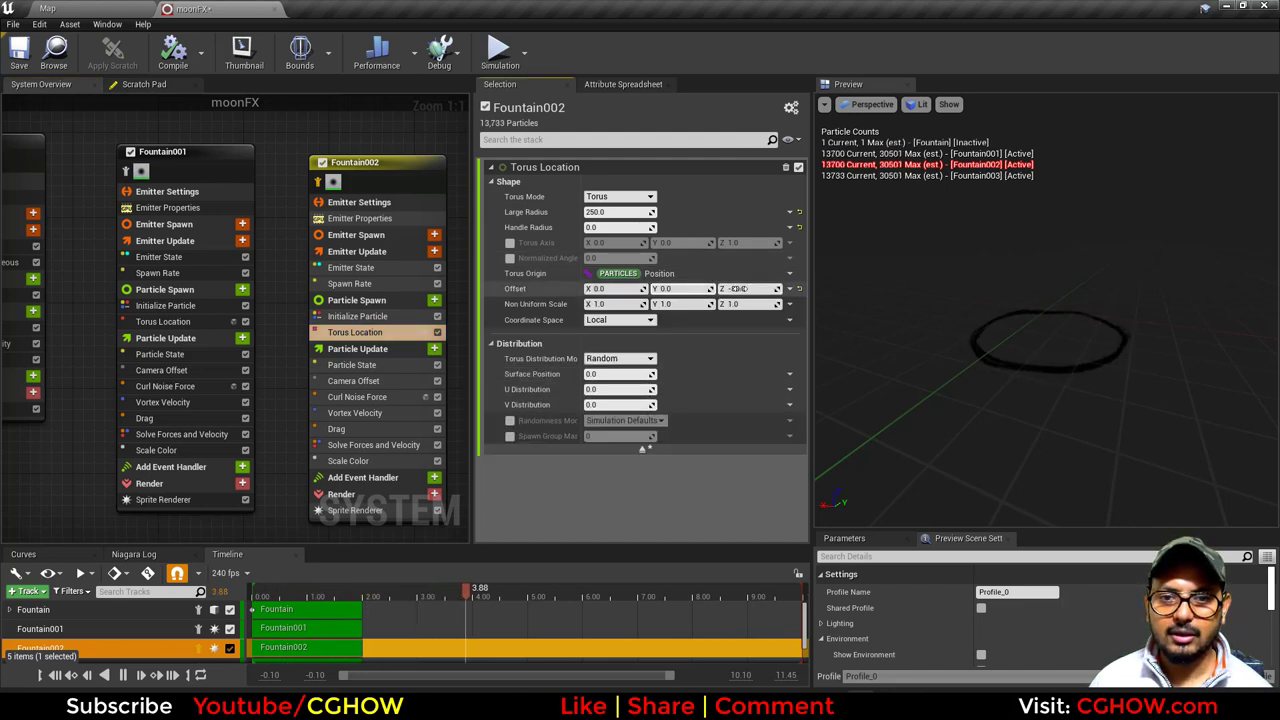
pyautogui.moveTo(292, 341); pyautogui.dragTo(54, 331, button='right')
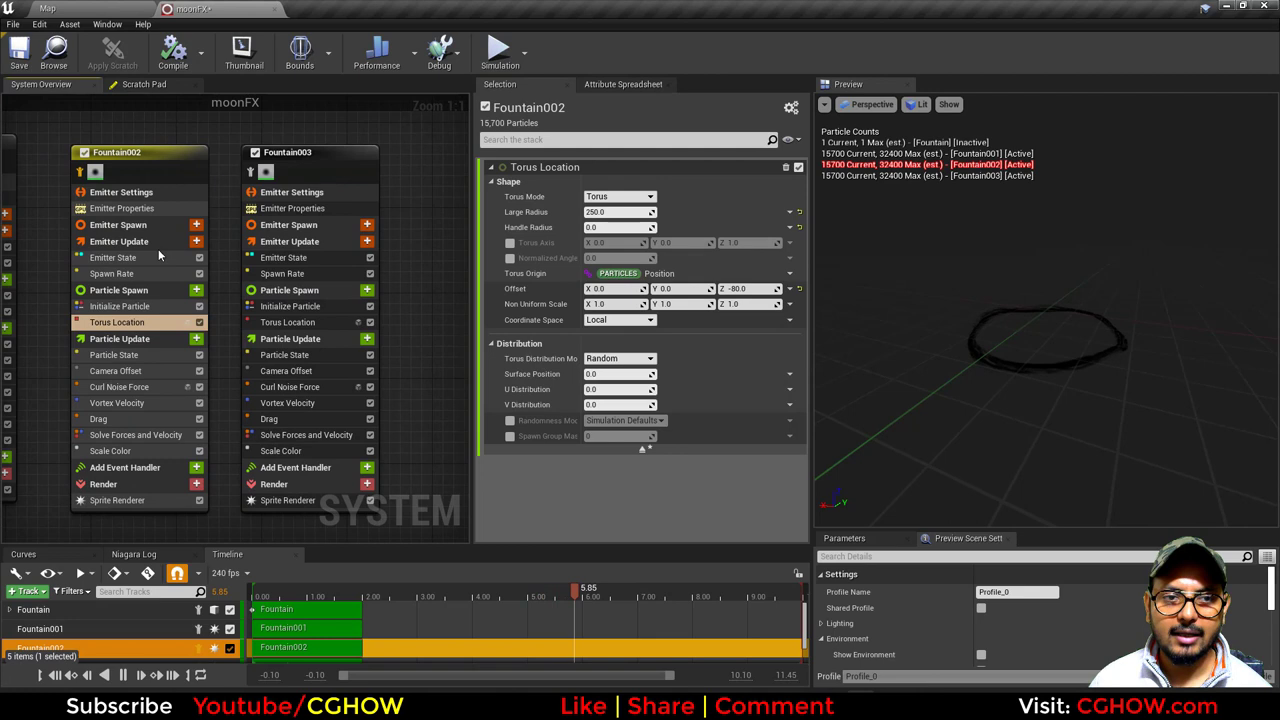
pyautogui.click(288, 322)
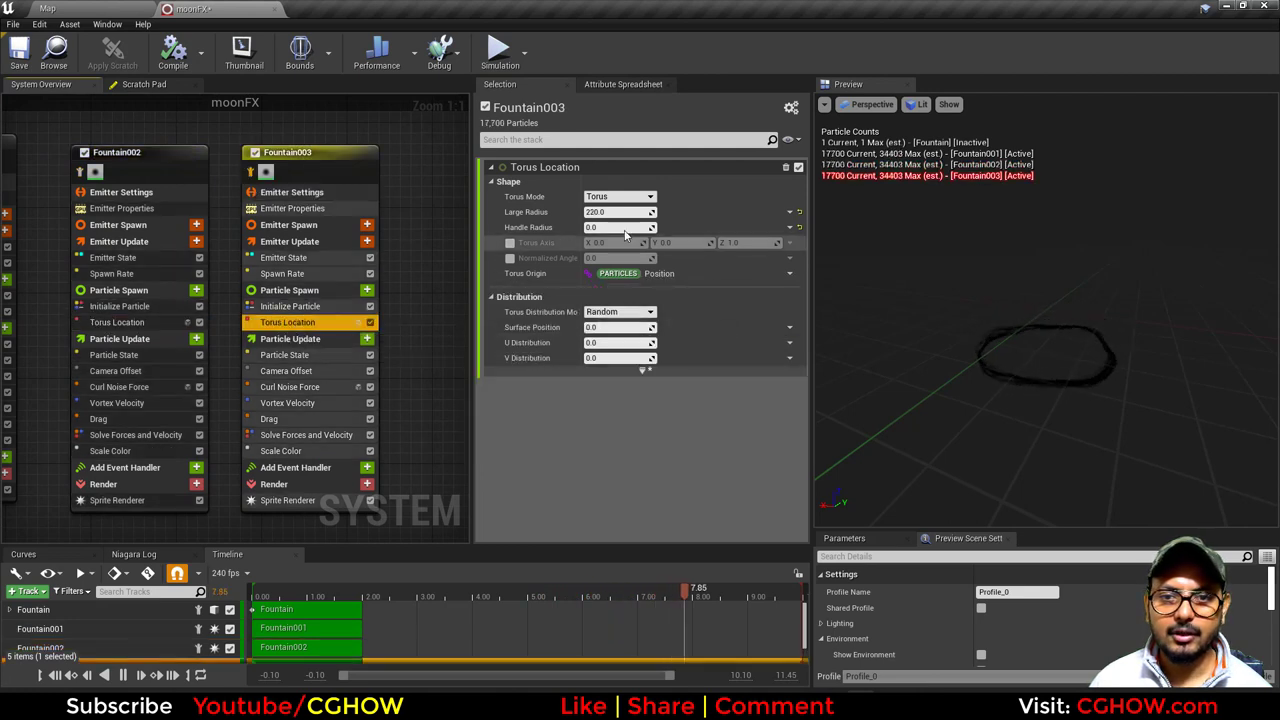
pyautogui.click(642, 373)
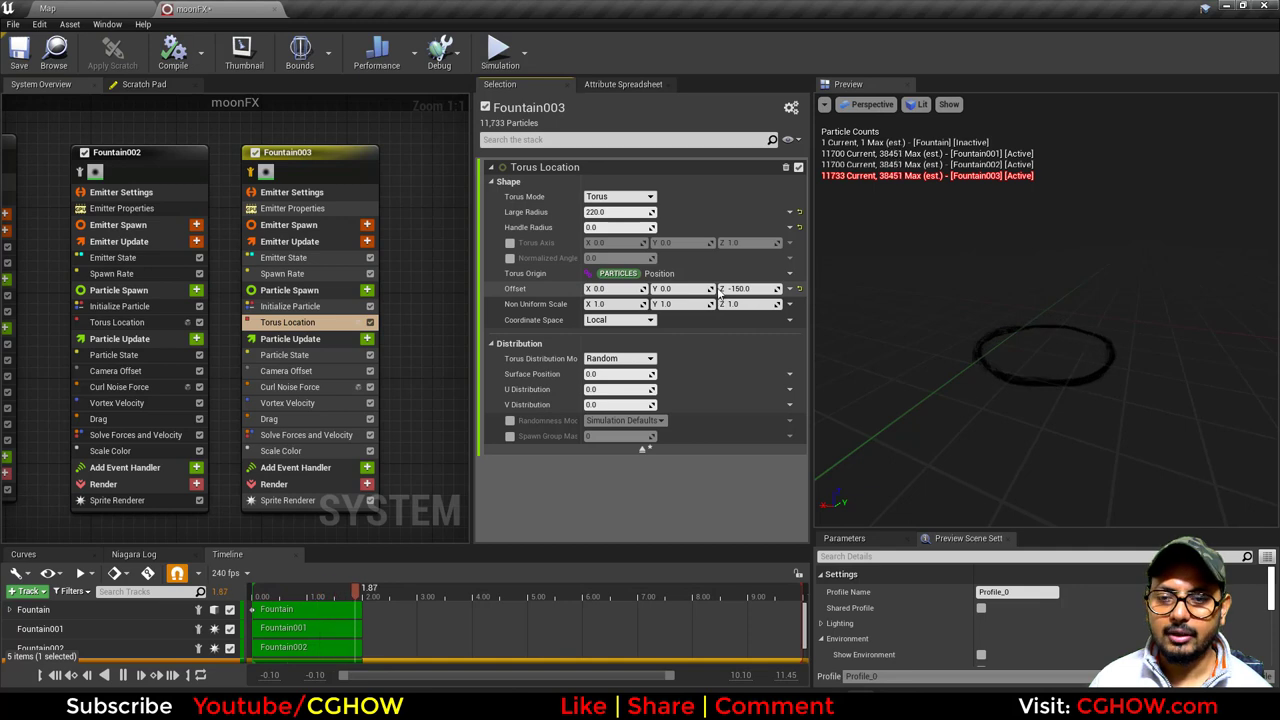
# Stop isolating the emitter, examine all the rings around the moon, and inspect Fountain001's Camera Offset.
pyautogui.click(249, 173)
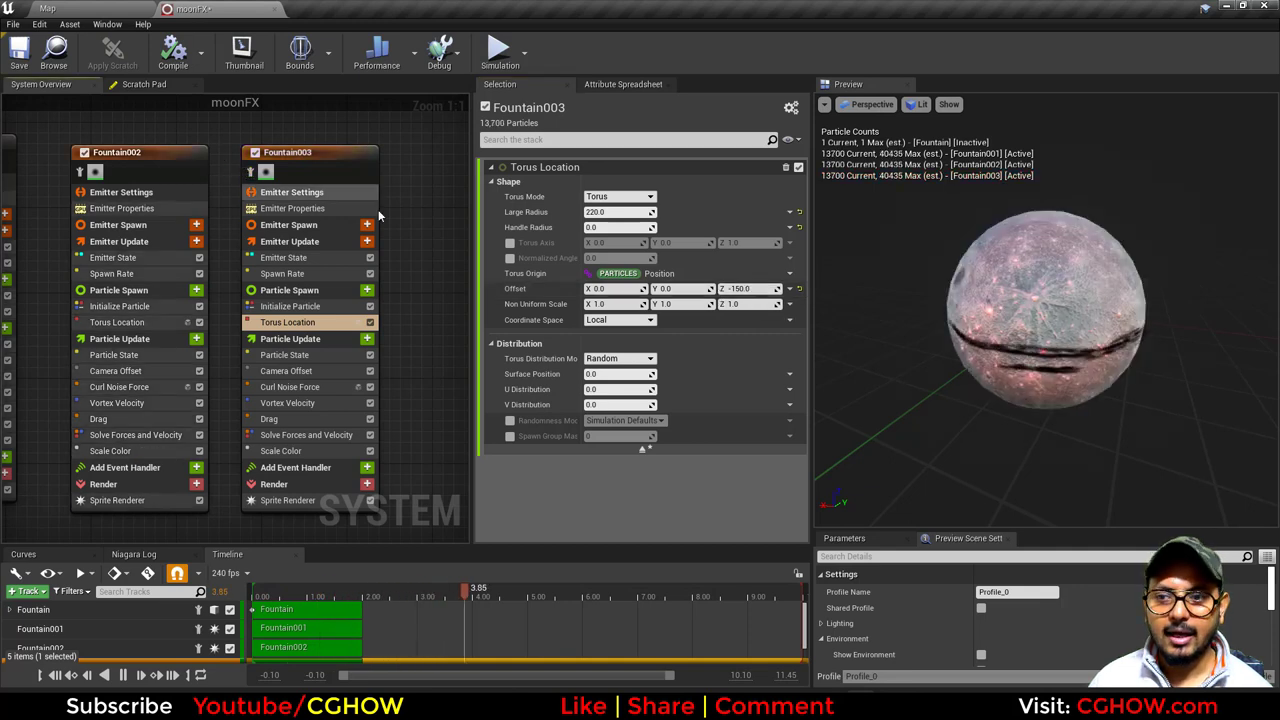
pyautogui.moveTo(1056, 399); pyautogui.dragTo(1078, 332)
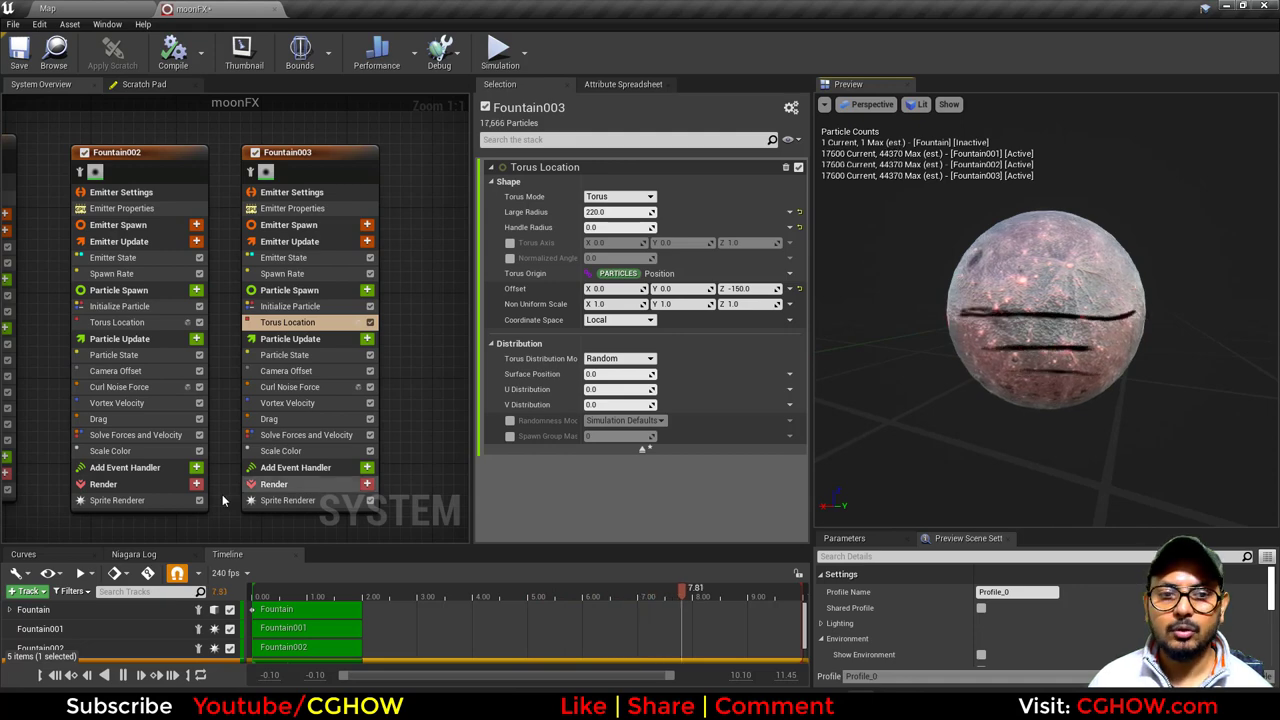
pyautogui.moveTo(220, 515); pyautogui.dragTo(338, 485, button='right')
pyautogui.moveTo(150, 447); pyautogui.dragTo(261, 437, button='right')
pyautogui.click(153, 320)
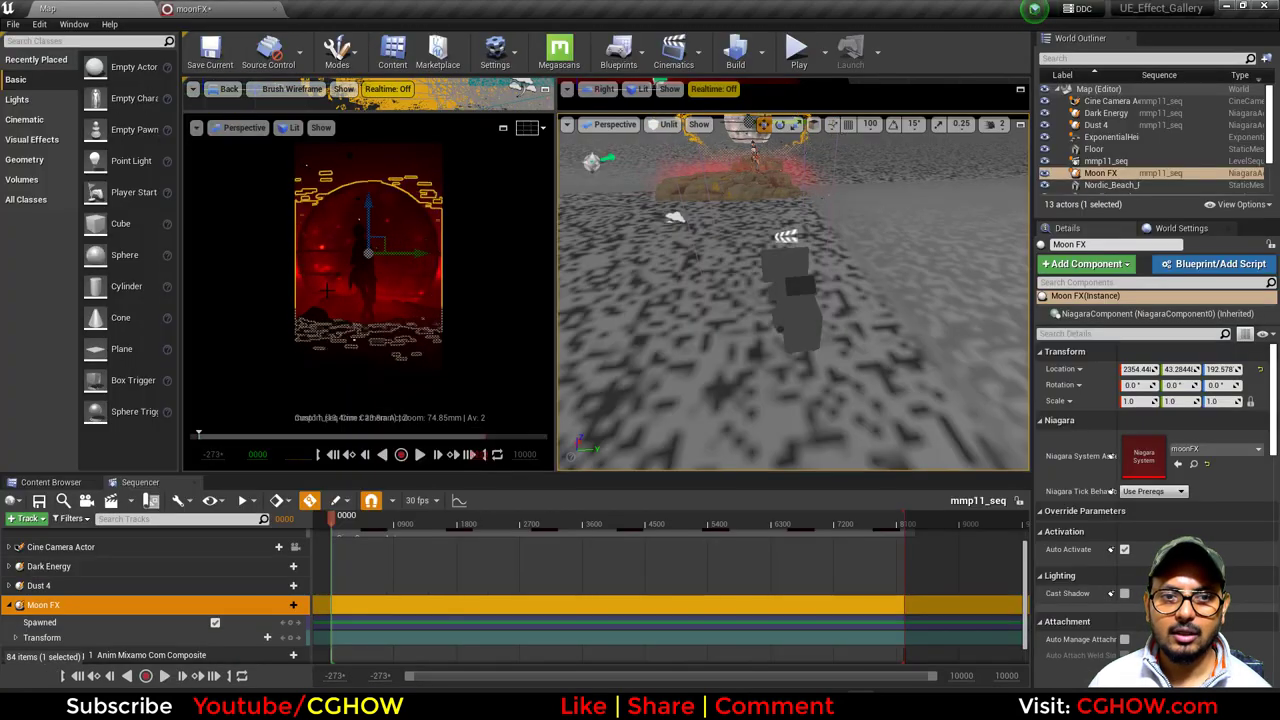
# Frame the Moon FX actor in the level, examine the moon and its rings from ground level, and revisit the moonFX system.
pyautogui.moveTo(696, 288); pyautogui.dragTo(746, 245, button='right')
pyautogui.press('f')
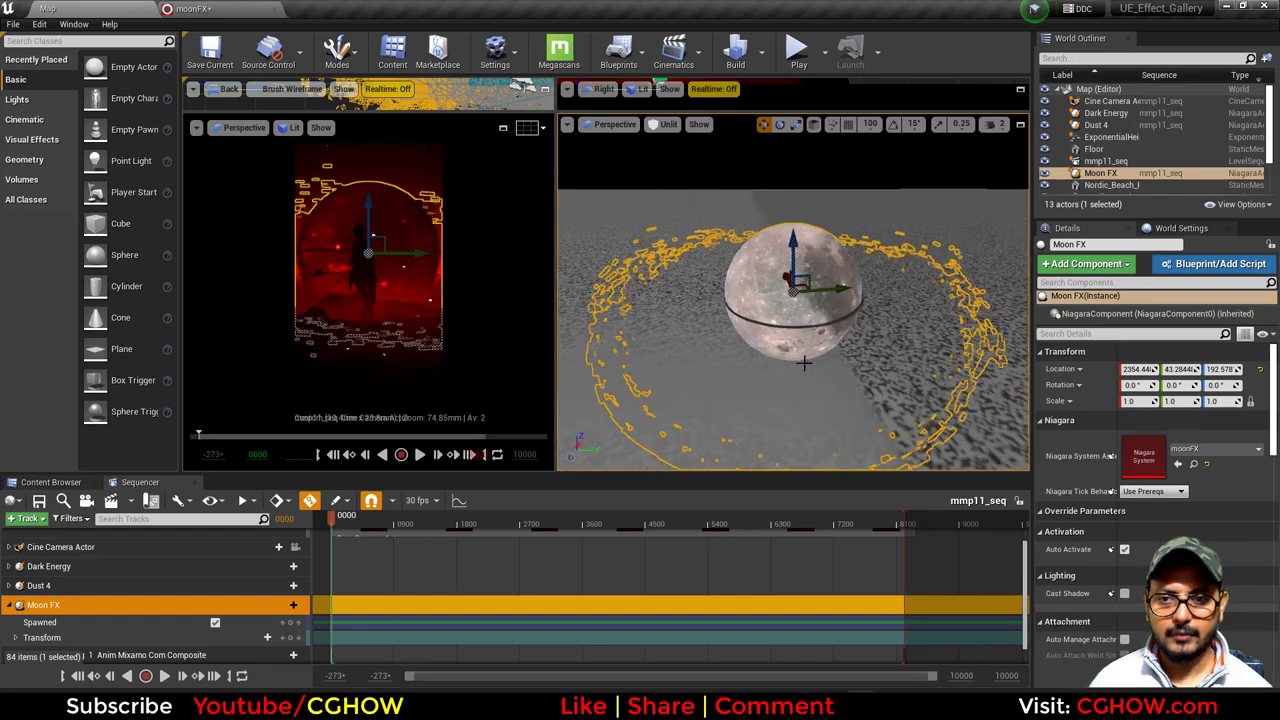
pyautogui.keyDown('alt'); pyautogui.moveTo(805, 363); pyautogui.dragTo(814, 330); pyautogui.keyUp('alt')
pyautogui.click(663, 204)
pyautogui.moveTo(737, 325); pyautogui.dragTo(737, 315, button='right')
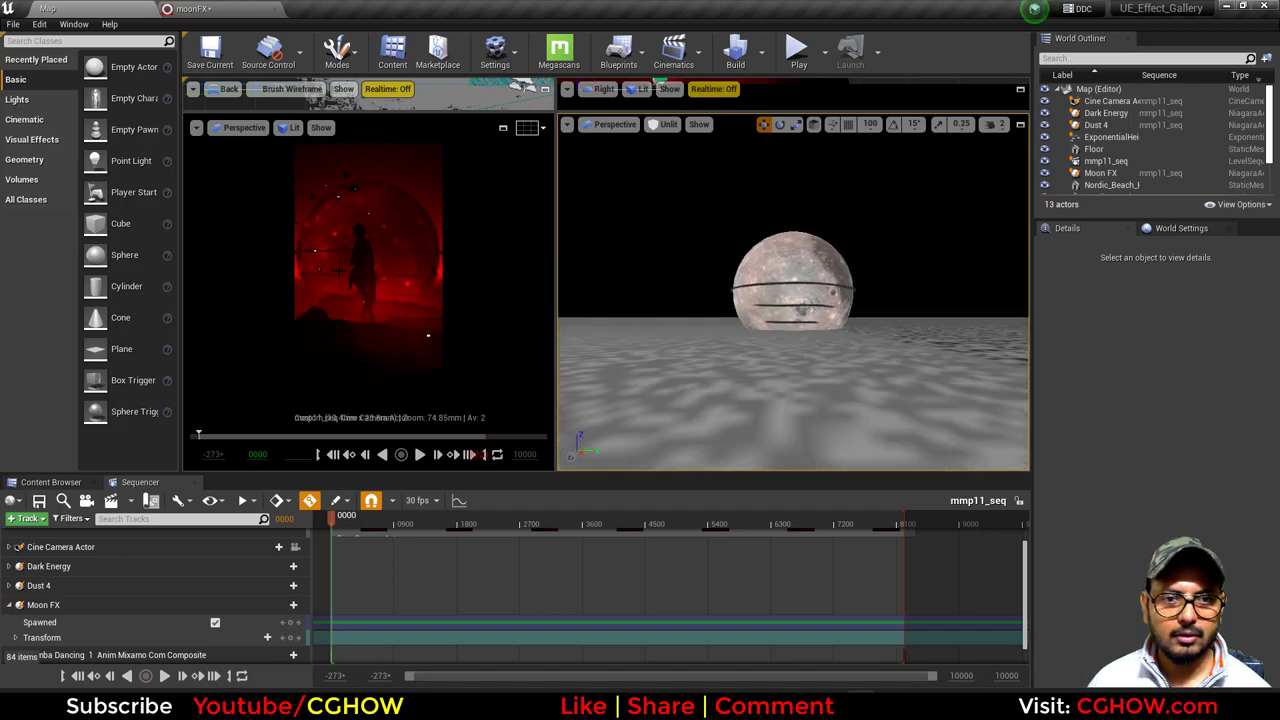
pyautogui.click(268, 7)
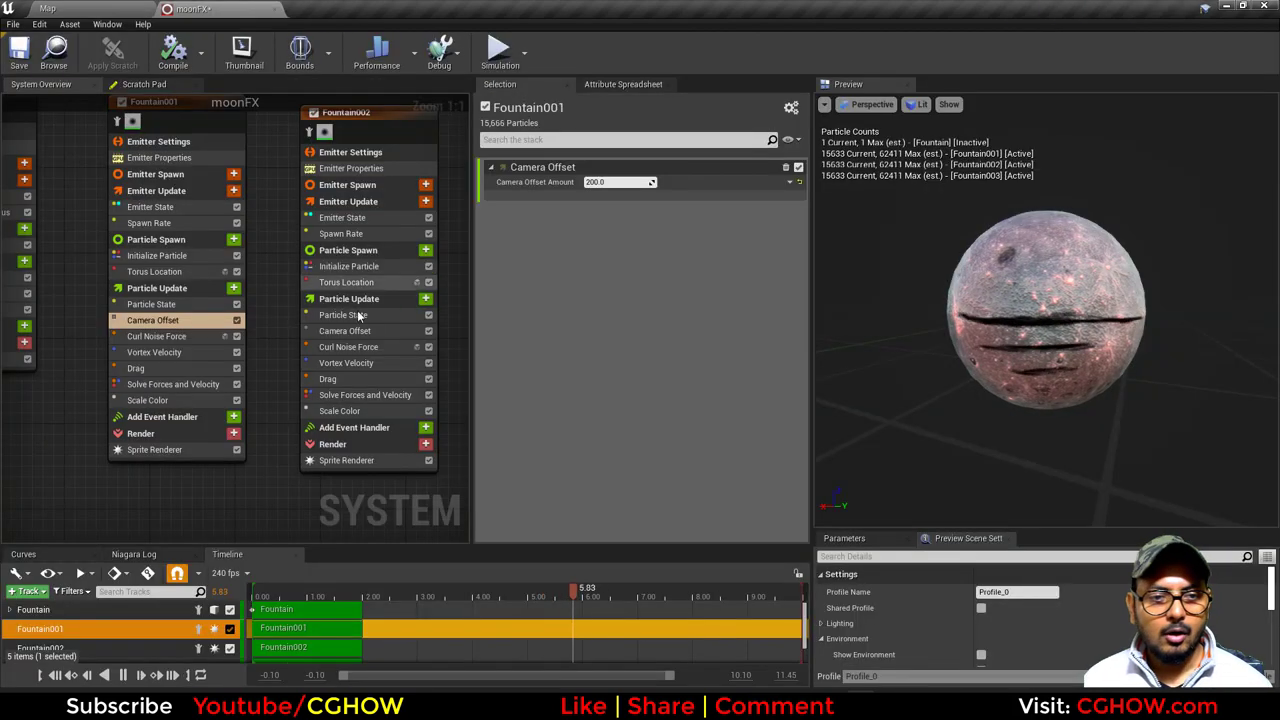
pyautogui.scroll(-4, 236, 314)
# Return to the level, open the dust4 Niagara system from the Dust 4 actor, and examine its preview and spark emitter.
pyautogui.click(48, 8)
pyautogui.scroll(-1, 91, 600)
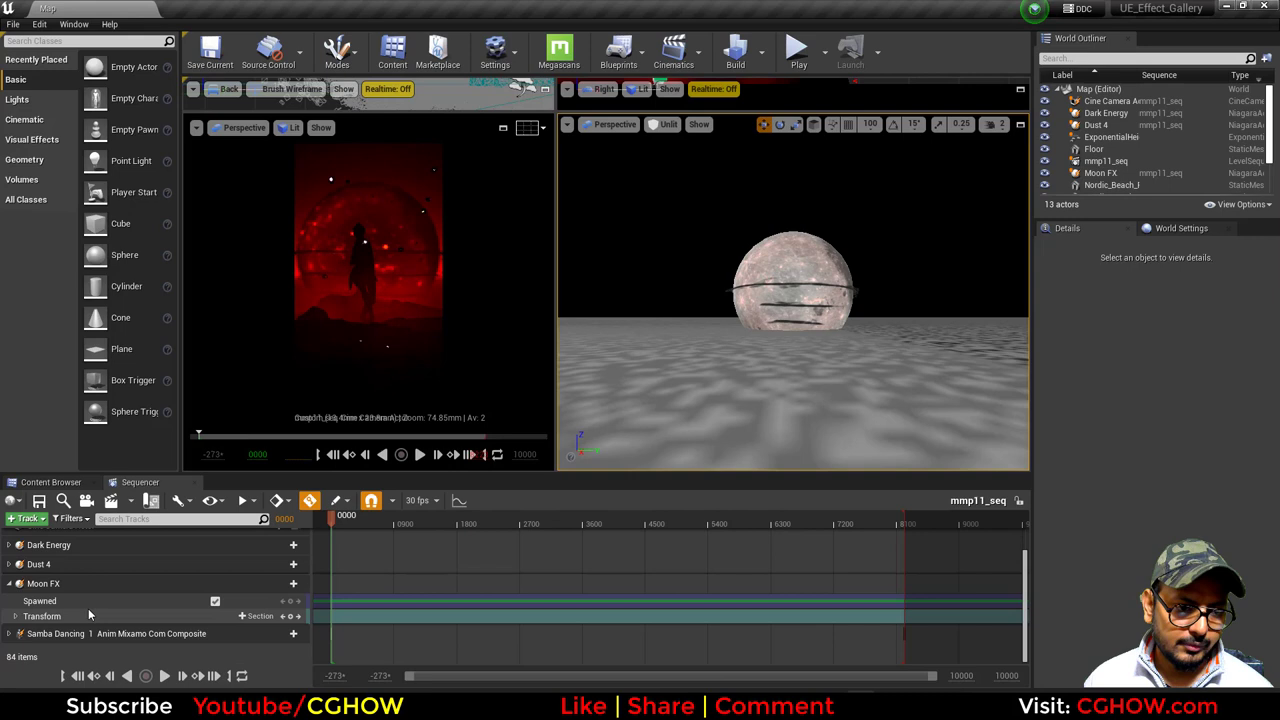
pyautogui.scroll(1, 48, 594)
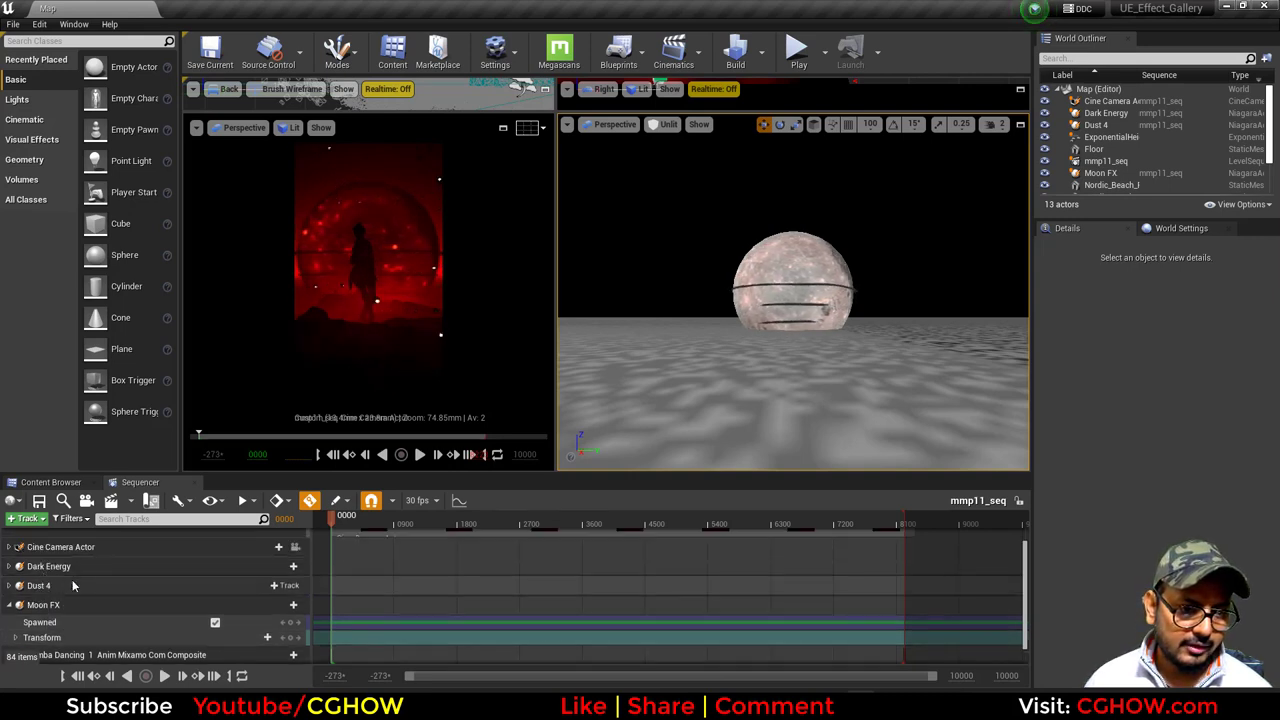
pyautogui.click(55, 587)
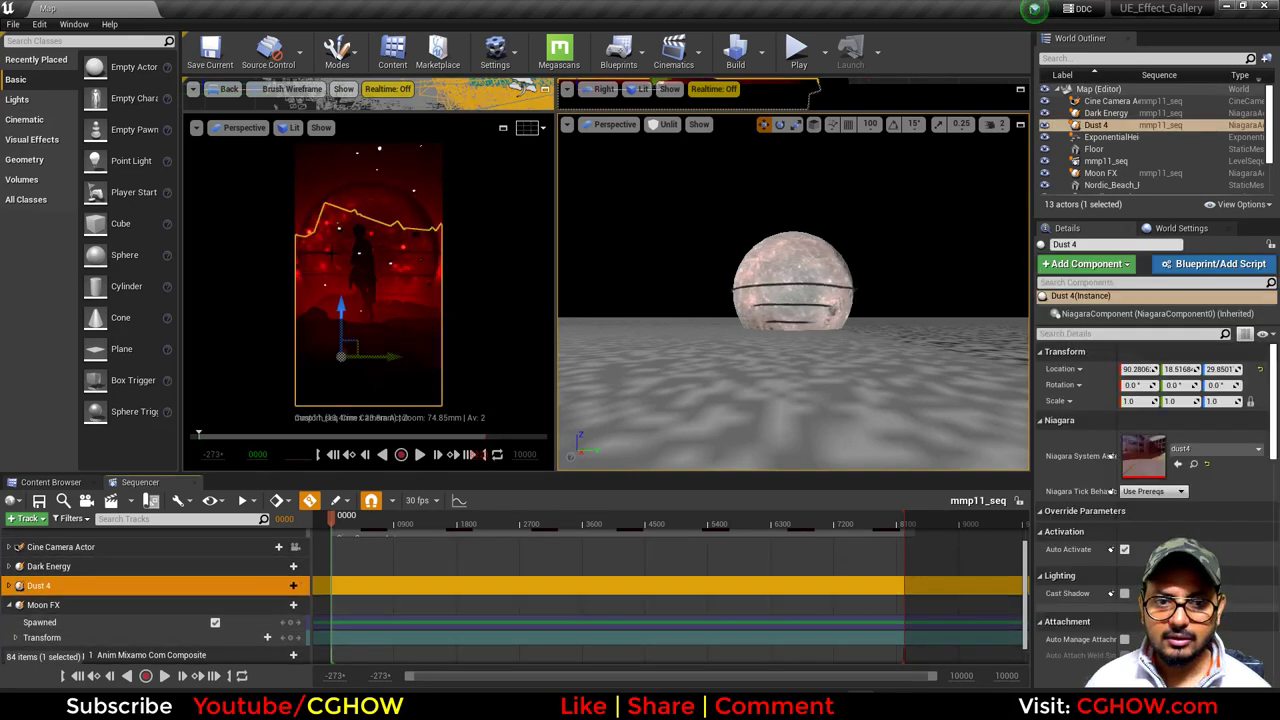
pyautogui.doubleClick(1140, 456)
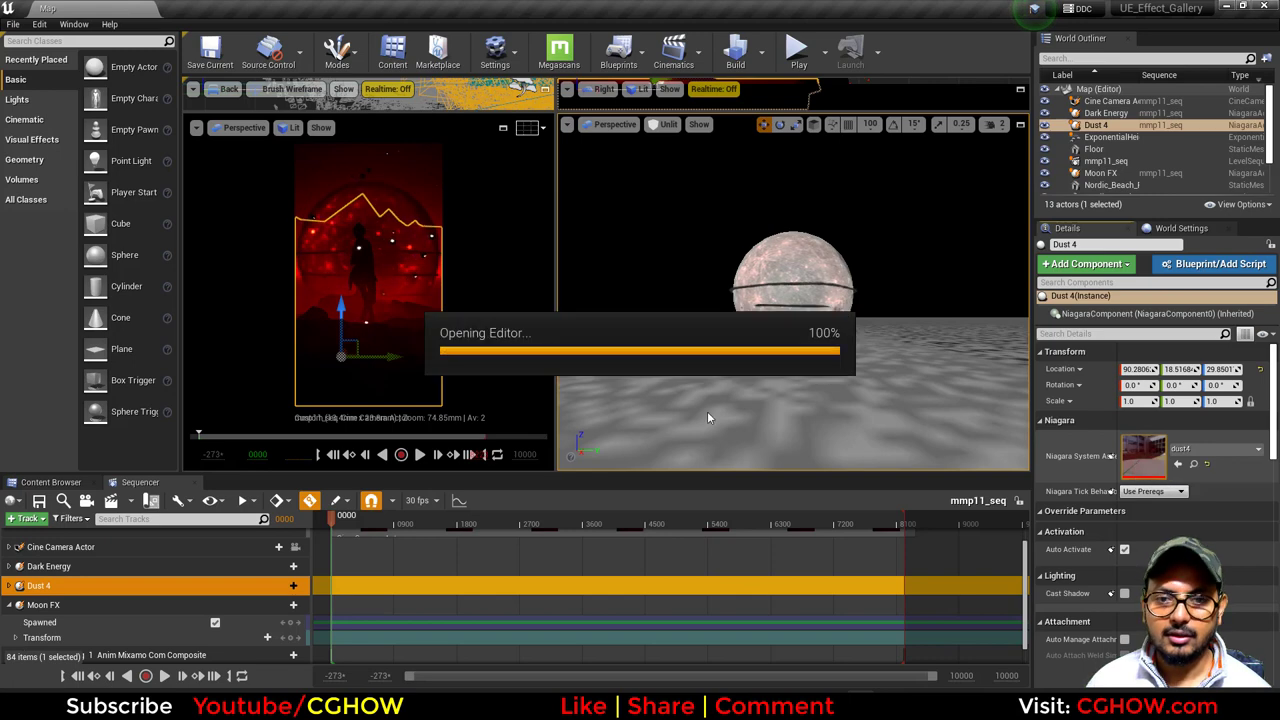
pyautogui.moveTo(1046, 310); pyautogui.dragTo(1110, 370)
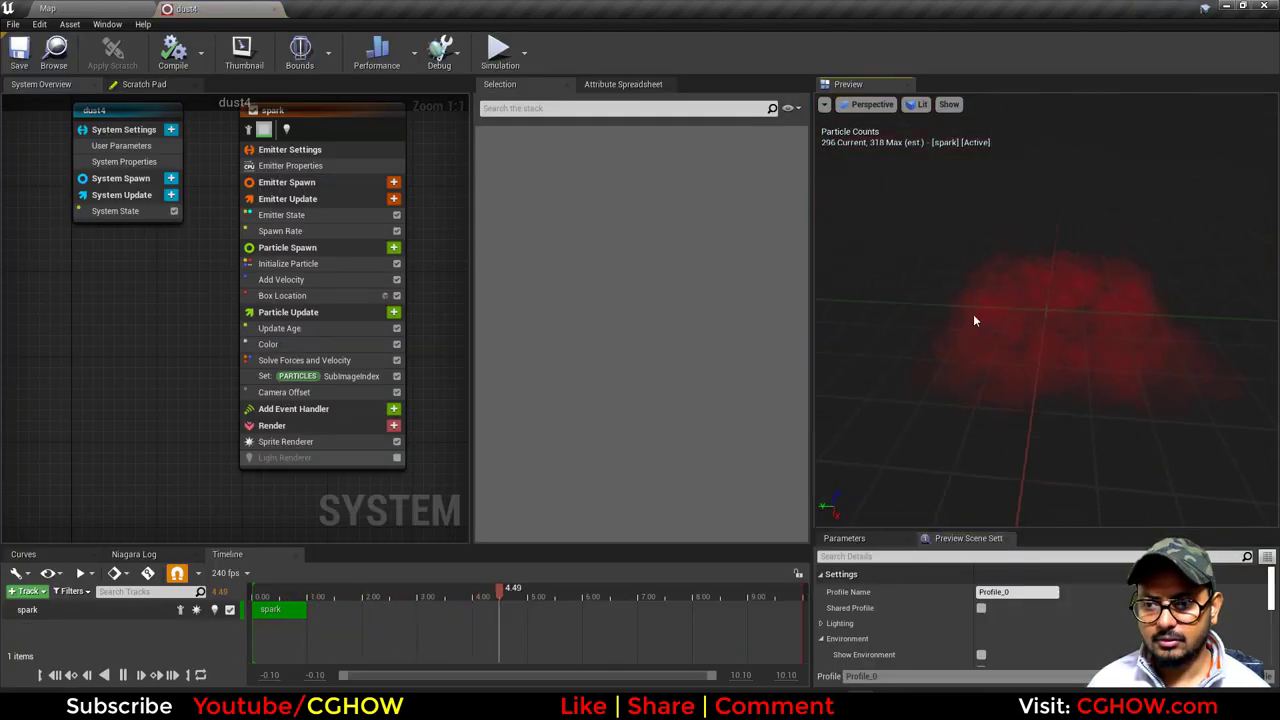
pyautogui.moveTo(974, 320); pyautogui.dragTo(974, 390, button='right')
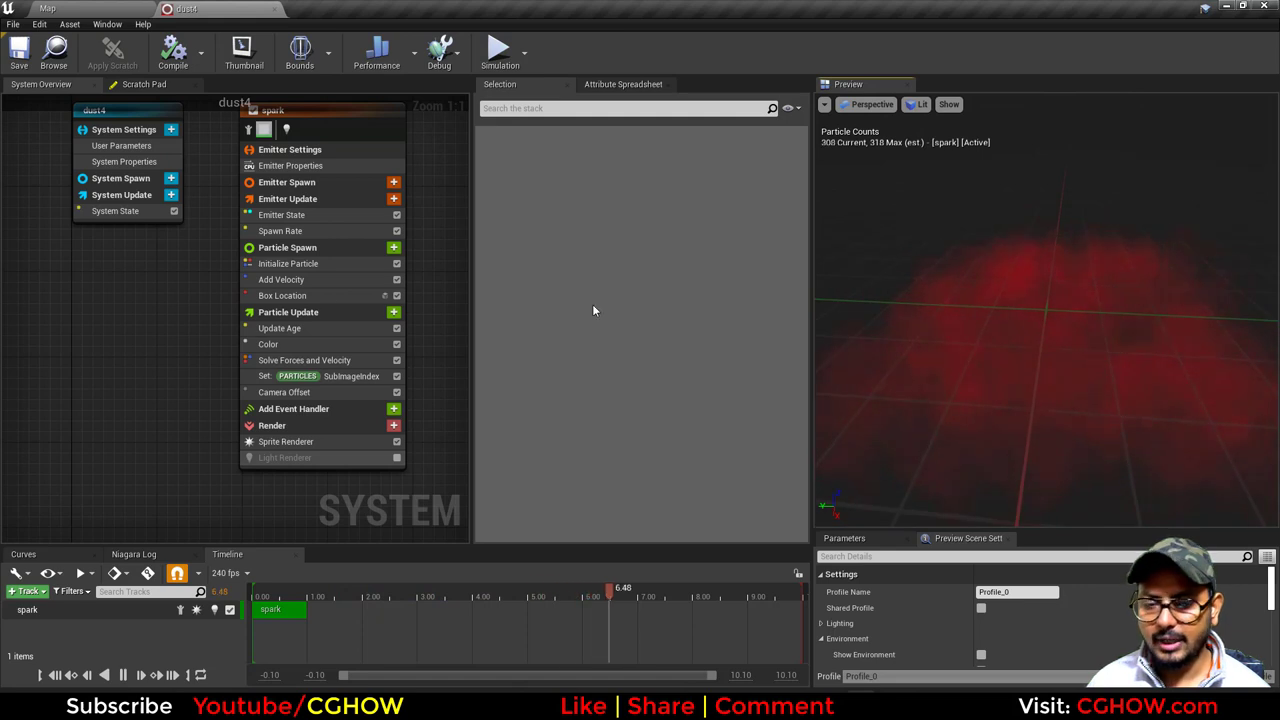
pyautogui.scroll(-1, 113, 300)
pyautogui.moveTo(113, 300); pyautogui.dragTo(134, 335, button='right')
pyautogui.scroll(-2, 134, 338)
pyautogui.scroll(2, 146, 315)
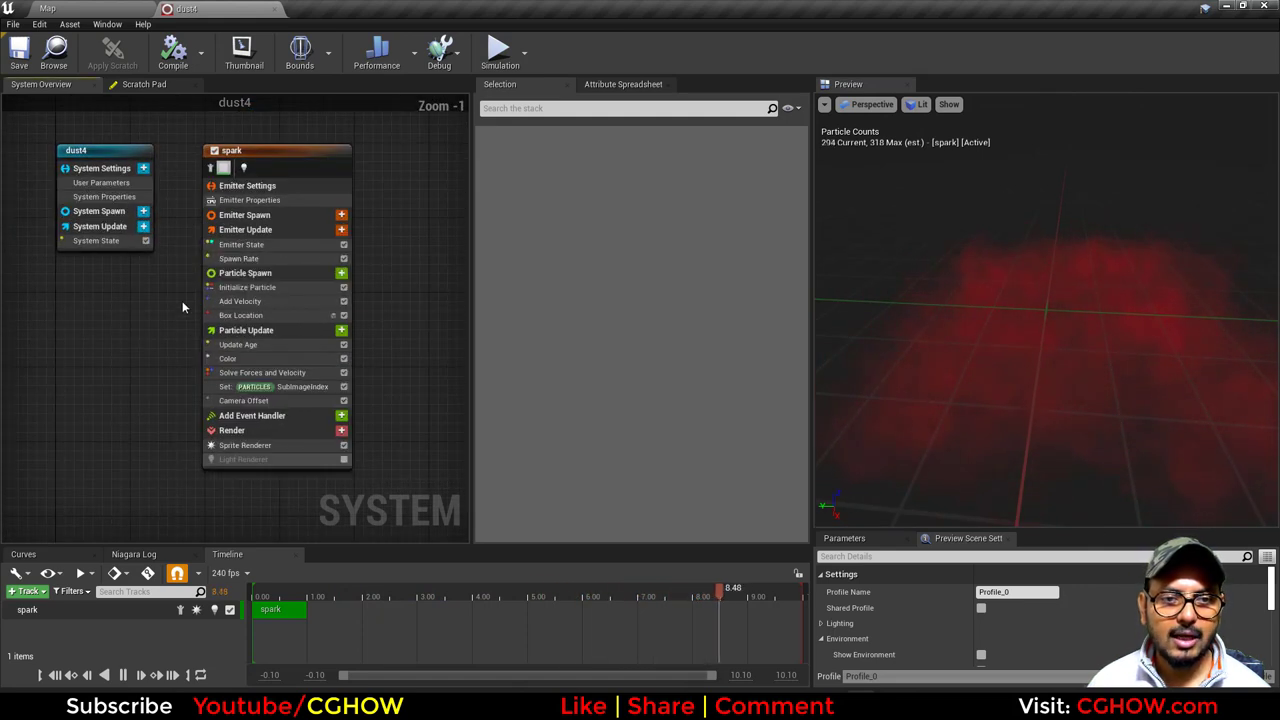
# Inspect the spark emitter's Spawn Rate, Sprite Renderer and Add Velocity settings.
pyautogui.click(258, 258)
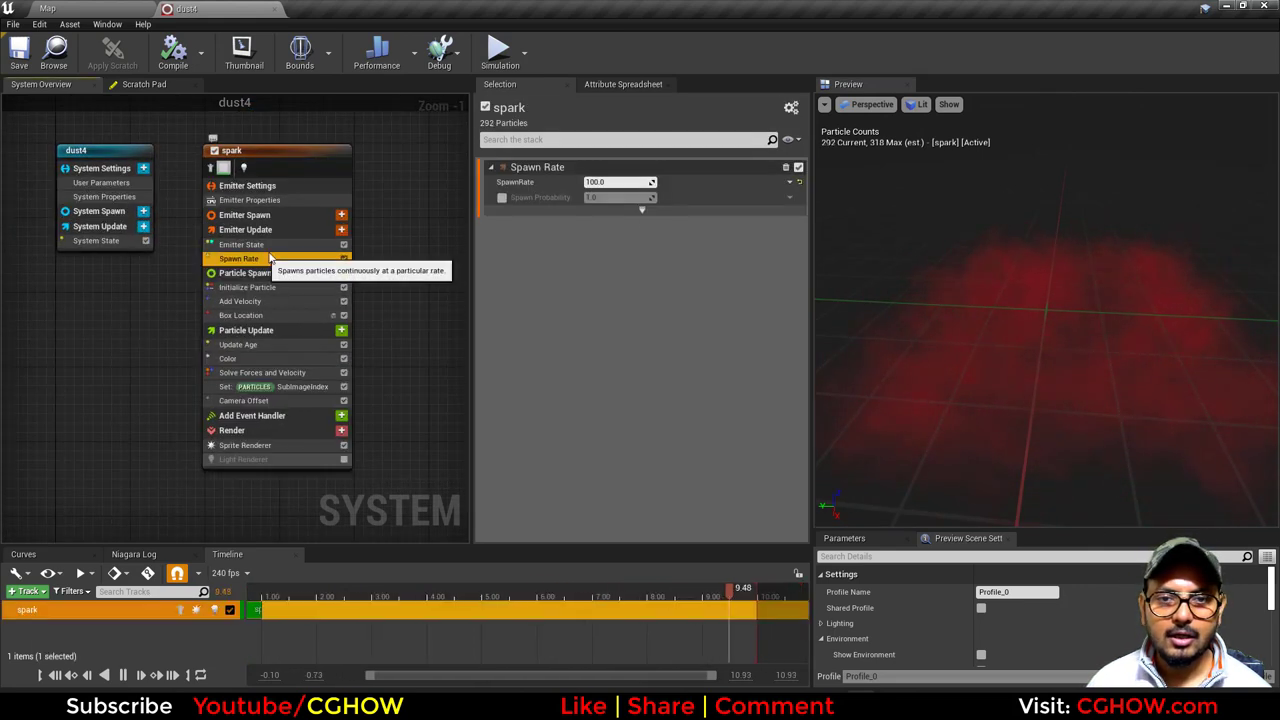
pyautogui.click(248, 445)
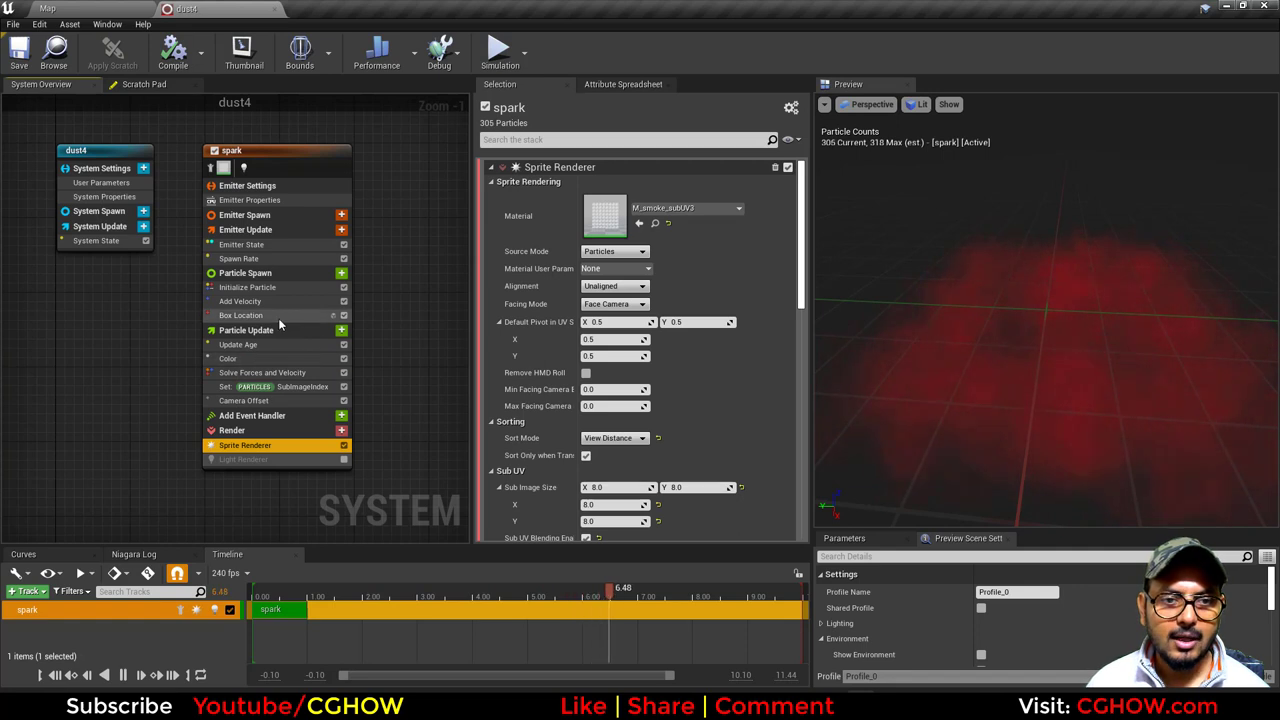
pyautogui.click(245, 301)
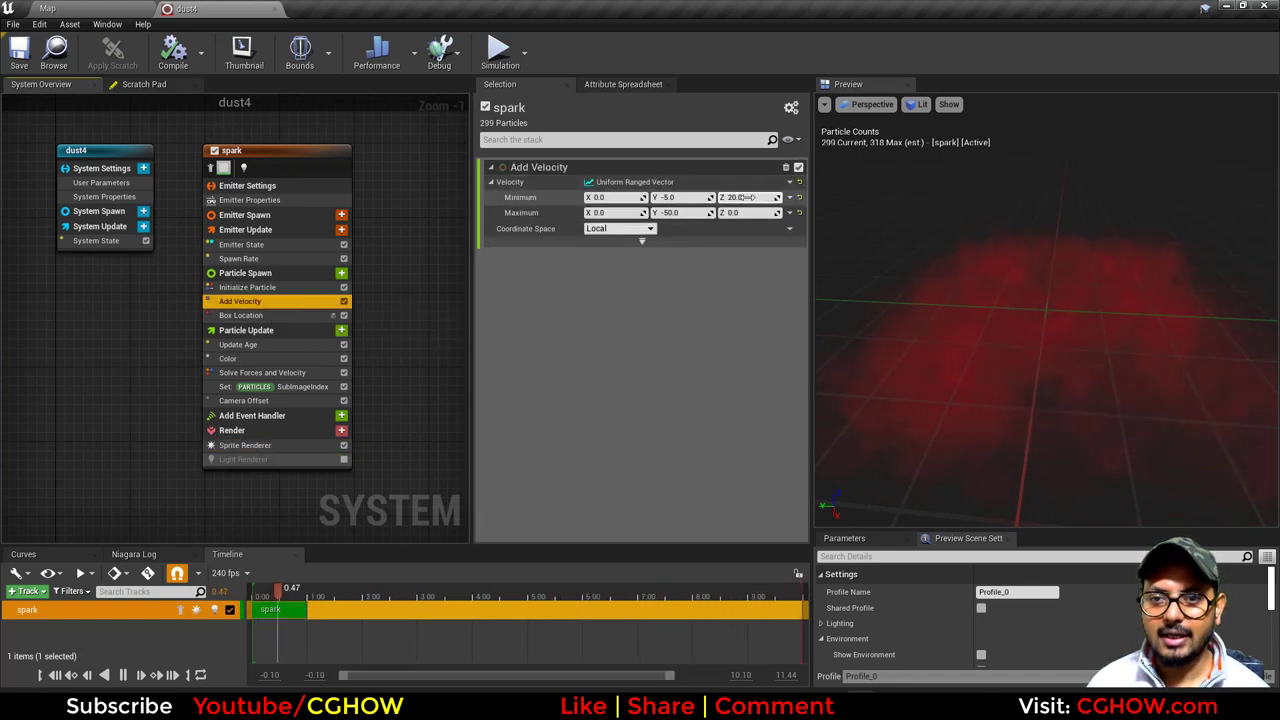
# Examine the spark emitter's spawn area with Box Location debug drawing, and inspect the module's box size.
pyautogui.click(333, 315)
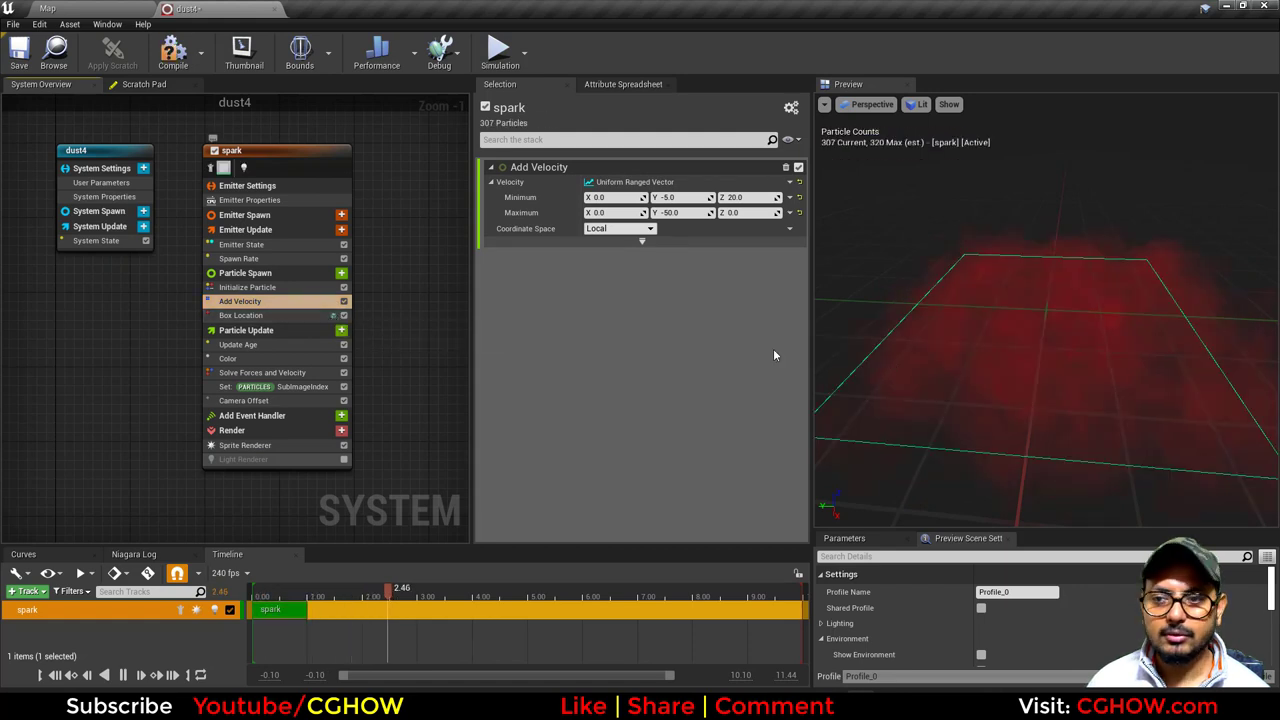
pyautogui.moveTo(1104, 466); pyautogui.dragTo(1104, 450)
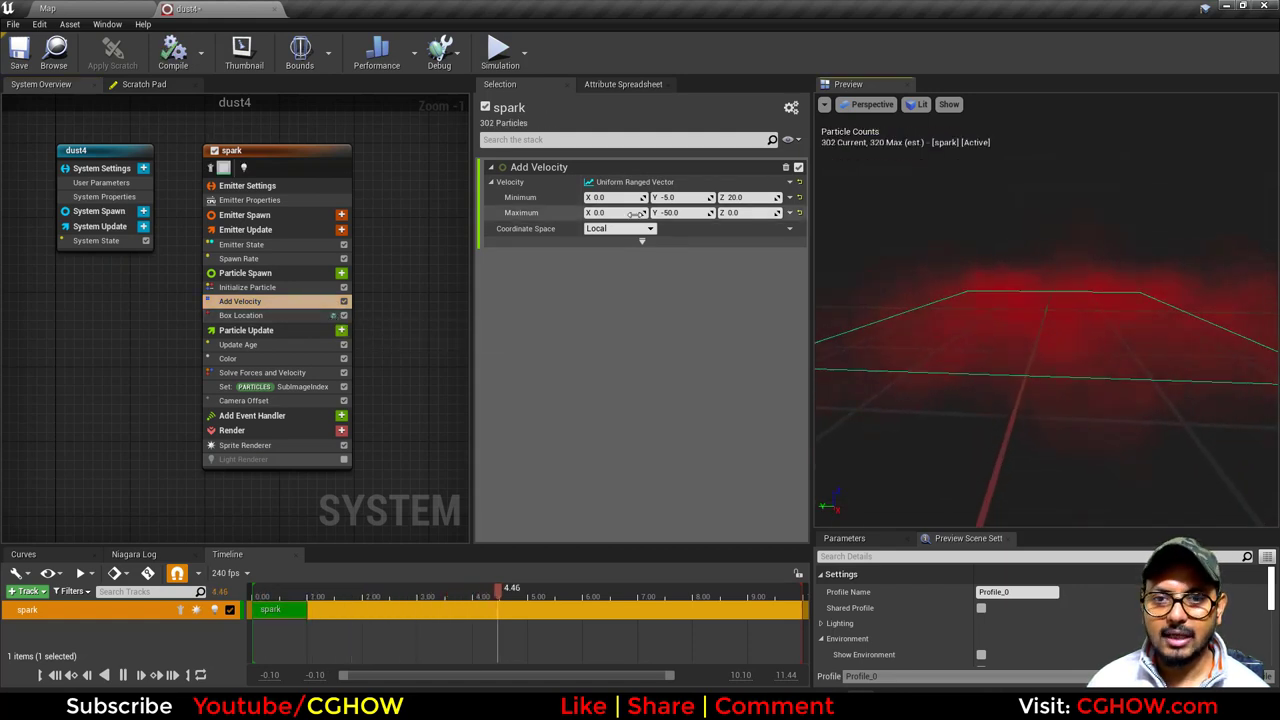
pyautogui.click(222, 317)
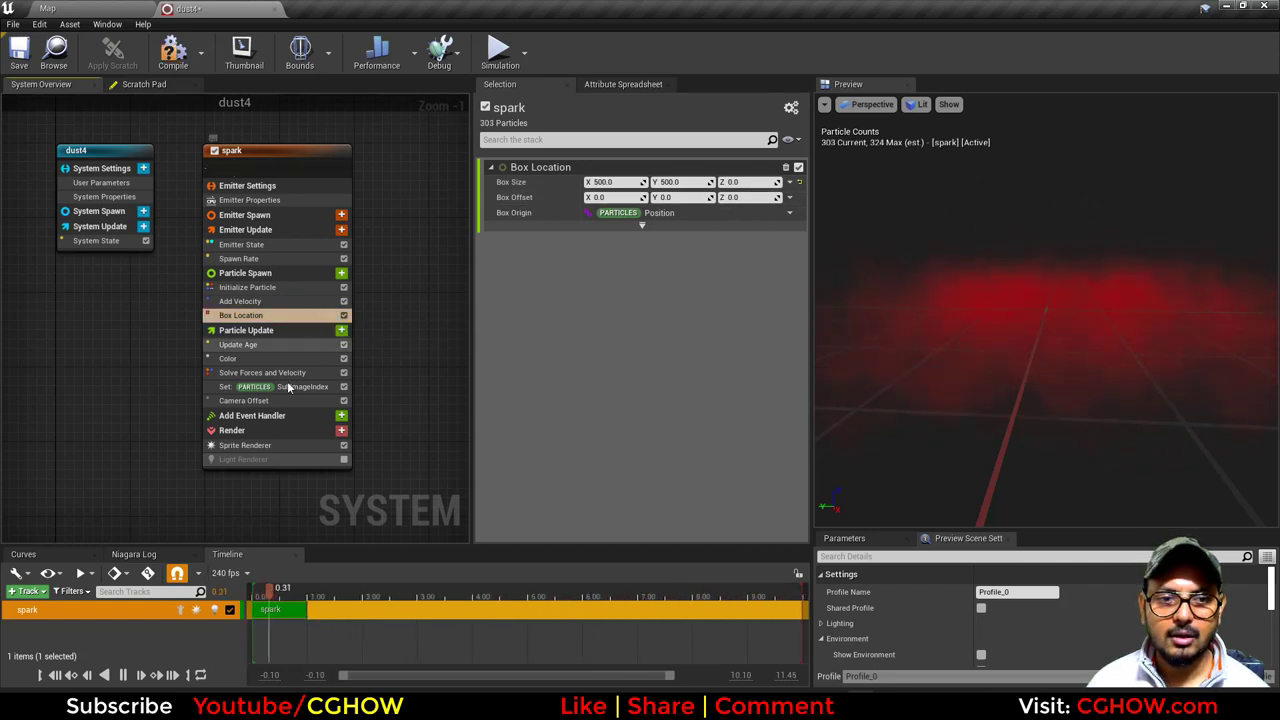
# Inspect the spark emitter's Color gradient, SubImageIndex curve and Camera Offset, and examine the dust in the preview.
pyautogui.click(240, 358)
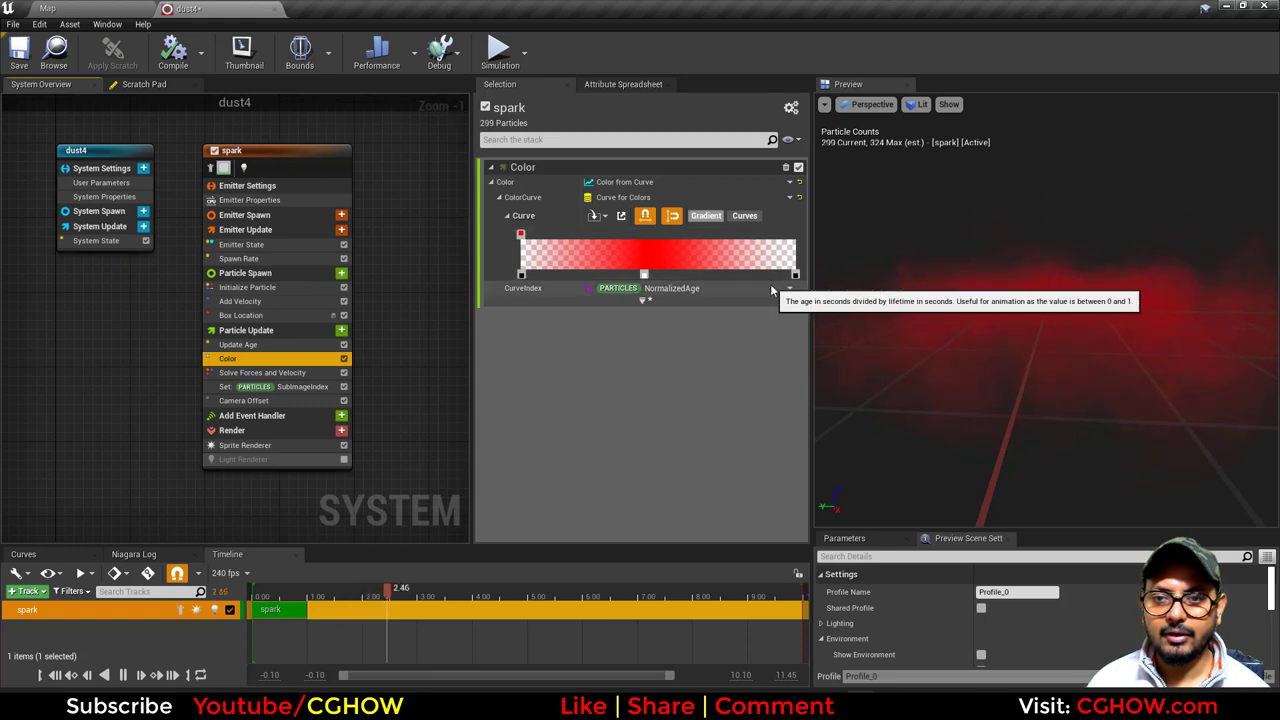
pyautogui.click(281, 388)
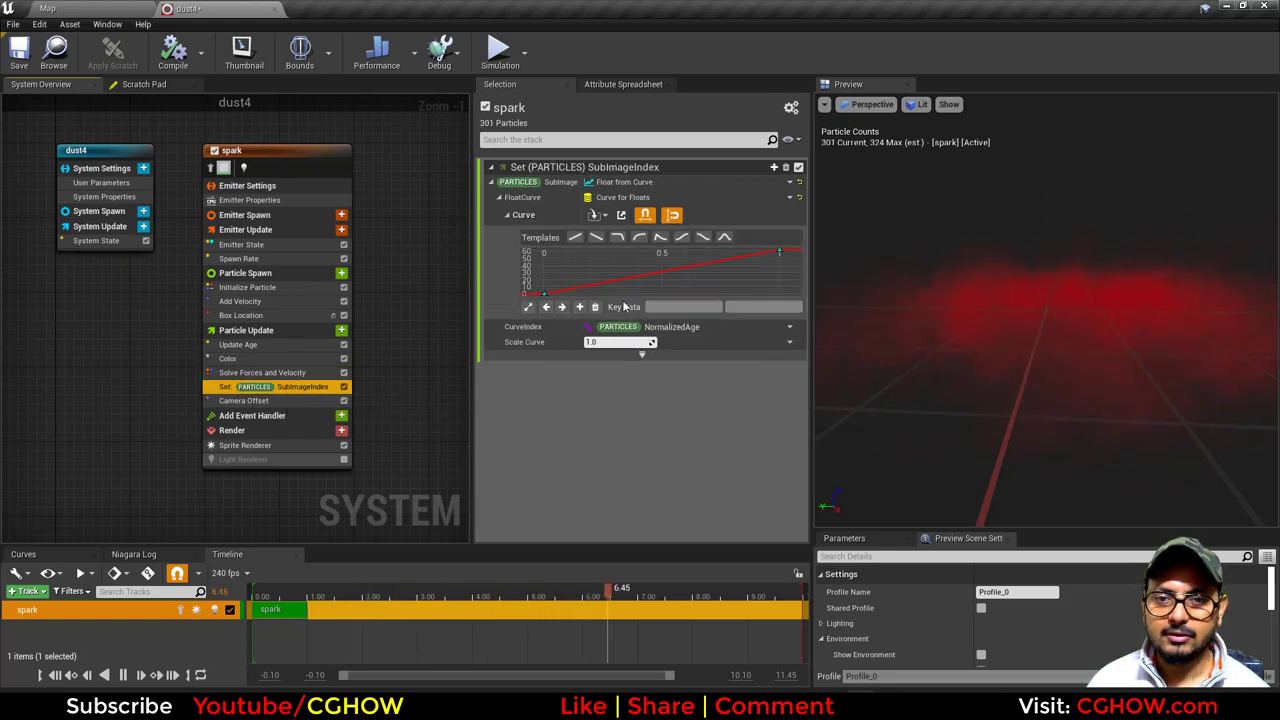
pyautogui.click(300, 400)
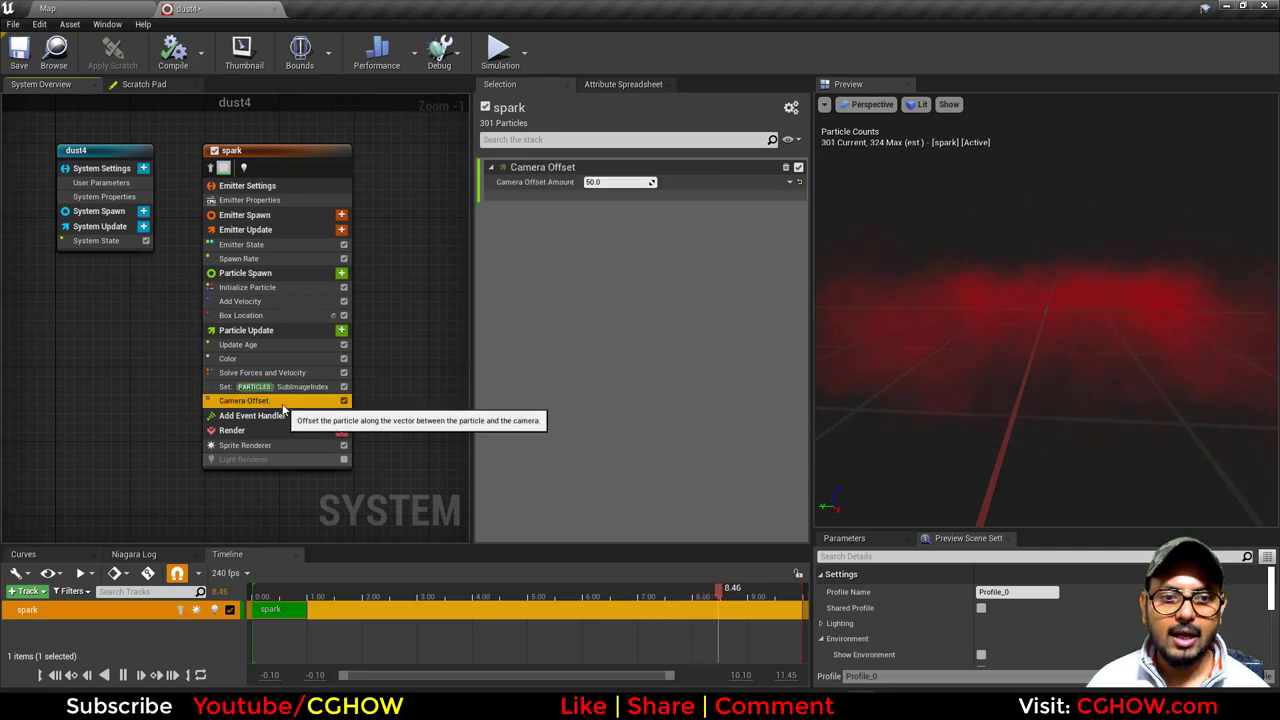
pyautogui.moveTo(954, 332); pyautogui.dragTo(1010, 385)
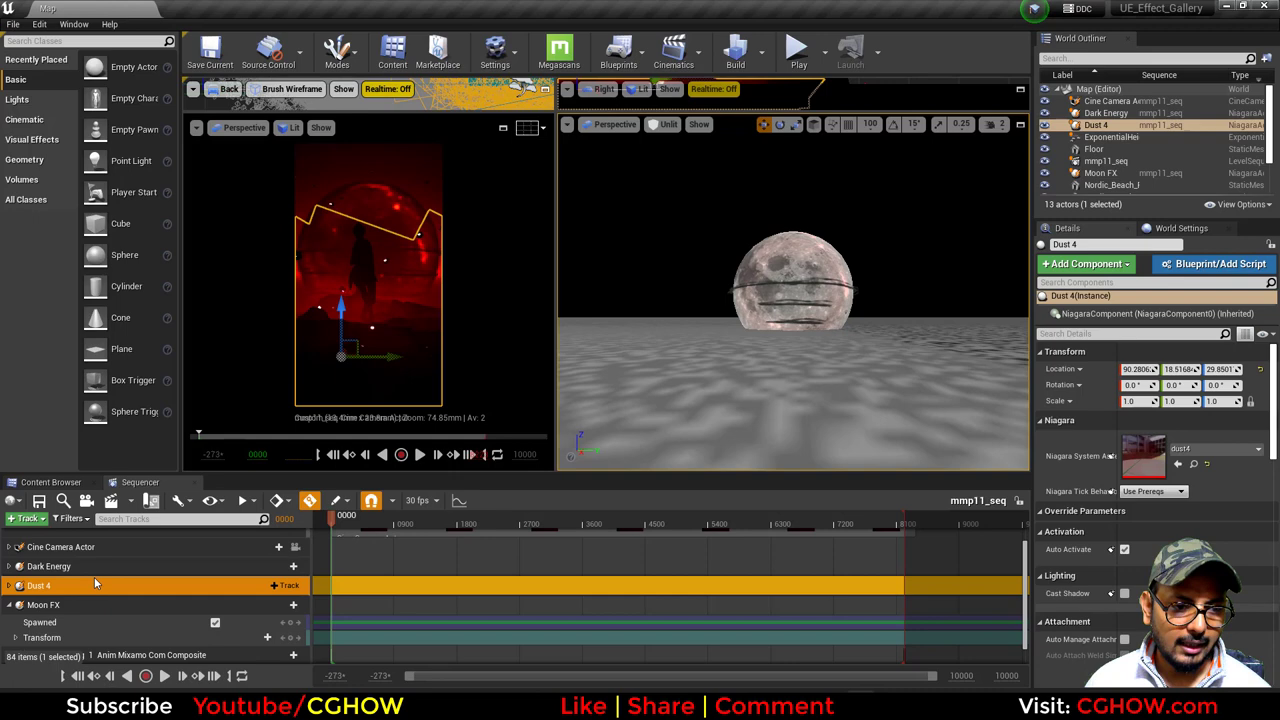
# Open the dark_energy Niagara system from the Dark Energy actor and examine its three emitters.
pyautogui.click(95, 575)
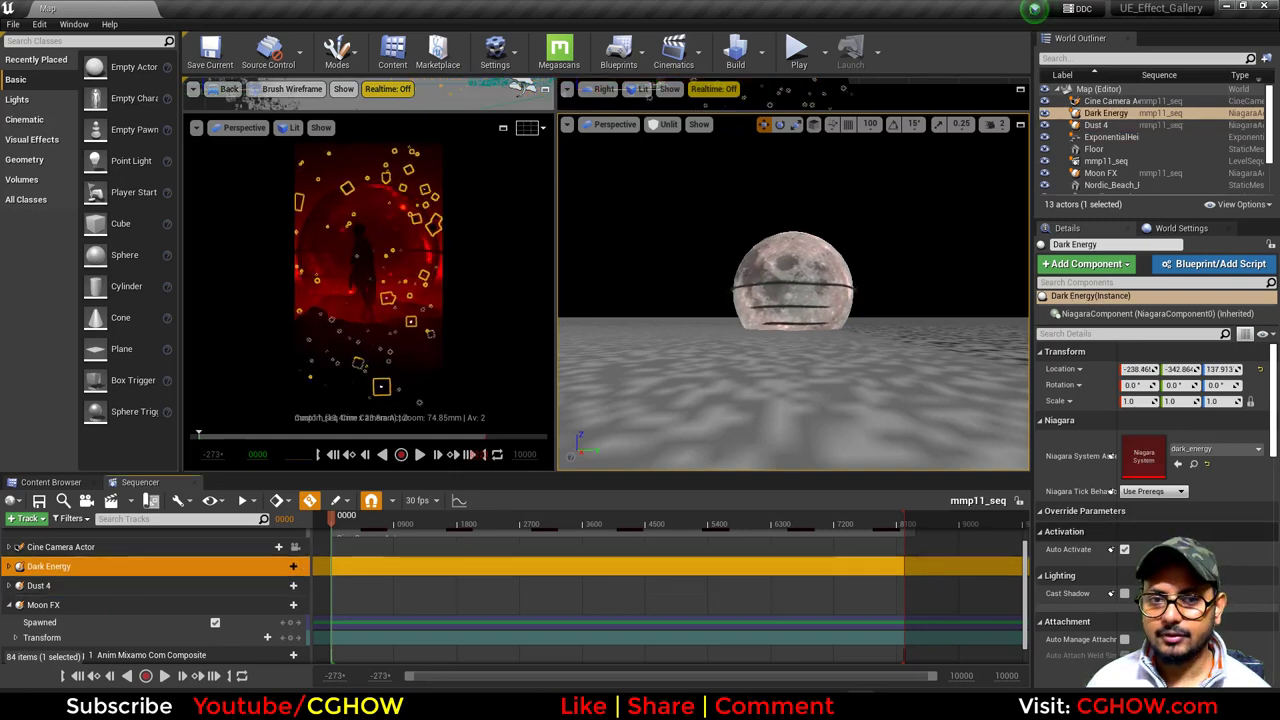
pyautogui.doubleClick(1150, 478)
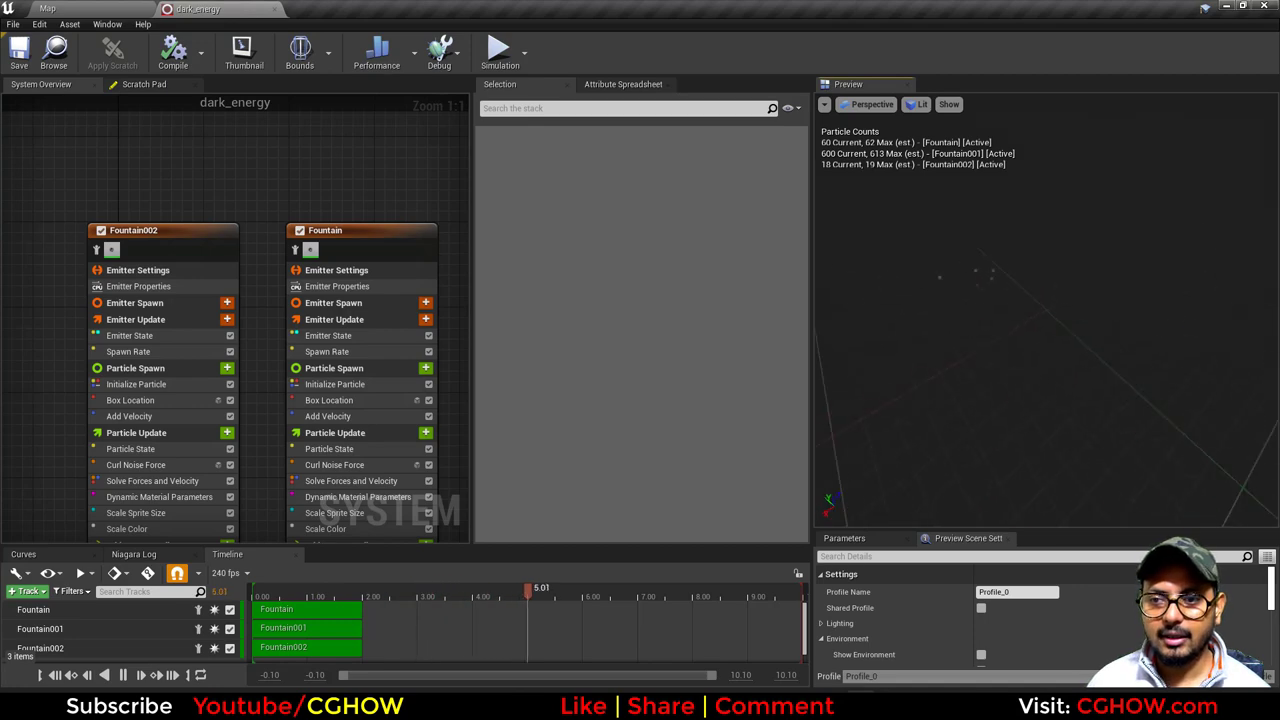
pyautogui.scroll(-3, 172, 173)
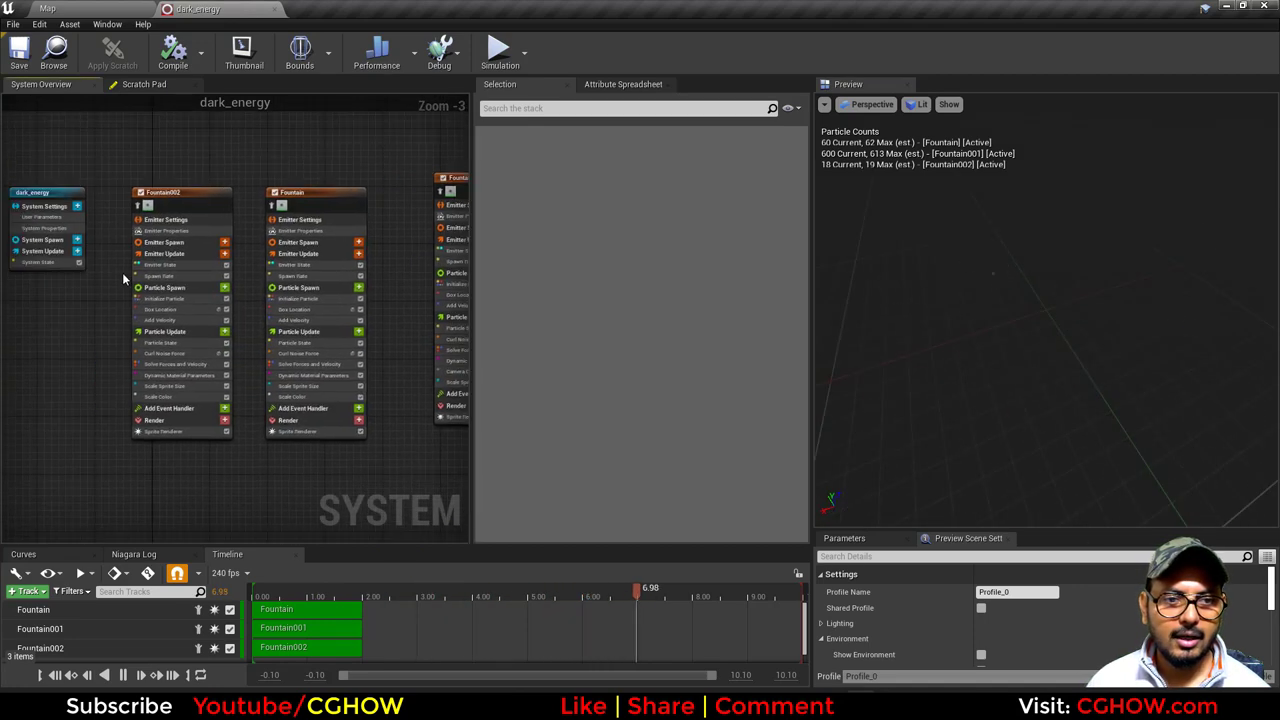
# Enable debug drawing for the Box Location modules of Fountain002, Fountain and Fountain001, and examine the boxes in the preview.
pyautogui.click(352, 309)
pyautogui.moveTo(451, 316); pyautogui.dragTo(368, 313, button='right')
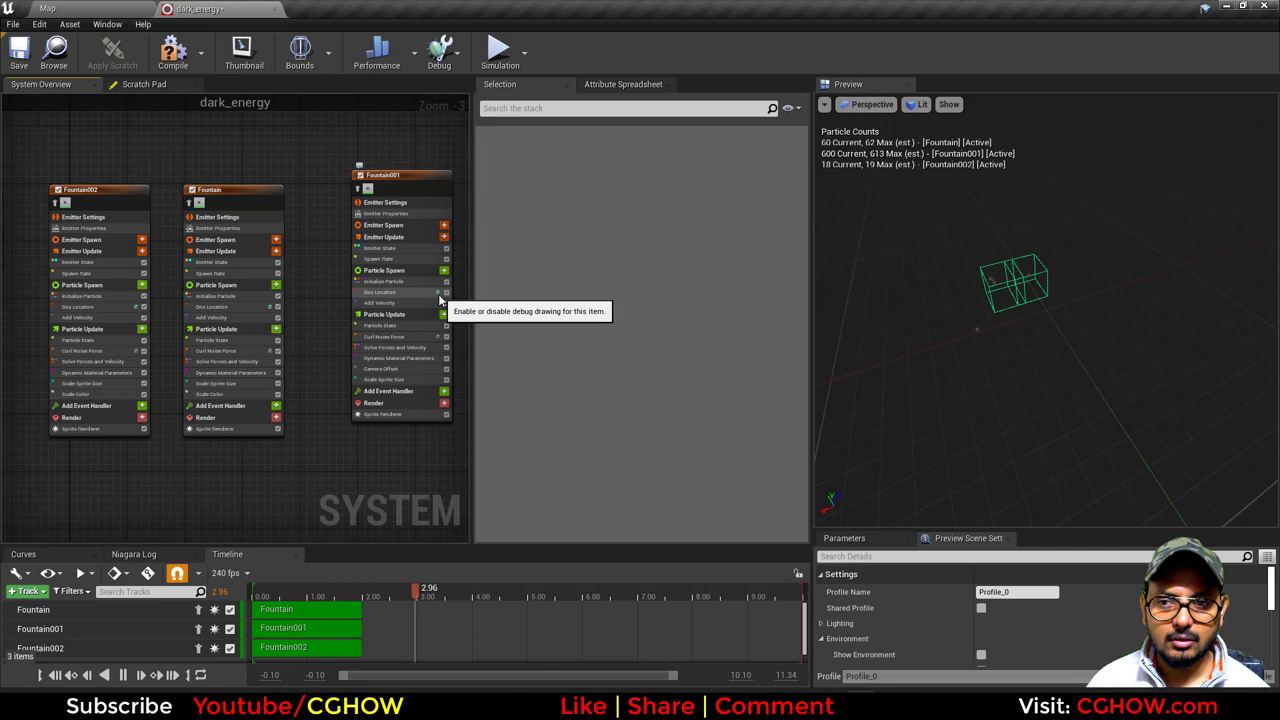
pyautogui.moveTo(989, 356); pyautogui.dragTo(890, 350)
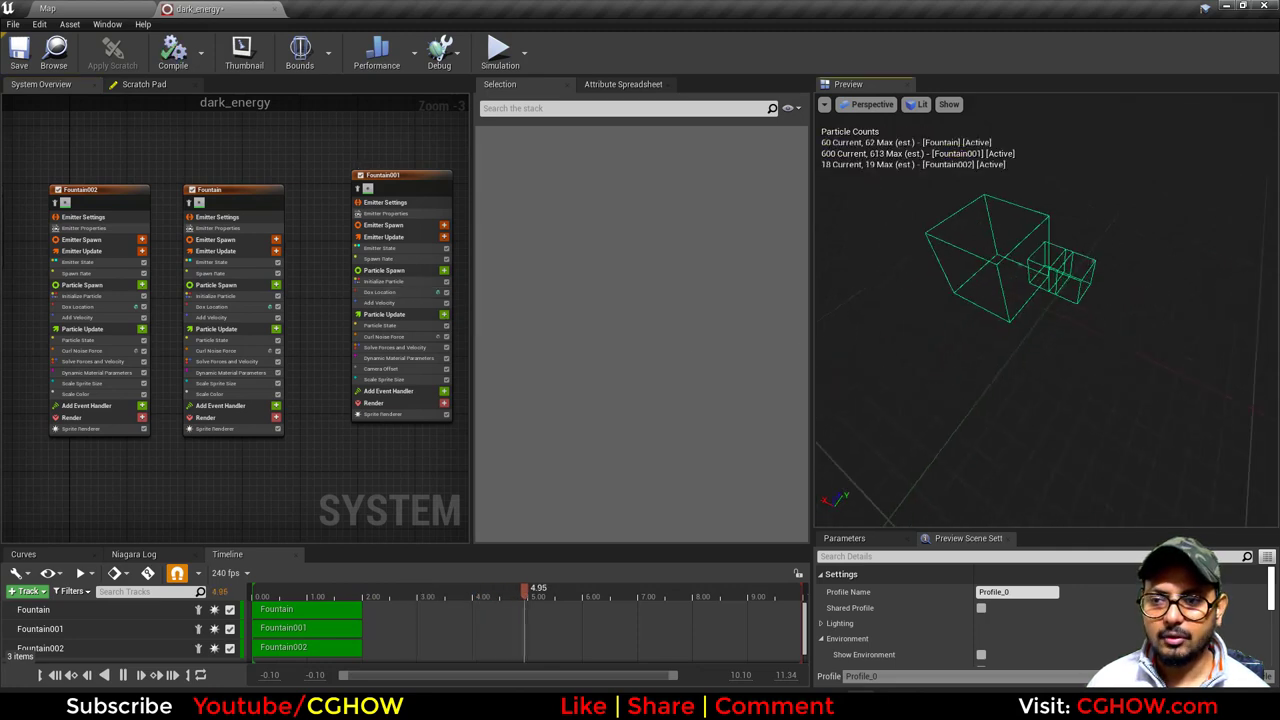
# Frame the Dark Energy actor in the level and select the Cine Camera Actor to examine the spawn boxes around the camera.
pyautogui.click(107, 7)
pyautogui.press('f')
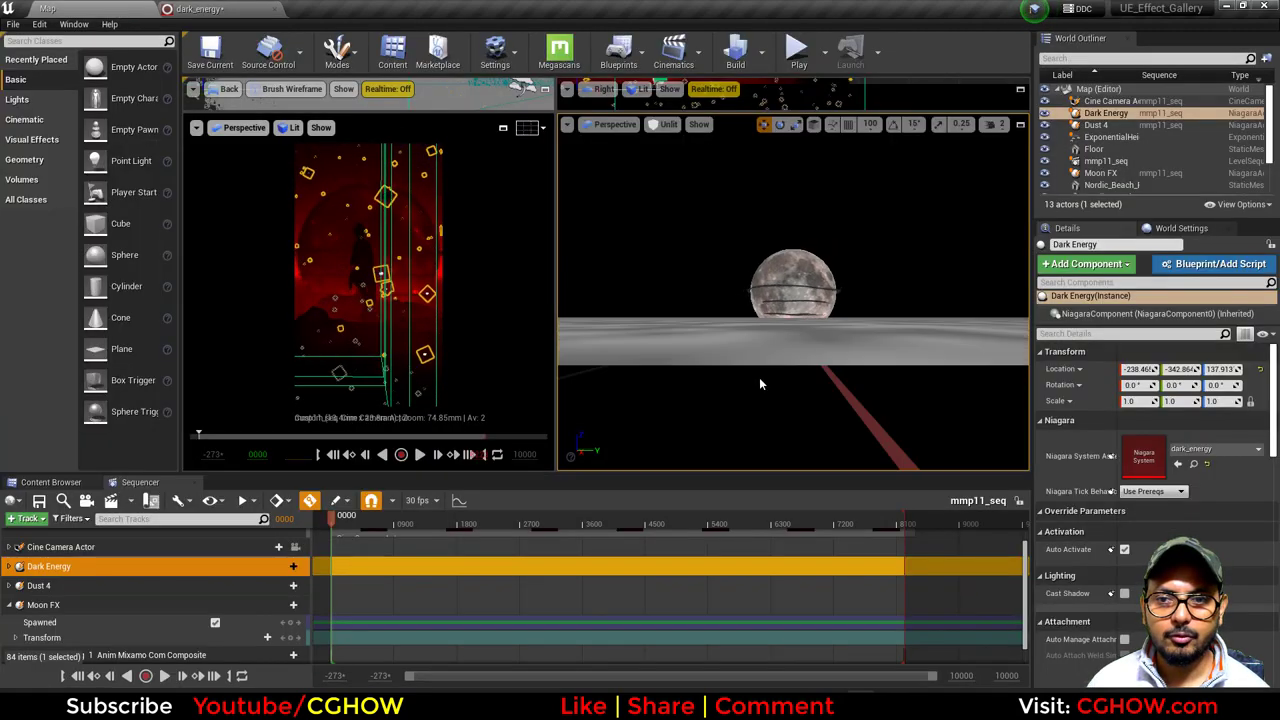
pyautogui.keyDown('alt'); pyautogui.moveTo(766, 341); pyautogui.dragTo(841, 360); pyautogui.keyUp('alt')
pyautogui.keyDown('alt'); pyautogui.moveTo(840, 360); pyautogui.dragTo(709, 416, button='right'); pyautogui.keyUp('alt')
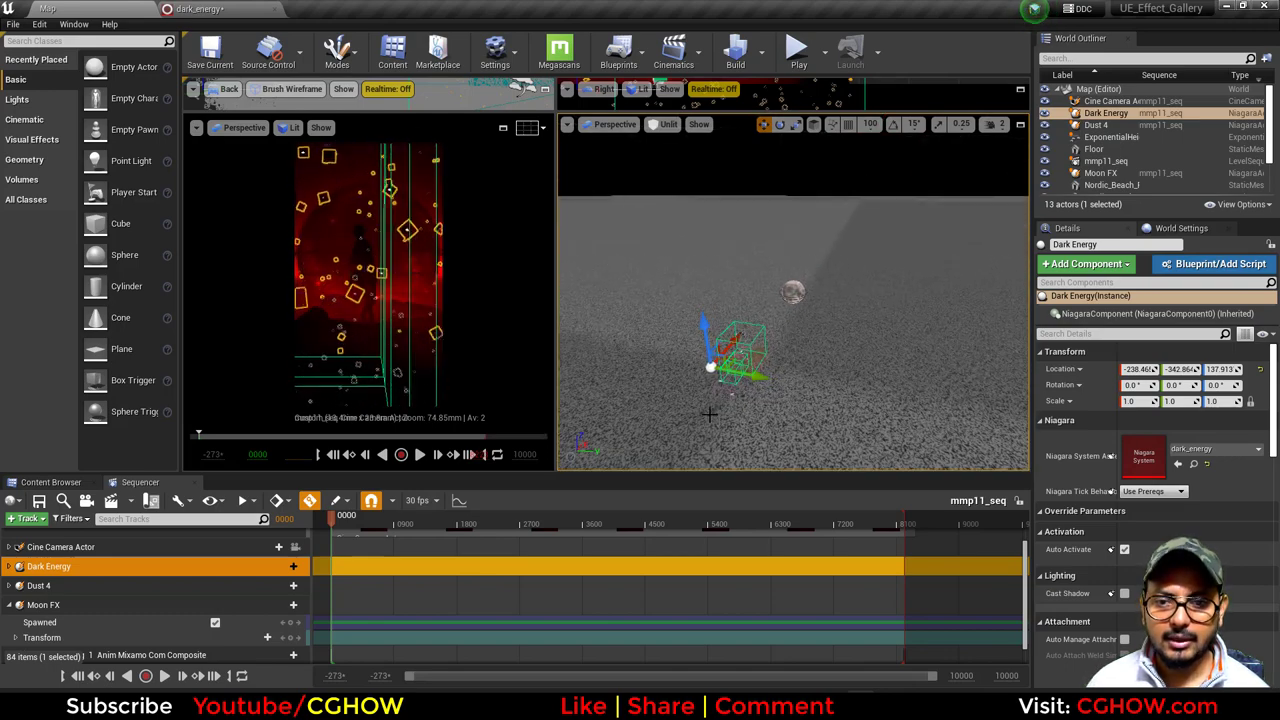
pyautogui.click(710, 414)
pyautogui.click(704, 427)
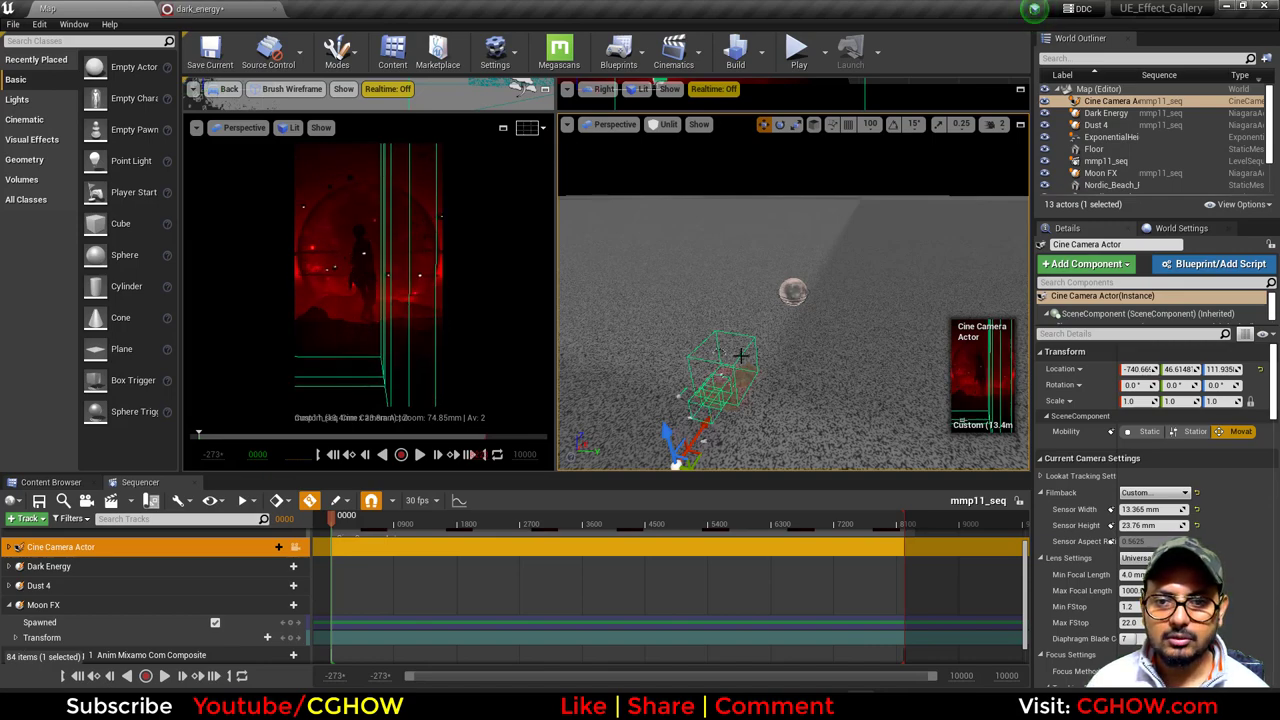
# Return to the dark_energy system and disable debug drawing for the Box Location modules of all three emitters.
pyautogui.moveTo(745, 396)
pyautogui.keyDown('alt'); pyautogui.mouseDown()
pyautogui.moveTo(871, 366)
pyautogui.moveTo(745, 396)
pyautogui.mouseUp(); pyautogui.keyUp('alt')
pyautogui.click(240, 8)
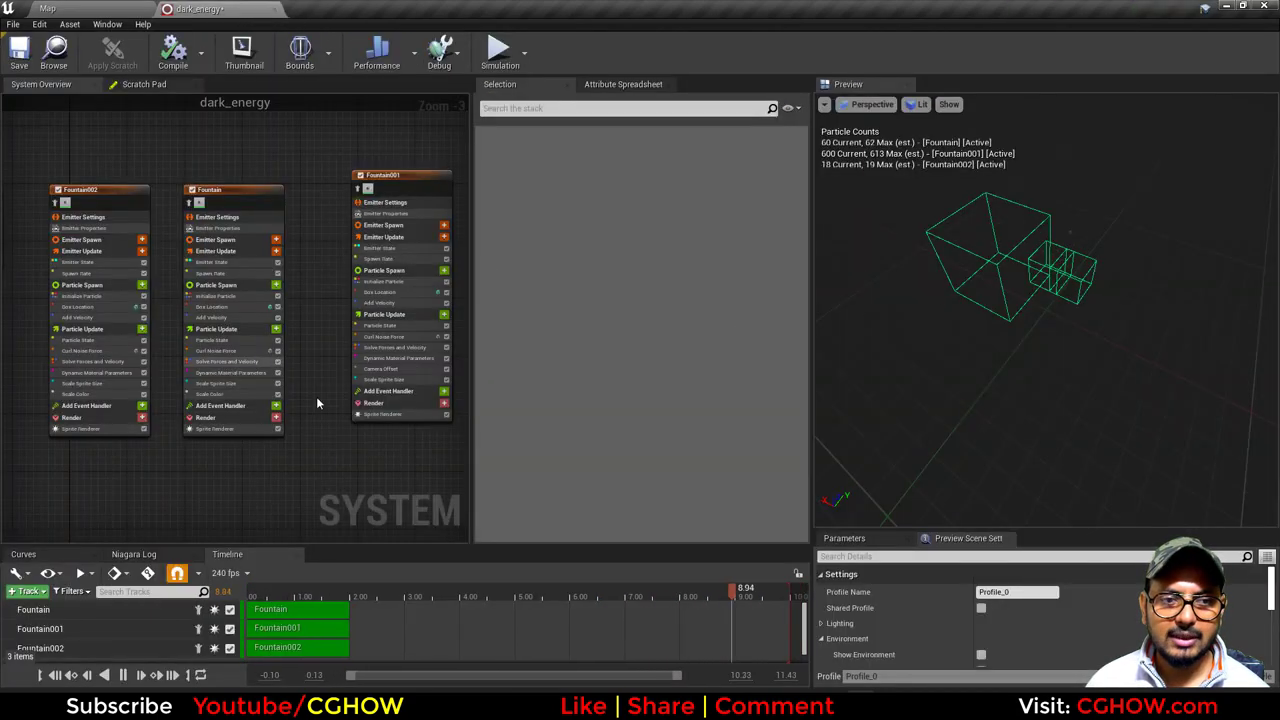
pyautogui.moveTo(212, 472); pyautogui.dragTo(270, 467, button='right')
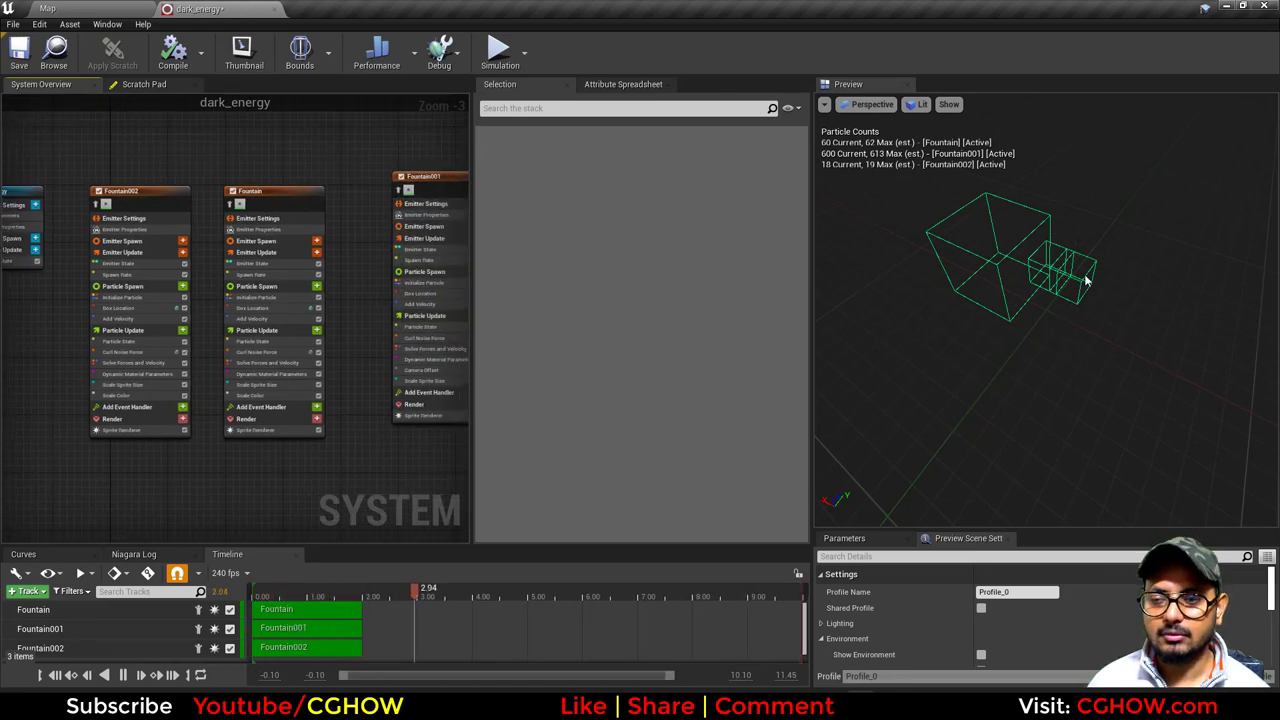
pyautogui.scroll(2, 375, 320)
pyautogui.scroll(-1, 376, 319)
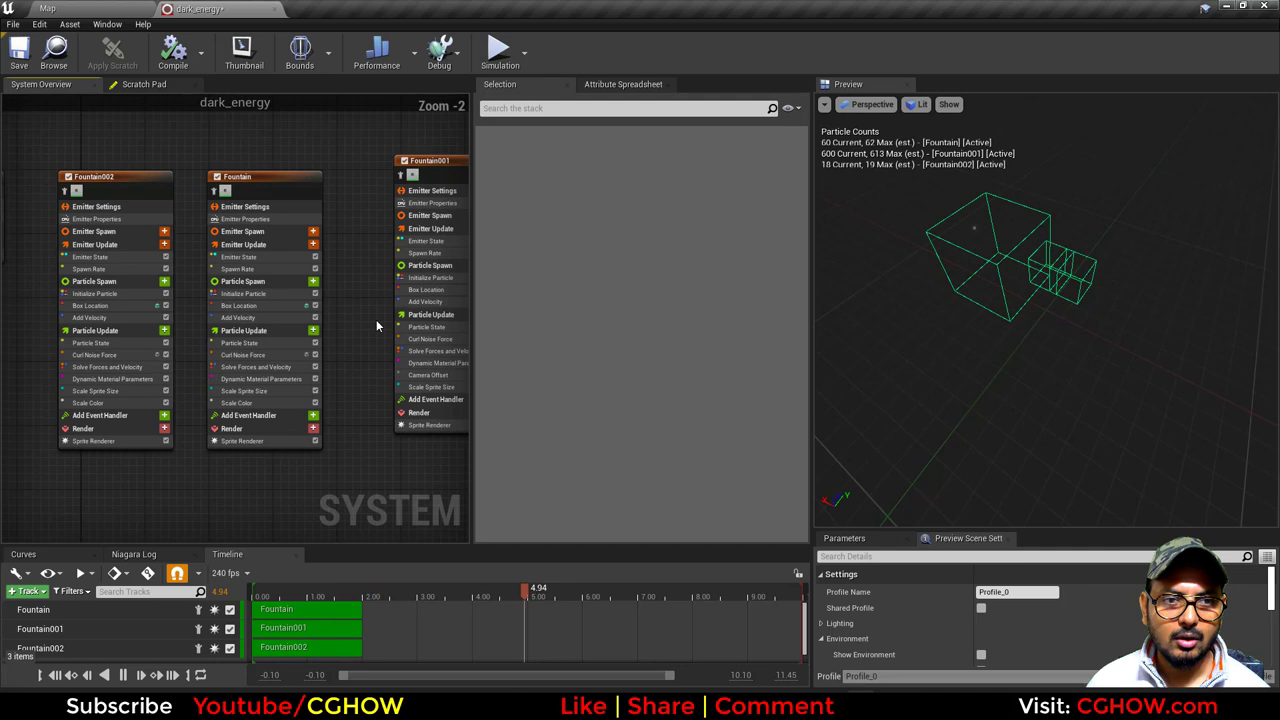
pyautogui.moveTo(465, 301); pyautogui.dragTo(380, 305, button='right')
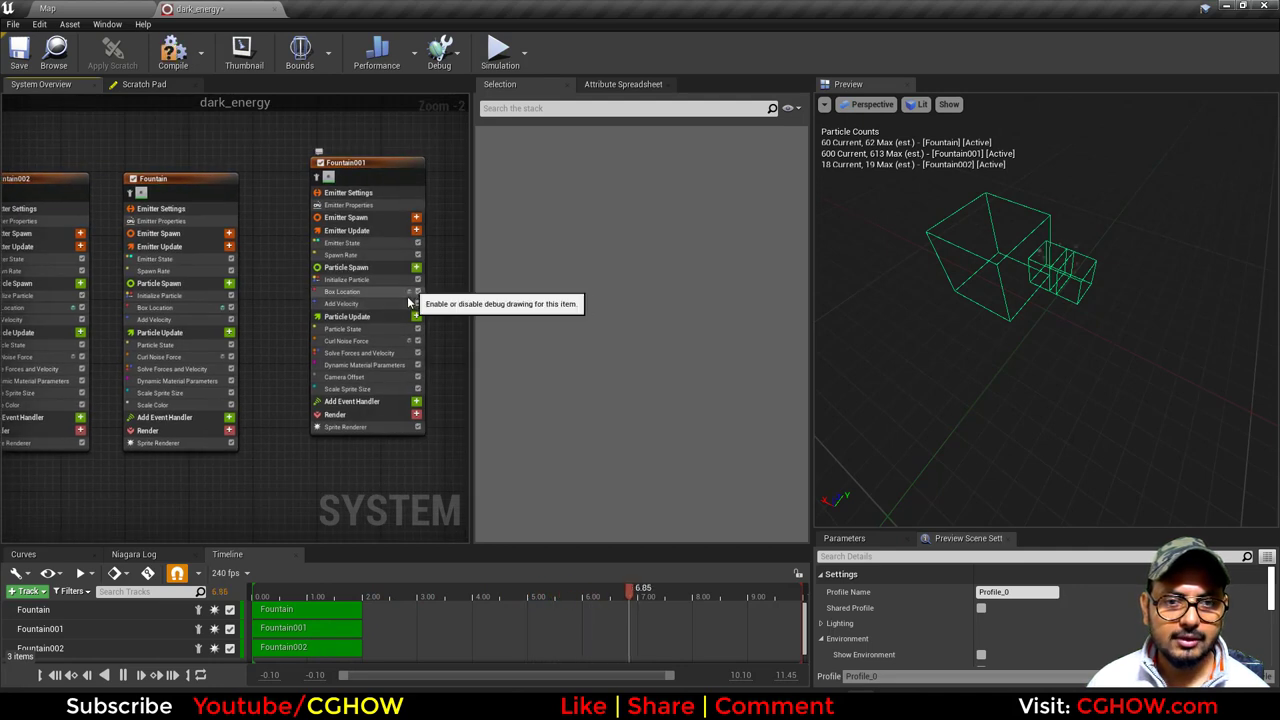
pyautogui.click(409, 298)
pyautogui.moveTo(131, 500); pyautogui.dragTo(284, 478, button='right')
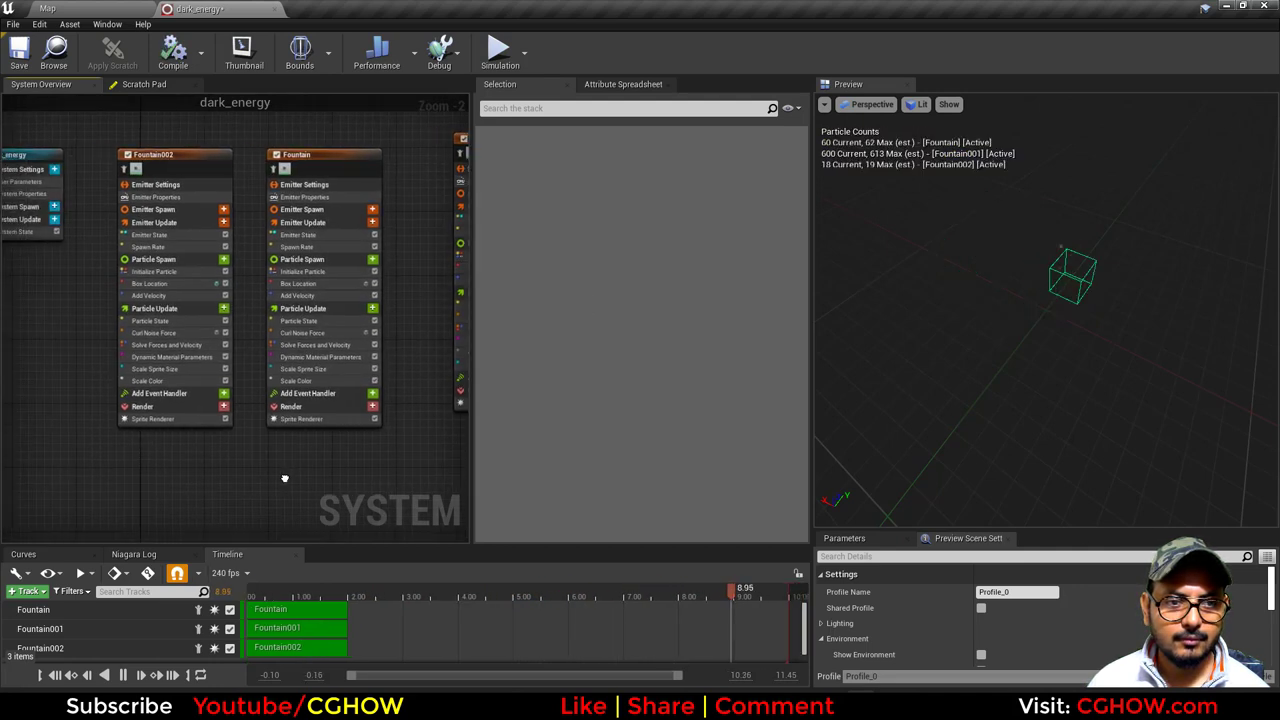
pyautogui.click(217, 283)
pyautogui.scroll(2, 117, 207)
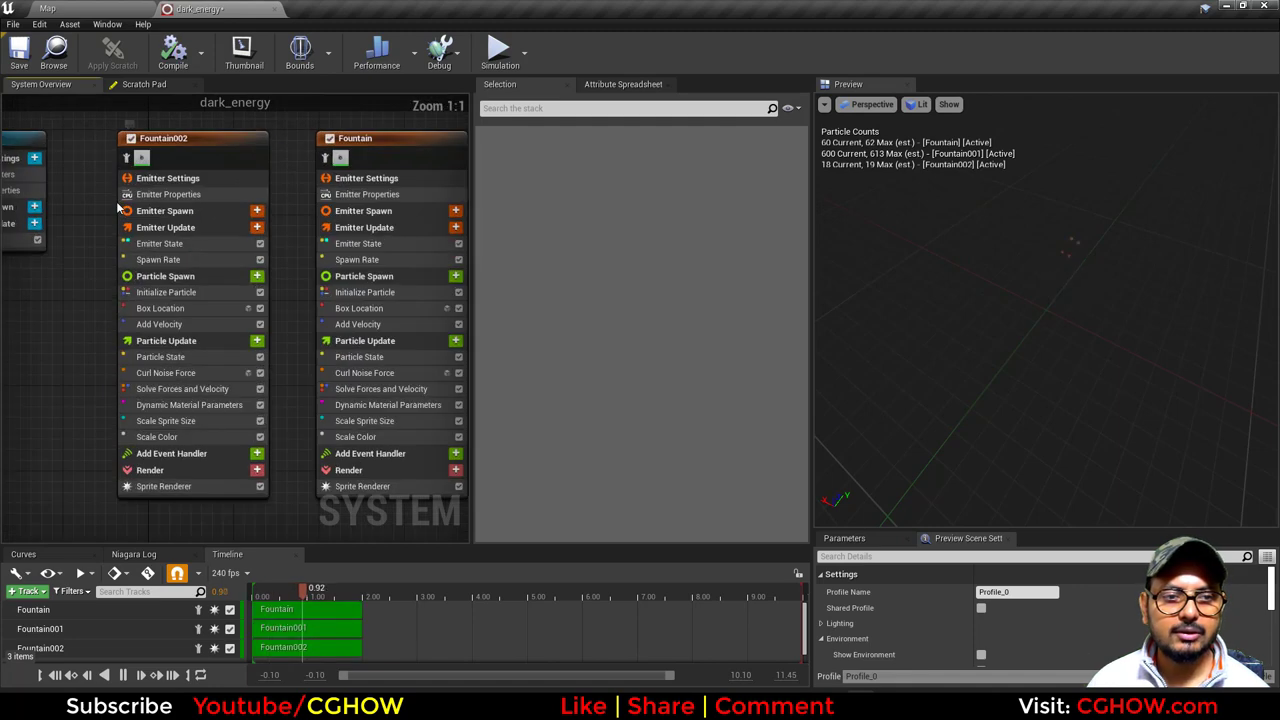
# Compare the Box Location size and offset settings of Fountain002, Fountain and Fountain001, including Fountain002's advanced options.
pyautogui.moveTo(74, 317); pyautogui.dragTo(60, 281, button='right')
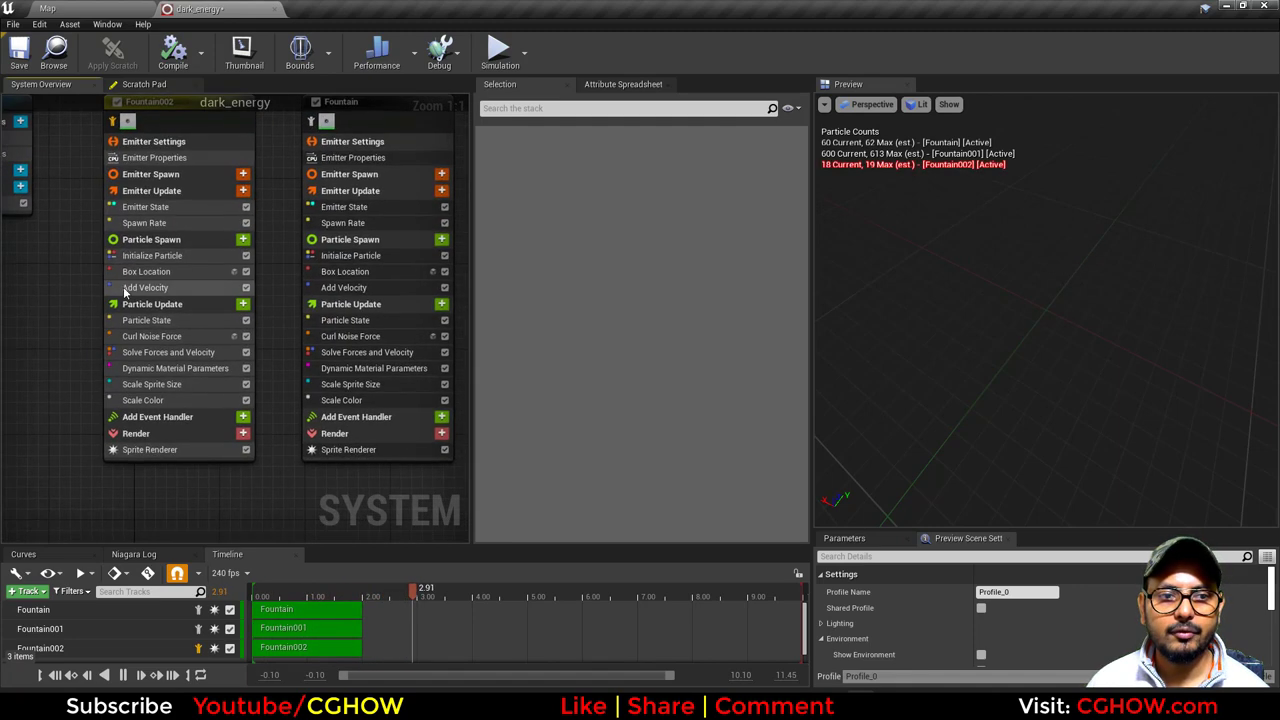
pyautogui.click(153, 272)
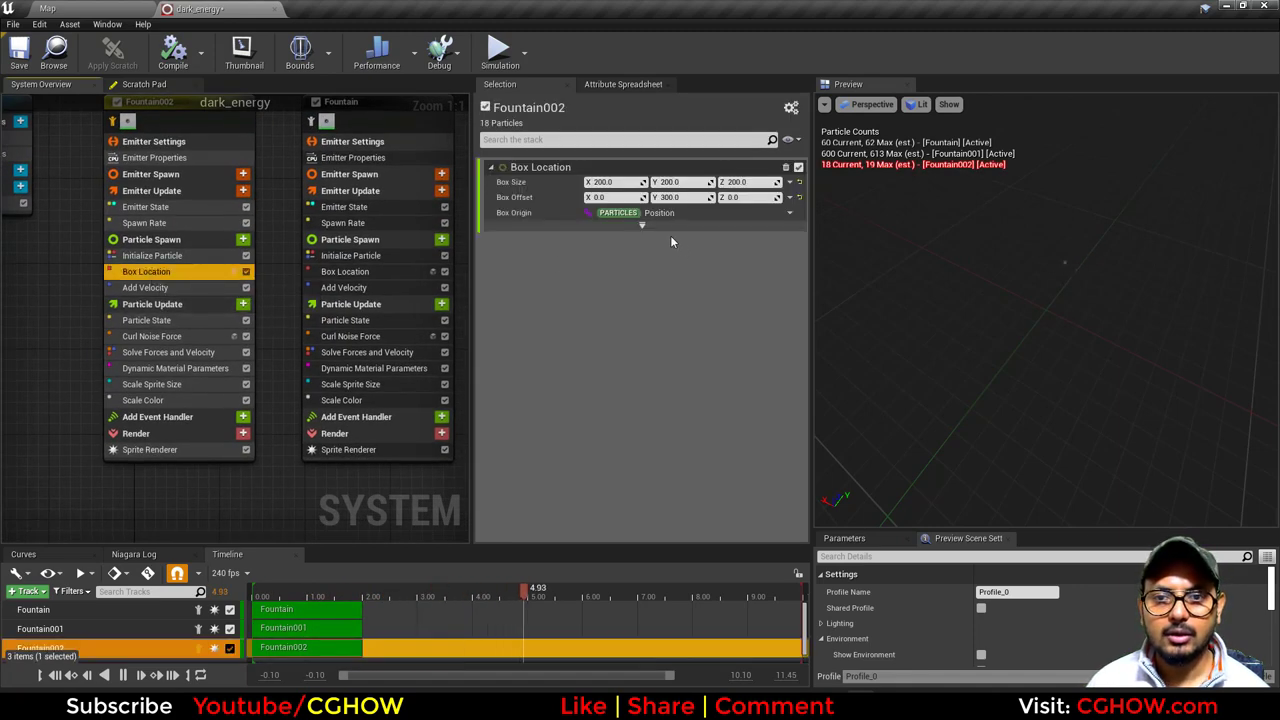
pyautogui.click(642, 225)
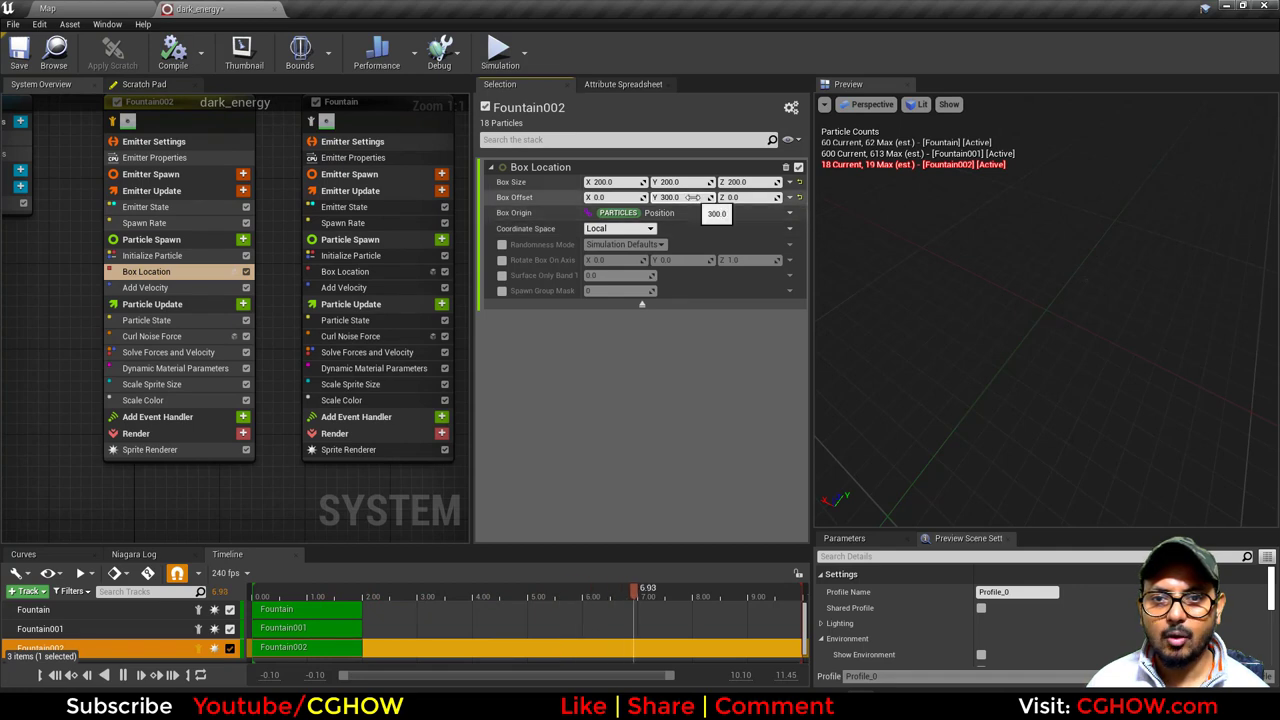
pyautogui.moveTo(126, 119); pyautogui.dragTo(38, 136, button='right')
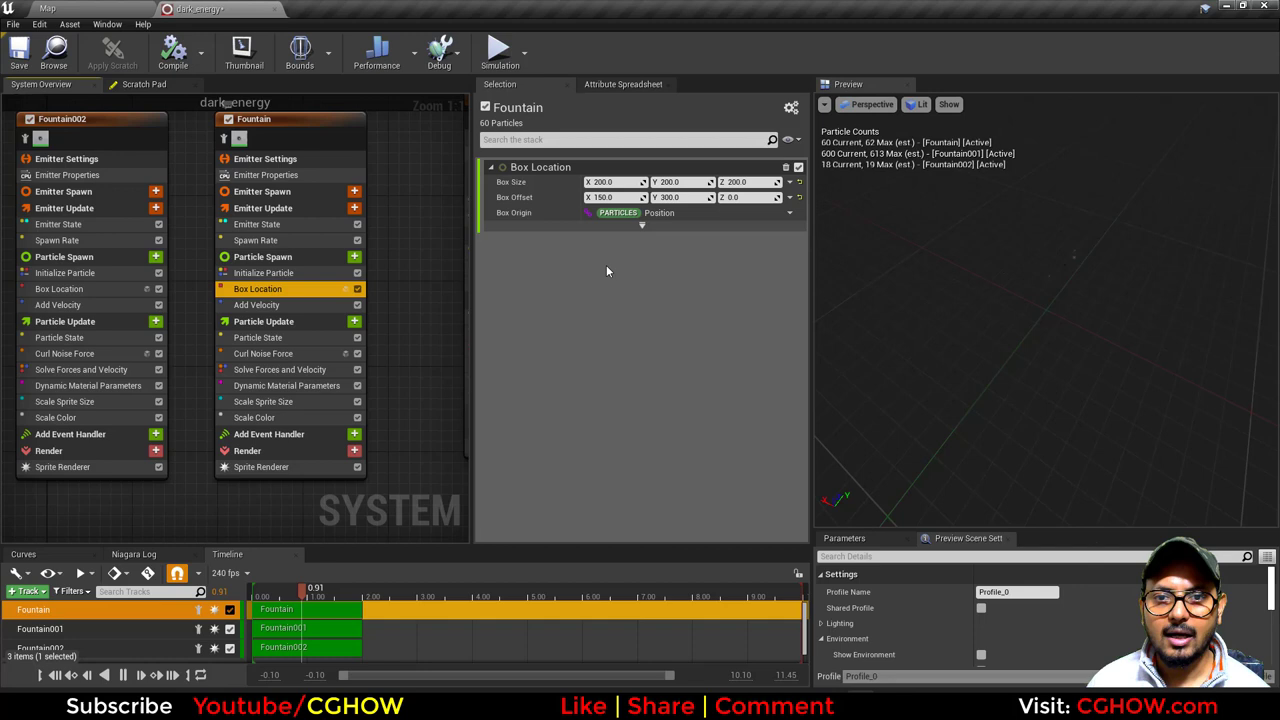
pyautogui.moveTo(400, 273); pyautogui.dragTo(274, 287, button='right')
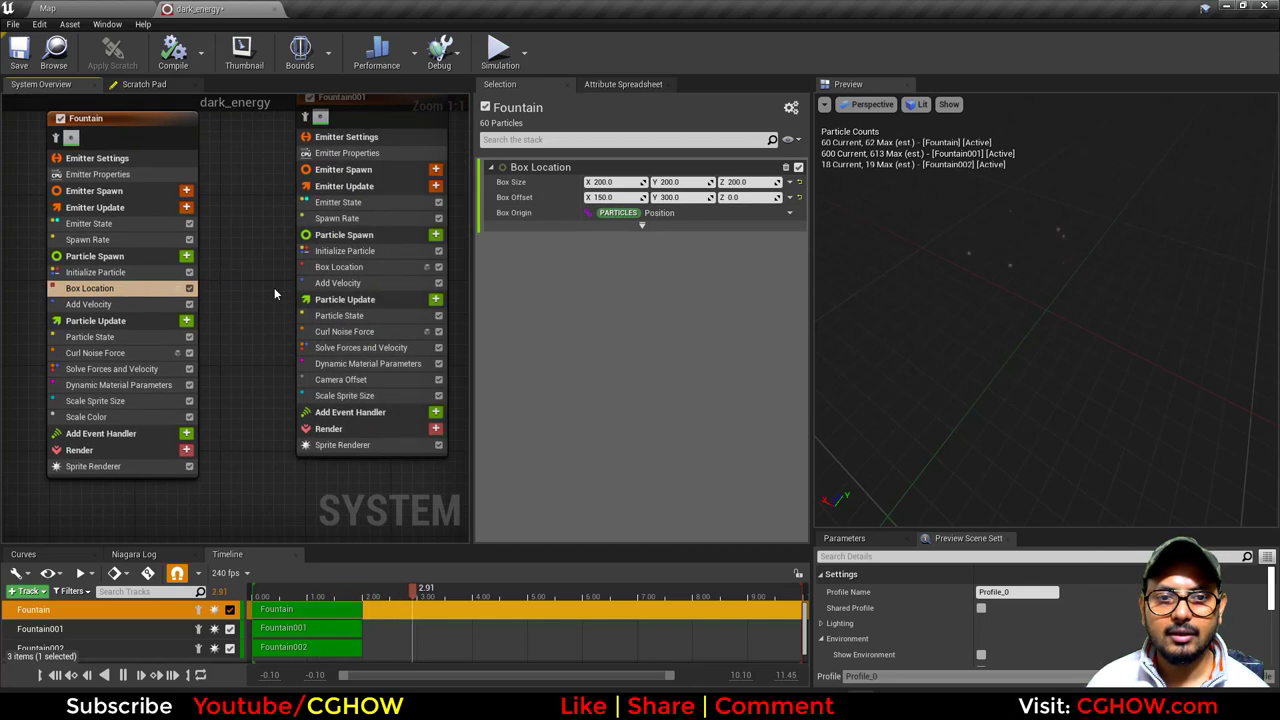
pyautogui.click(364, 270)
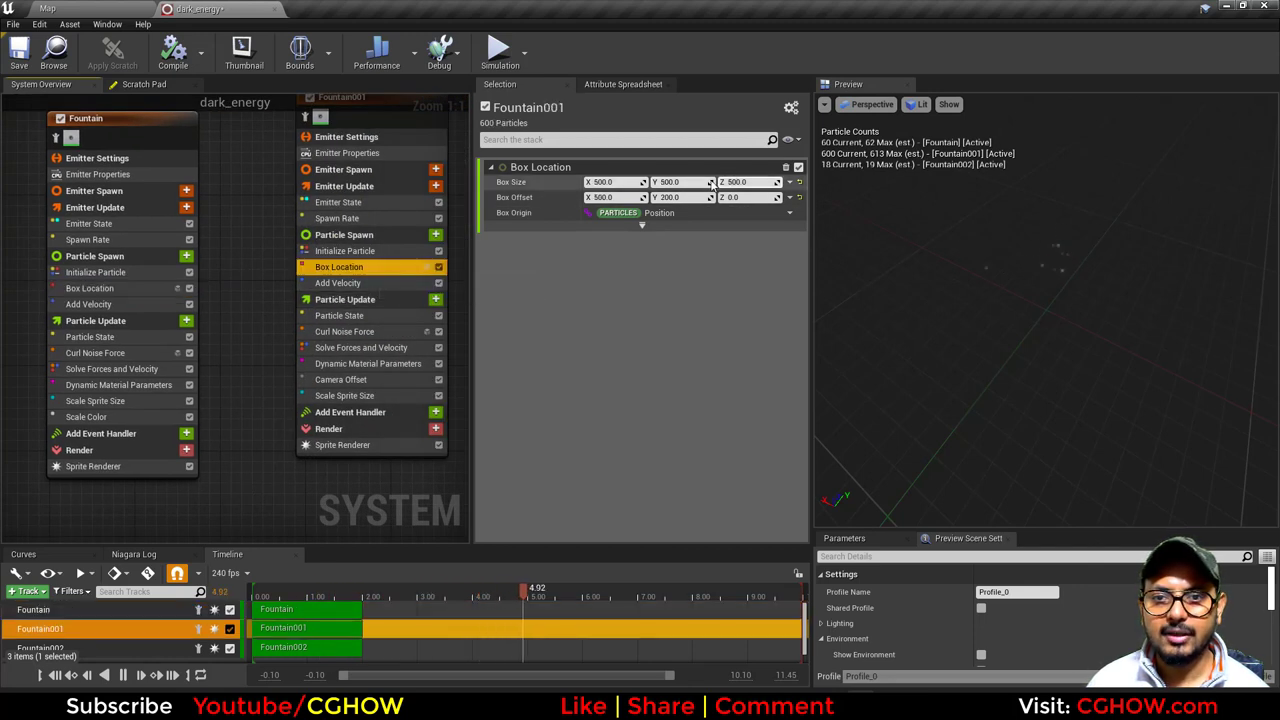
# Inspect Fountain002's Spawn Rate, Box Location, Initialize Particle and Add Velocity settings.
pyautogui.moveTo(250, 209); pyautogui.dragTo(540, 240, button='right')
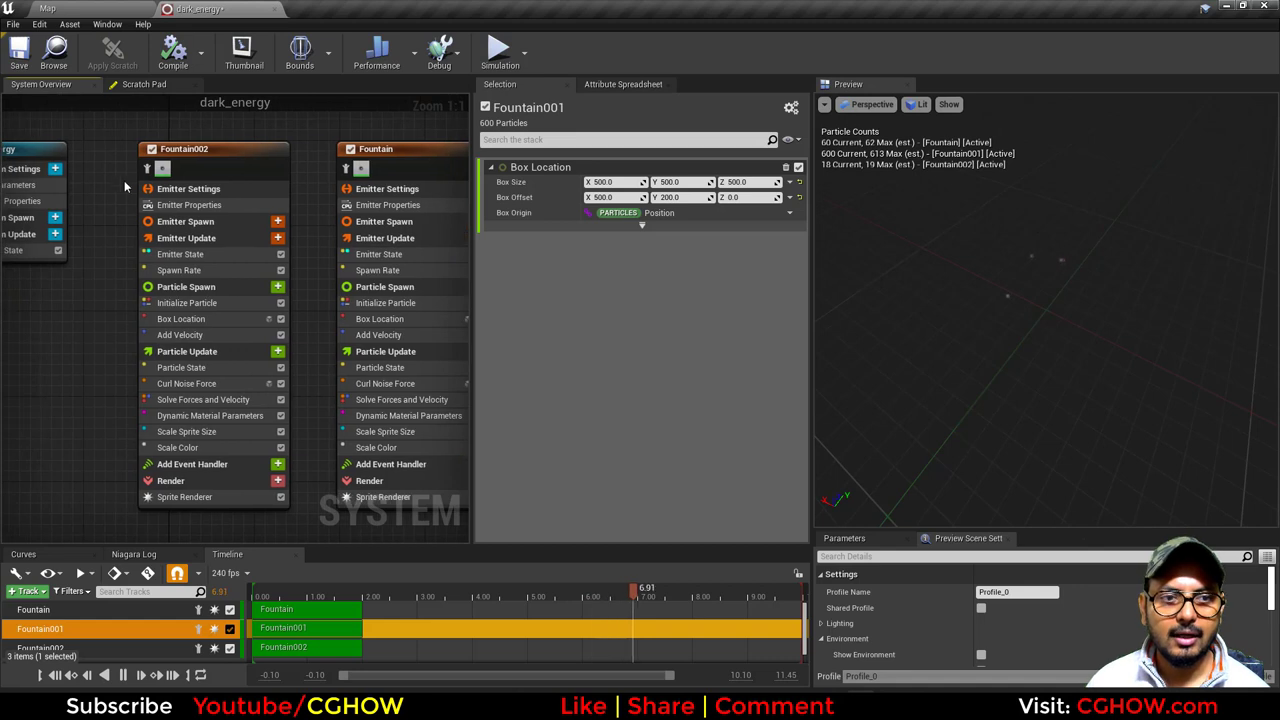
pyautogui.moveTo(86, 258); pyautogui.dragTo(197, 236, button='right')
pyautogui.click(300, 248)
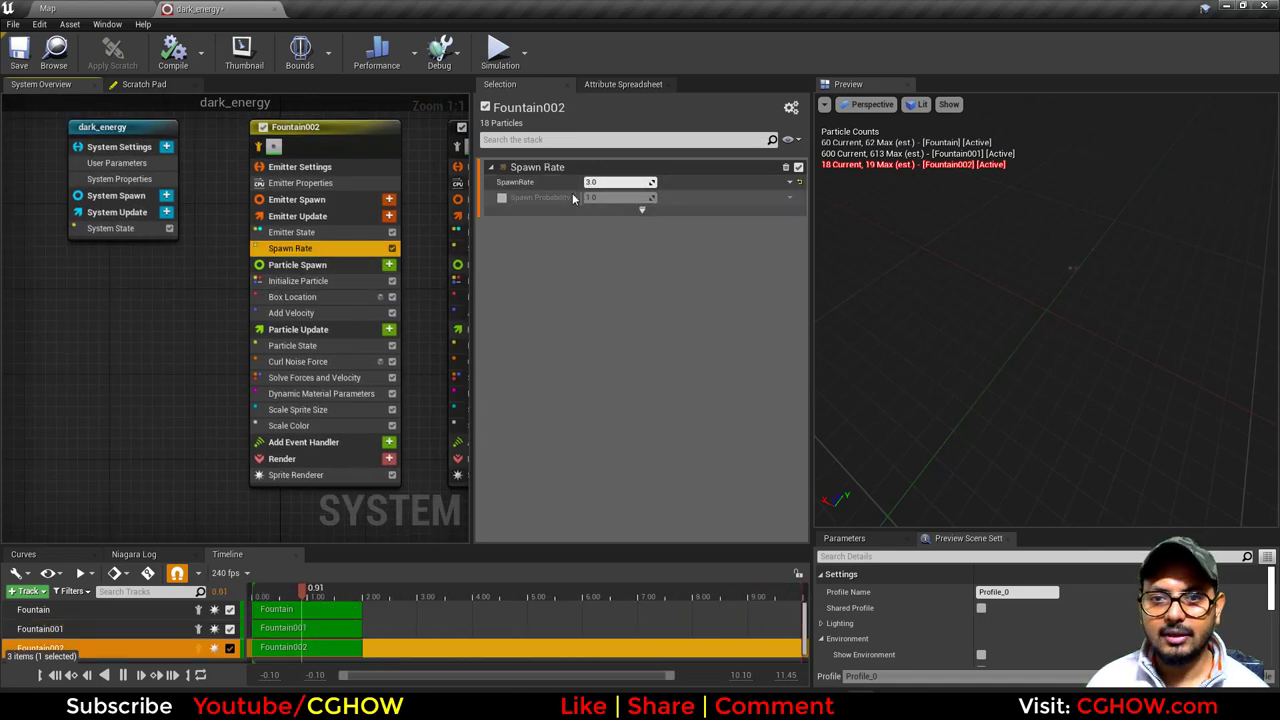
pyautogui.click(318, 299)
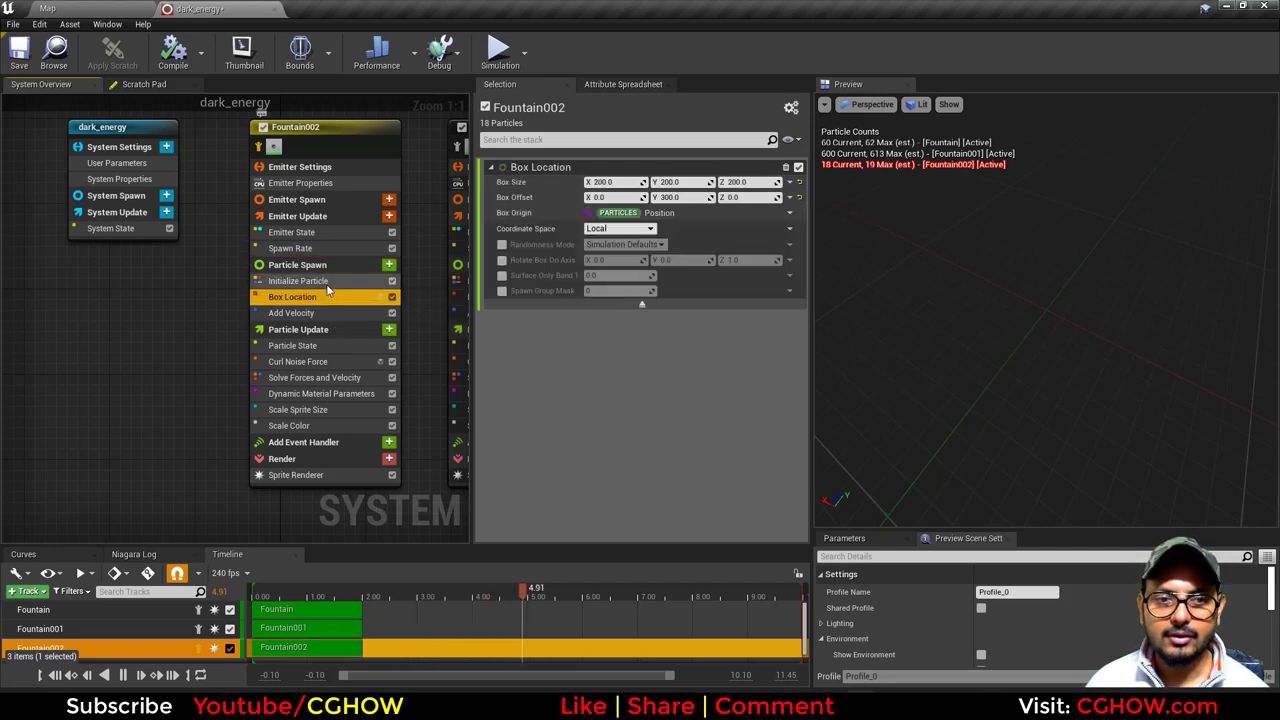
pyautogui.click(320, 282)
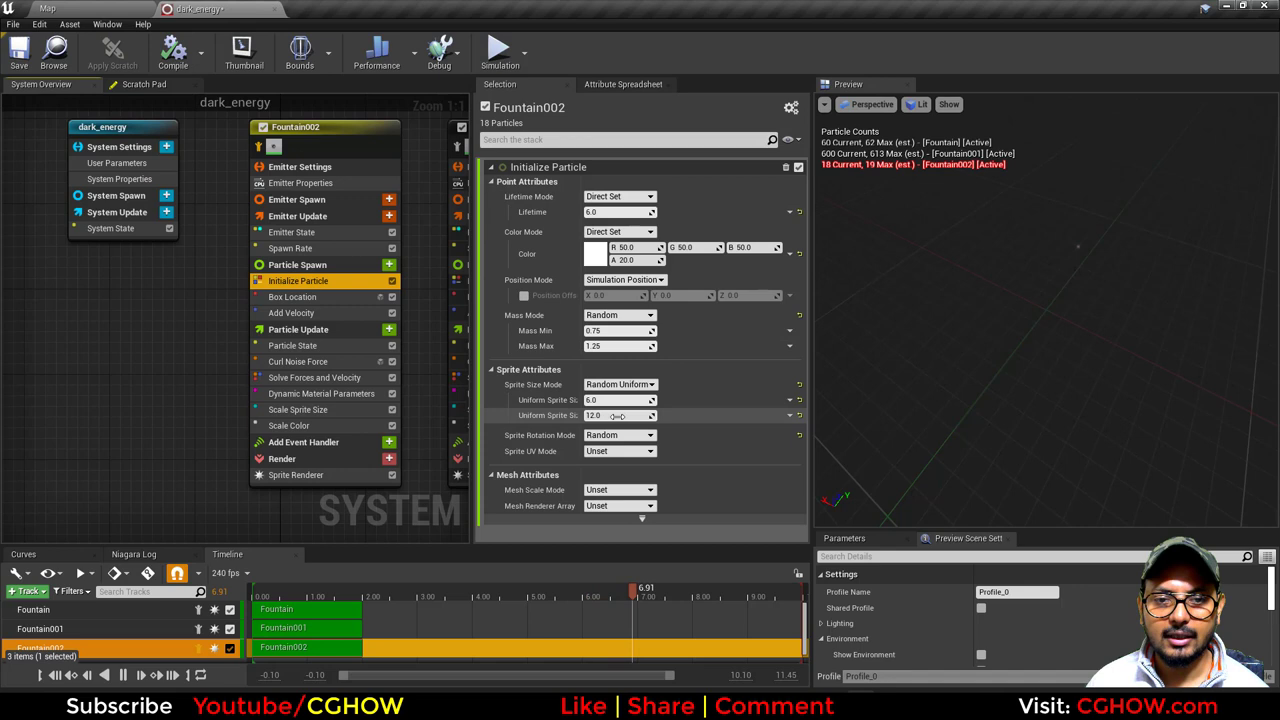
pyautogui.moveTo(177, 362); pyautogui.dragTo(131, 288, button='right')
pyautogui.click(286, 240)
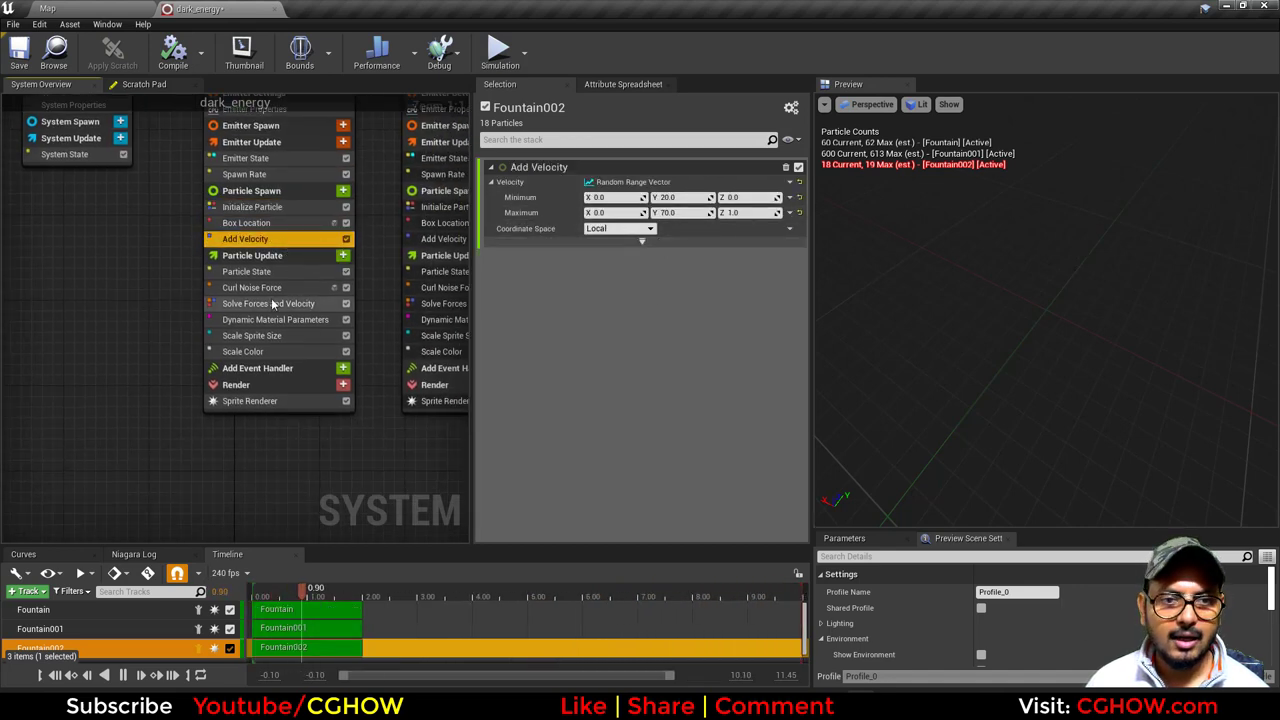
pyautogui.click(247, 209)
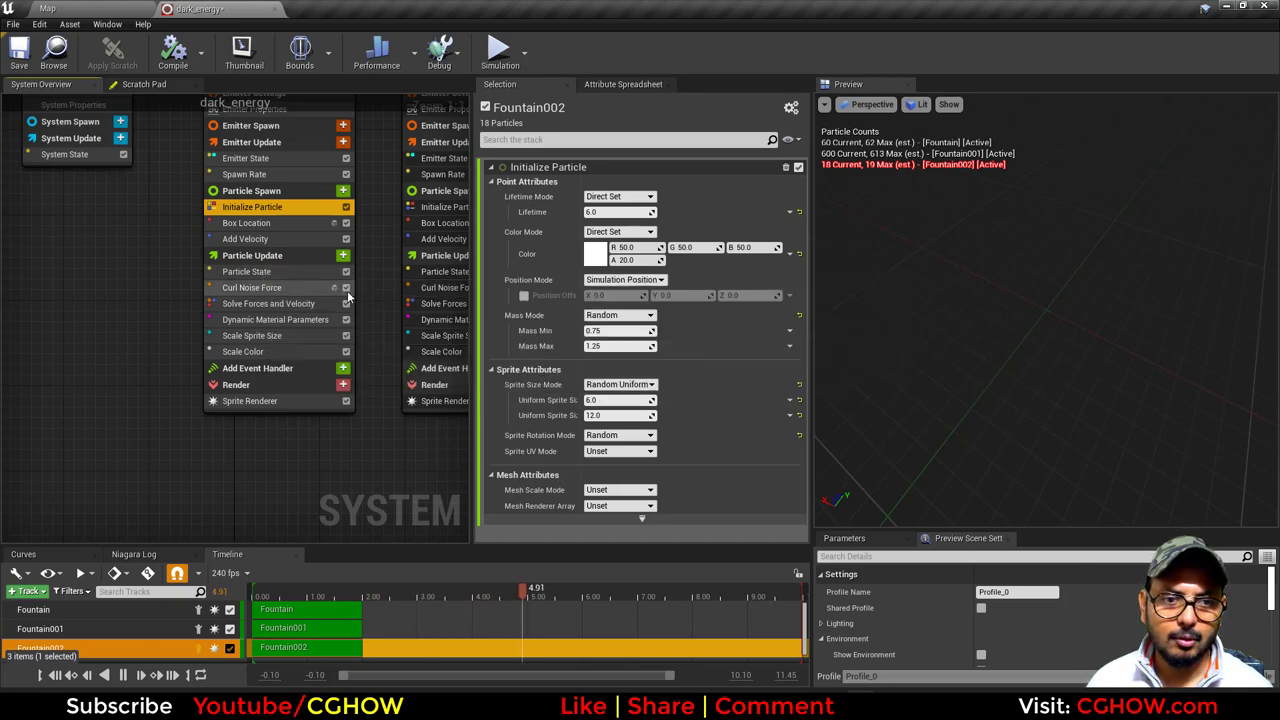
# Inspect Fountain002's Scale Sprite Size curve and Initialize Particle settings, and examine the dark balls up close in the preview.
pyautogui.click(252, 335)
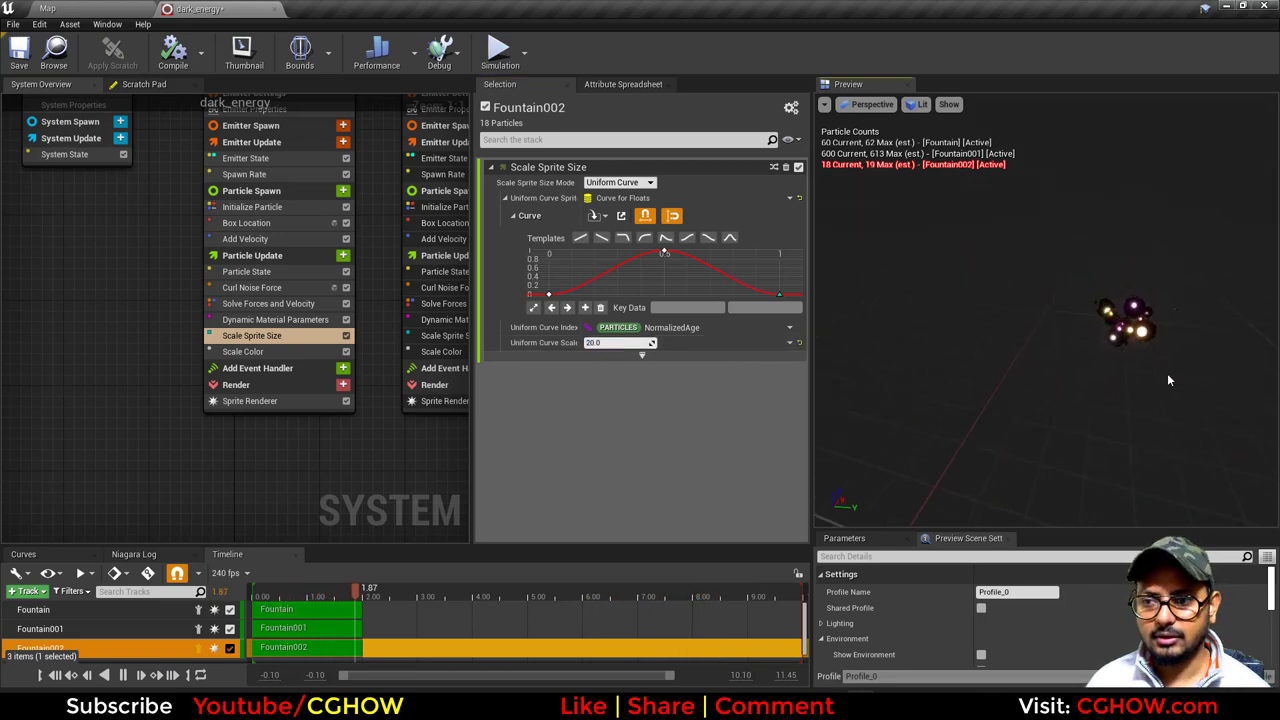
pyautogui.scroll(4, 1150, 379)
pyautogui.moveTo(1132, 383); pyautogui.dragTo(1099, 379, button='middle')
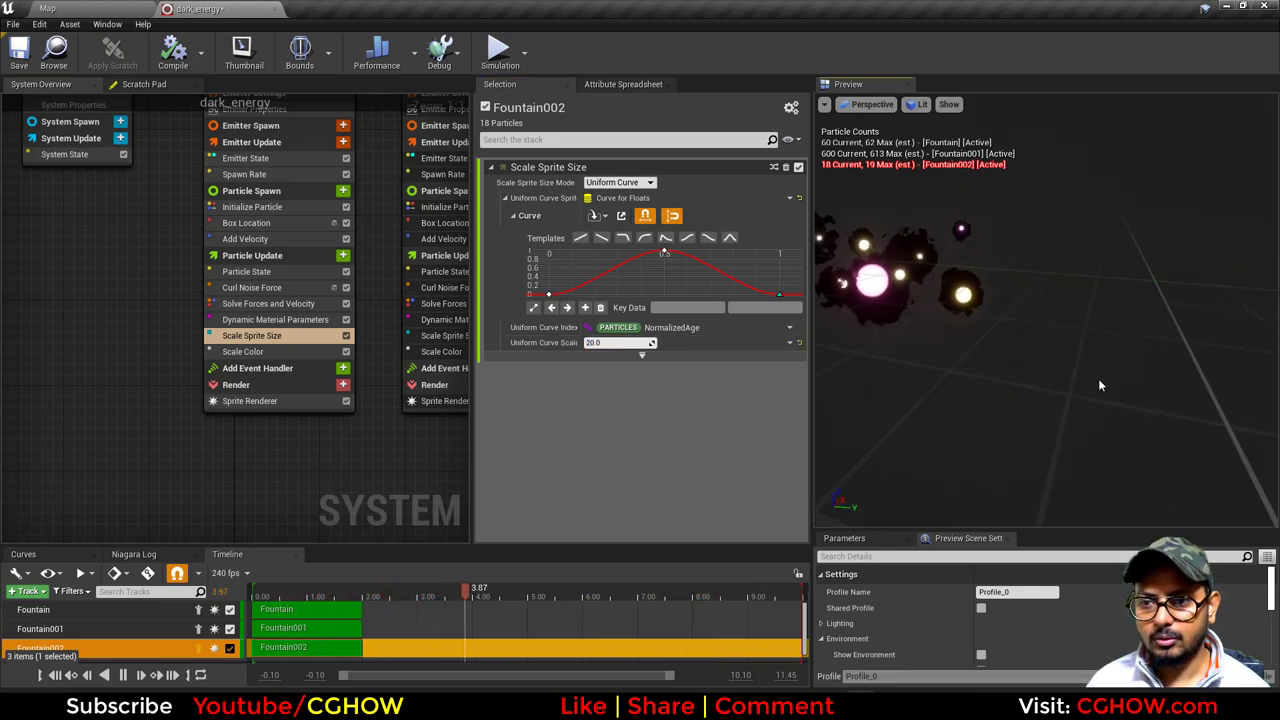
pyautogui.moveTo(1098, 385); pyautogui.dragTo(1005, 350)
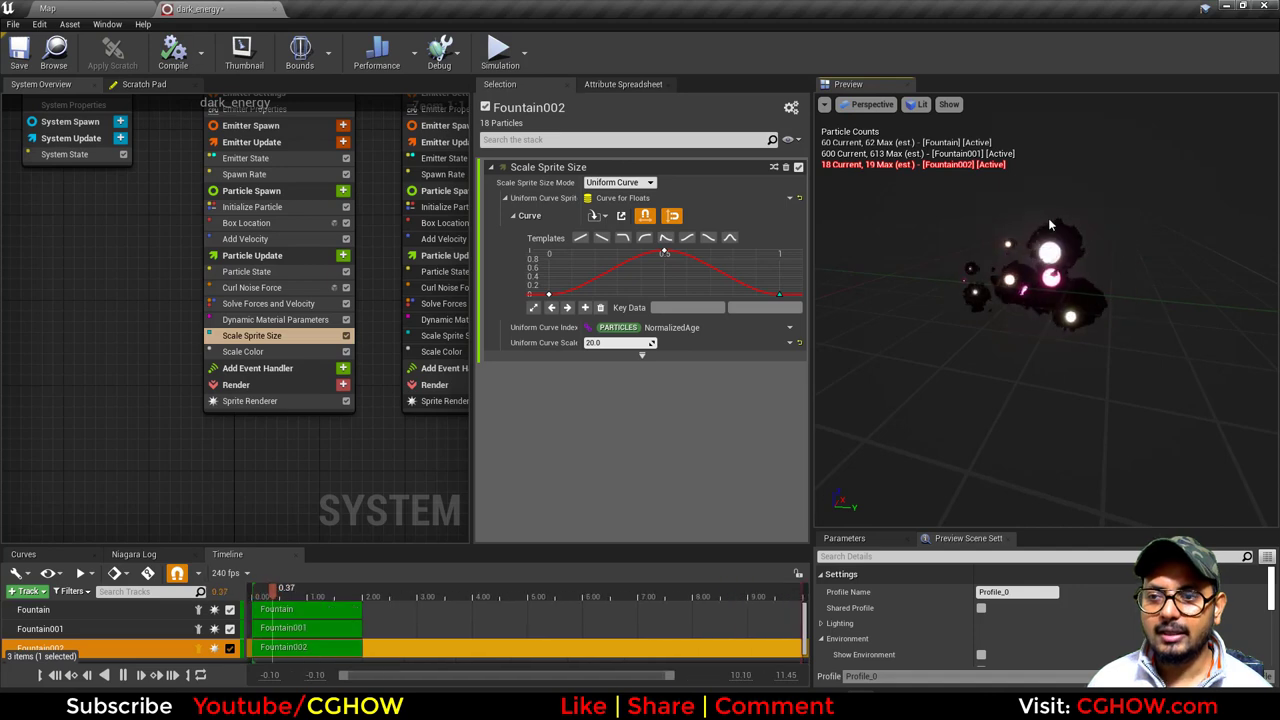
pyautogui.click(229, 207)
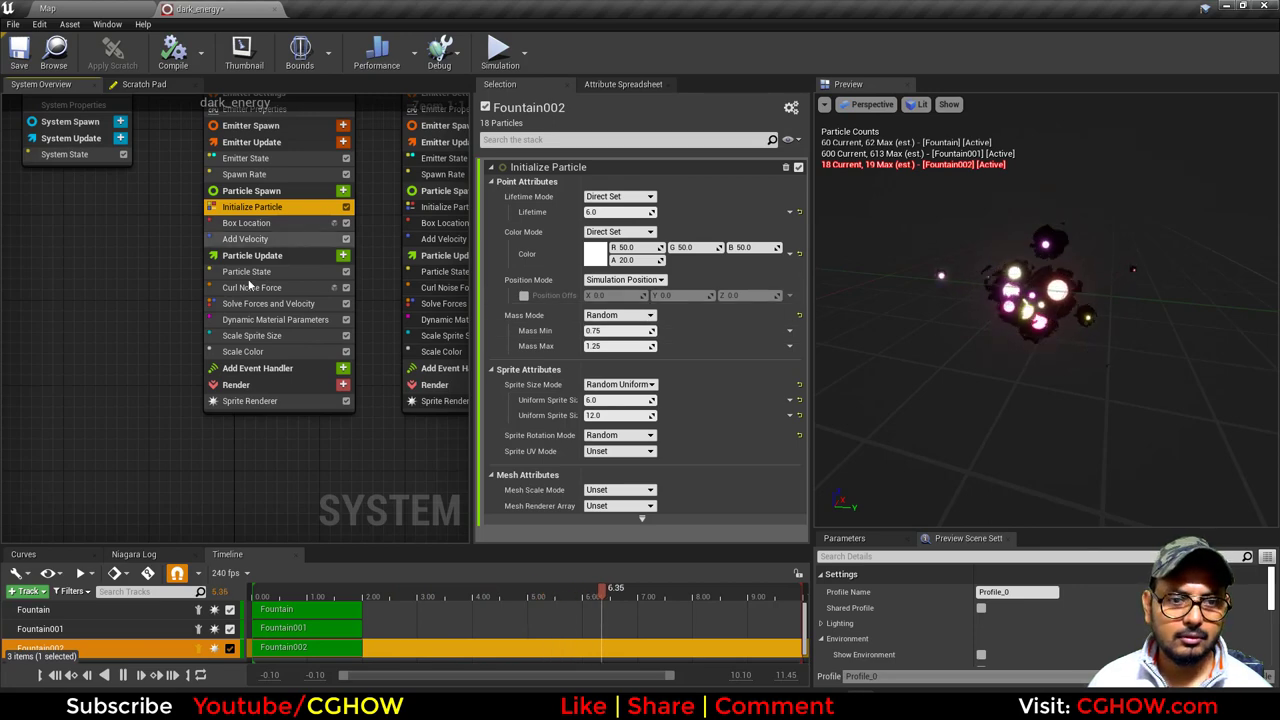
# Open the m_dark_ball material from Fountain002's Sprite Renderer and show it on the plane in the material preview.
pyautogui.click(255, 401)
pyautogui.doubleClick(625, 221)
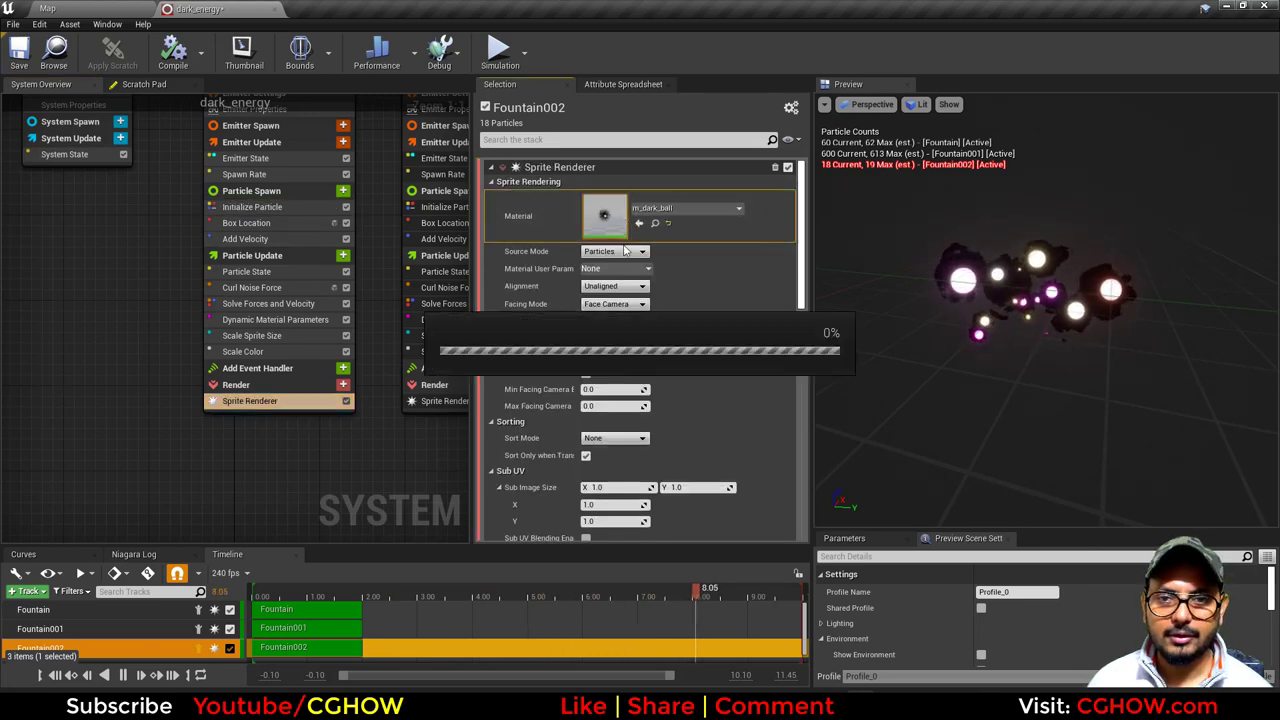
pyautogui.scroll(-3, 611, 400)
pyautogui.moveTo(934, 437); pyautogui.dragTo(1129, 385, button='right')
pyautogui.click(284, 421)
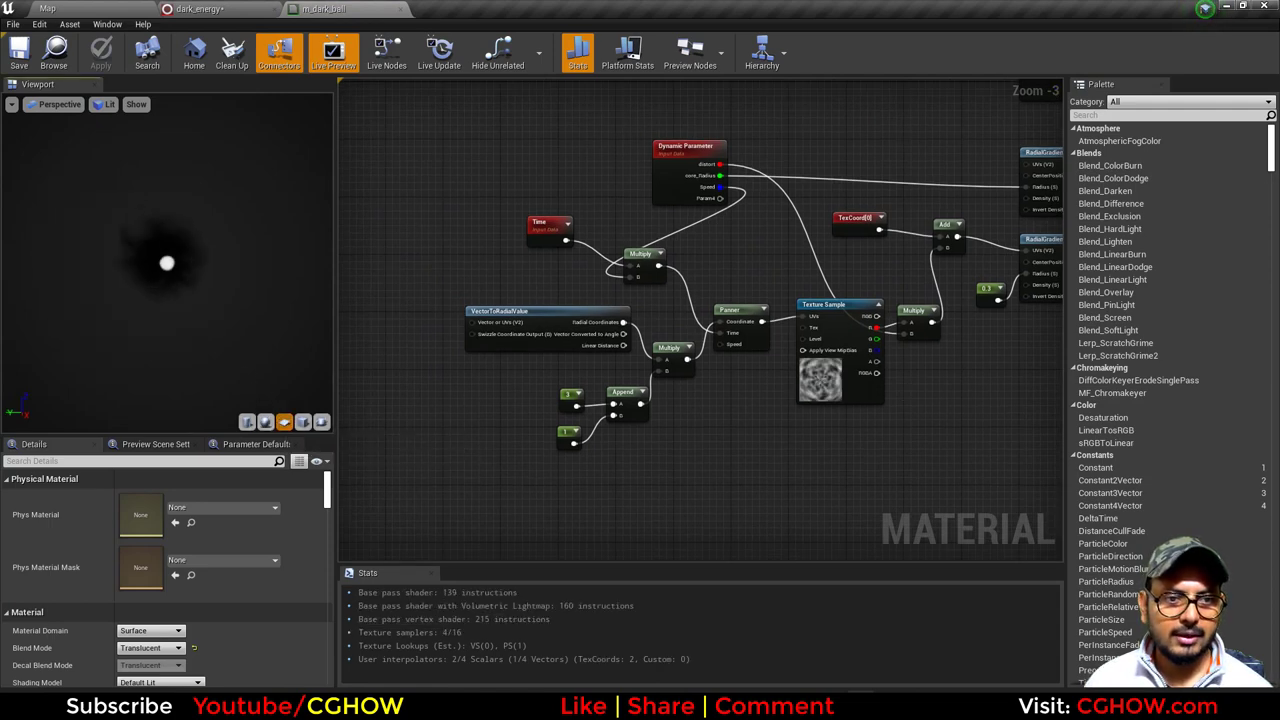
# Inspect the noise Texture Sample and the VectorToRadialValue node in the m_dark_ball graph.
pyautogui.scroll(3, 514, 348)
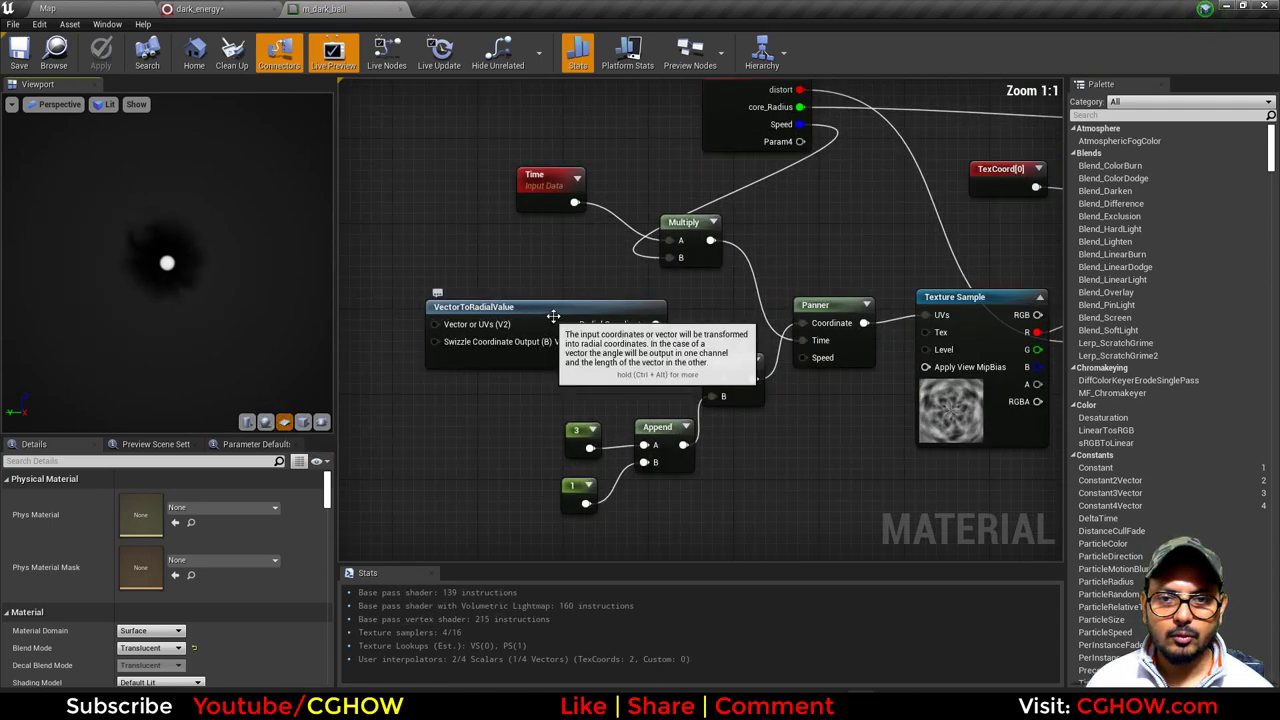
pyautogui.click(855, 420)
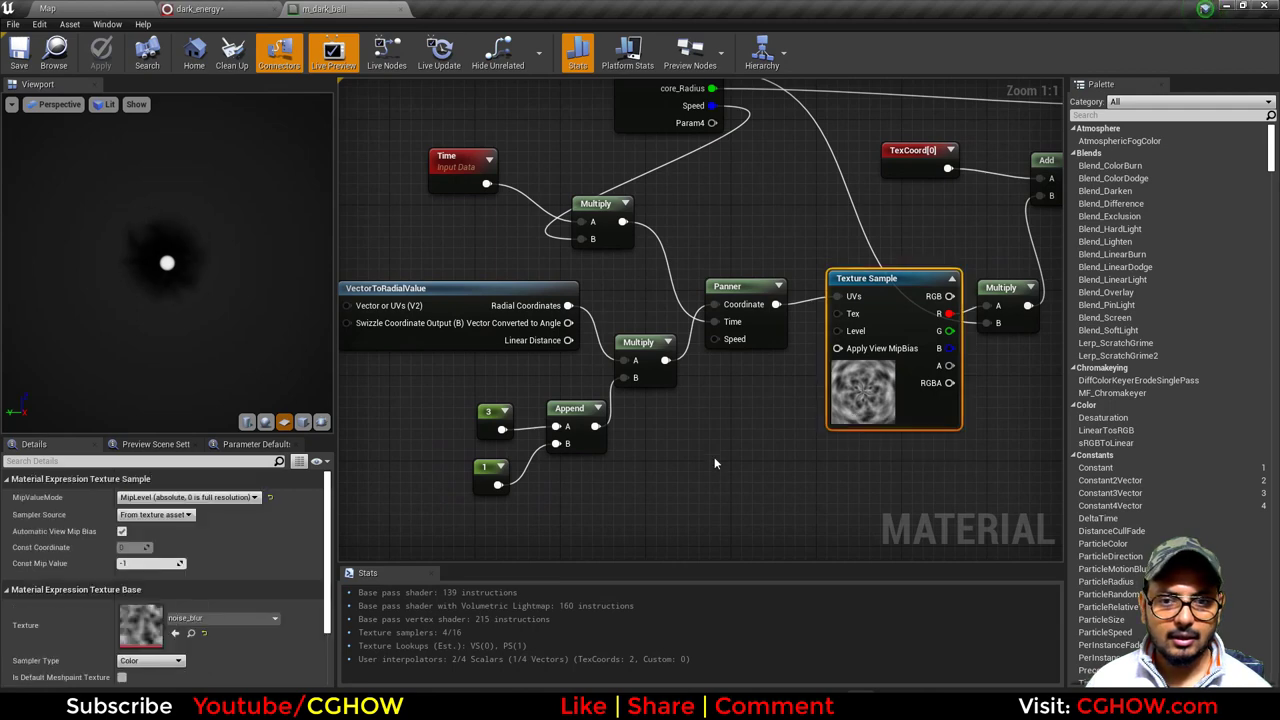
pyautogui.moveTo(714, 457); pyautogui.dragTo(798, 407, button='right')
pyautogui.click(554, 240)
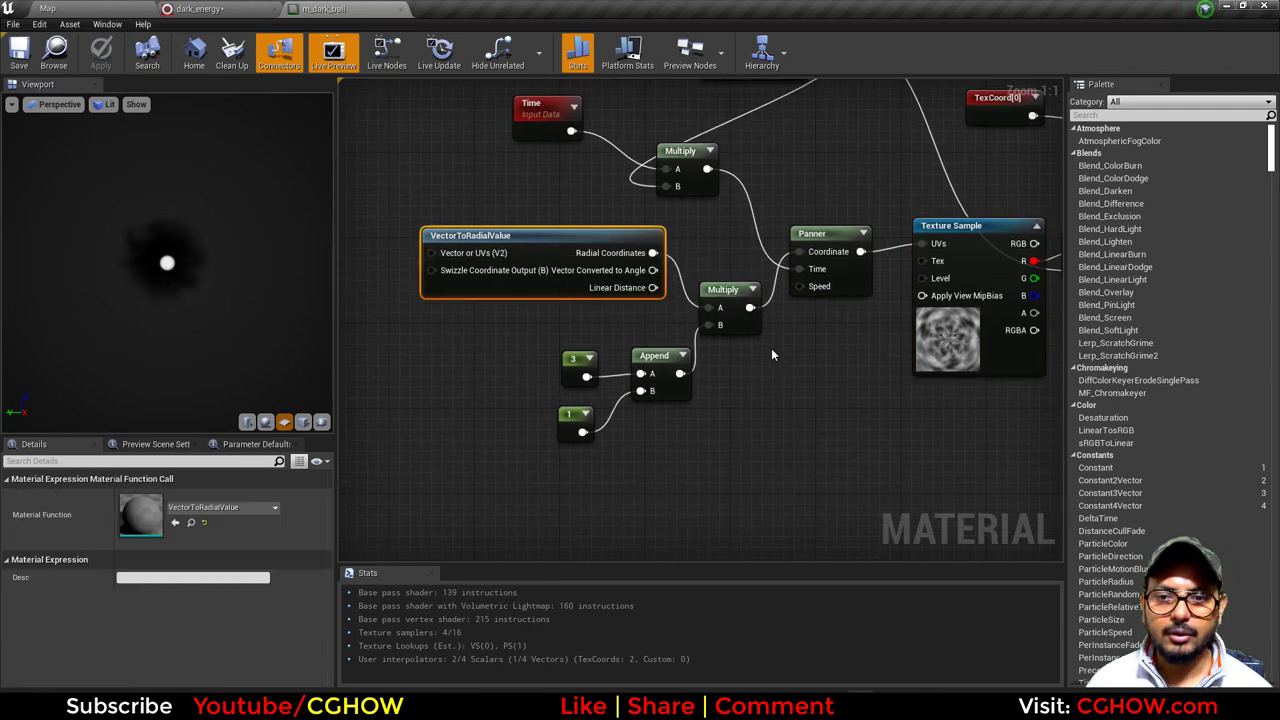
# Duplicate the noise_blur Texture Sample below the original and preview the copy on the plane.
pyautogui.moveTo(937, 359); pyautogui.dragTo(773, 288, button='right')
pyautogui.click(773, 288)
pyautogui.hotkey('ctrl', 'w')
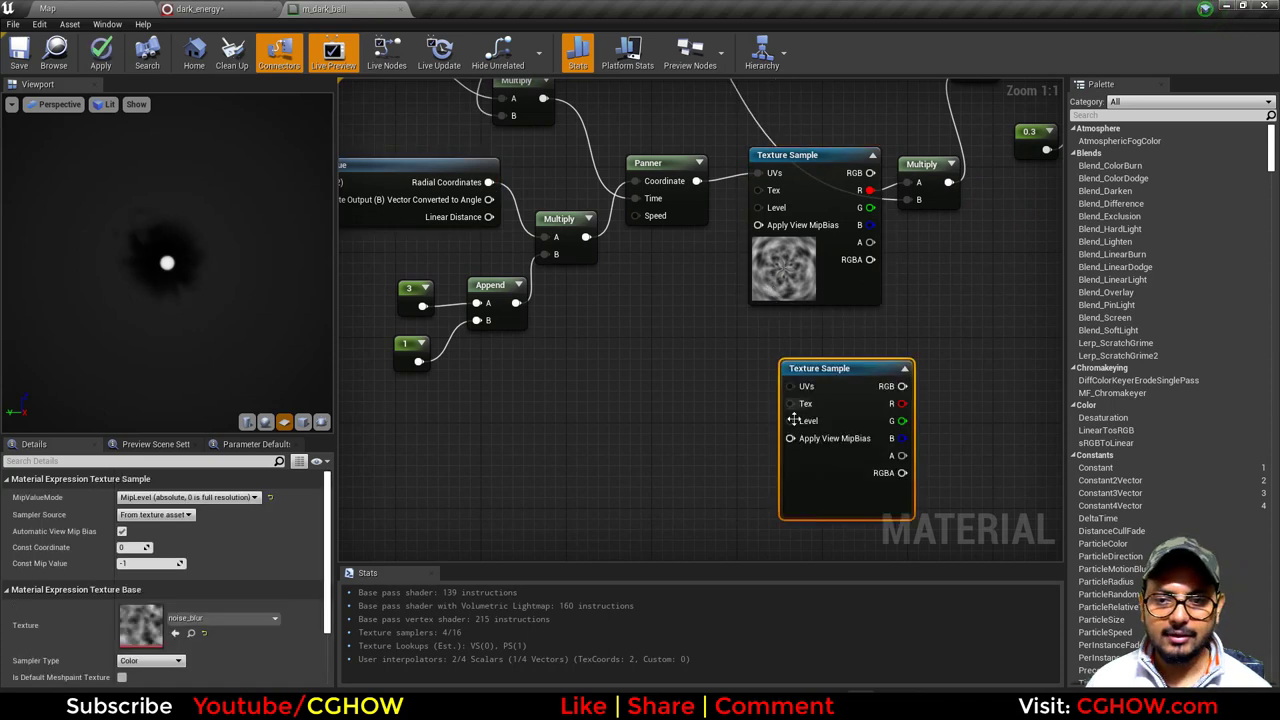
pyautogui.press('space')
pyautogui.moveTo(224, 304); pyautogui.dragTo(200, 304)
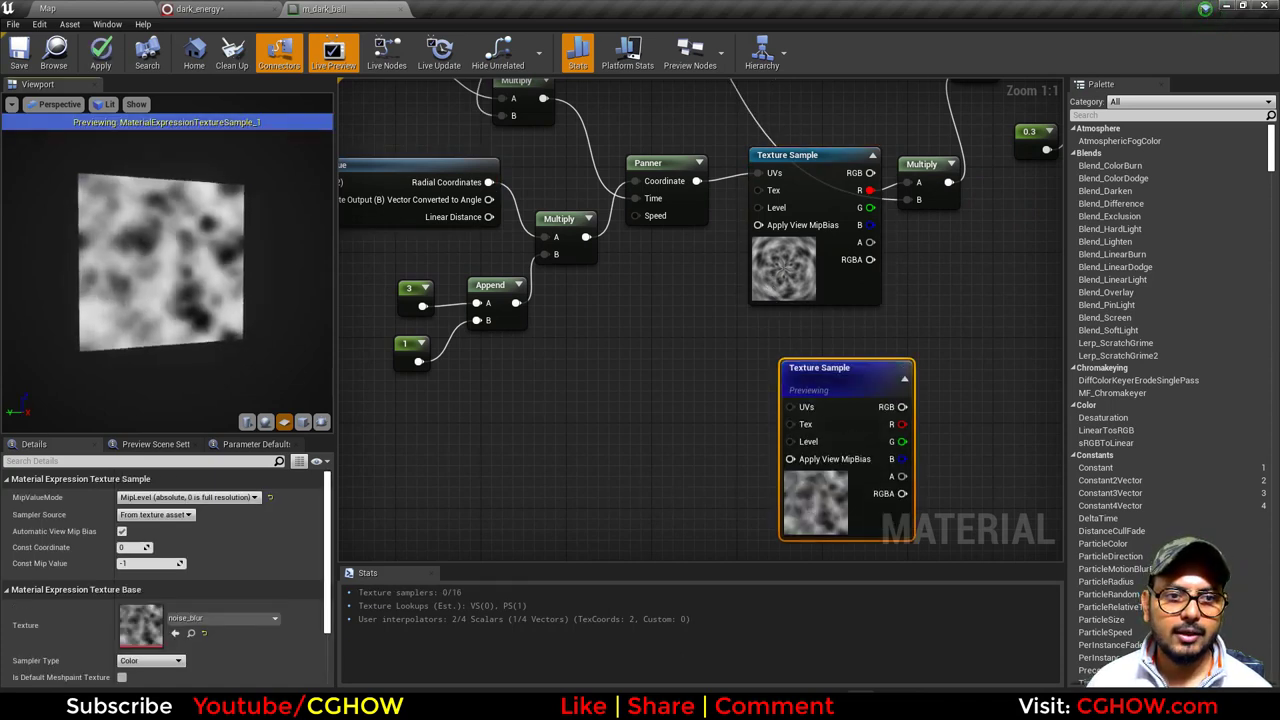
# Connect VectorToRadialValue's Radial Coordinates to the duplicated Texture Sample's UVs and examine the pattern on the preview plane.
pyautogui.moveTo(489, 182); pyautogui.dragTo(790, 407)
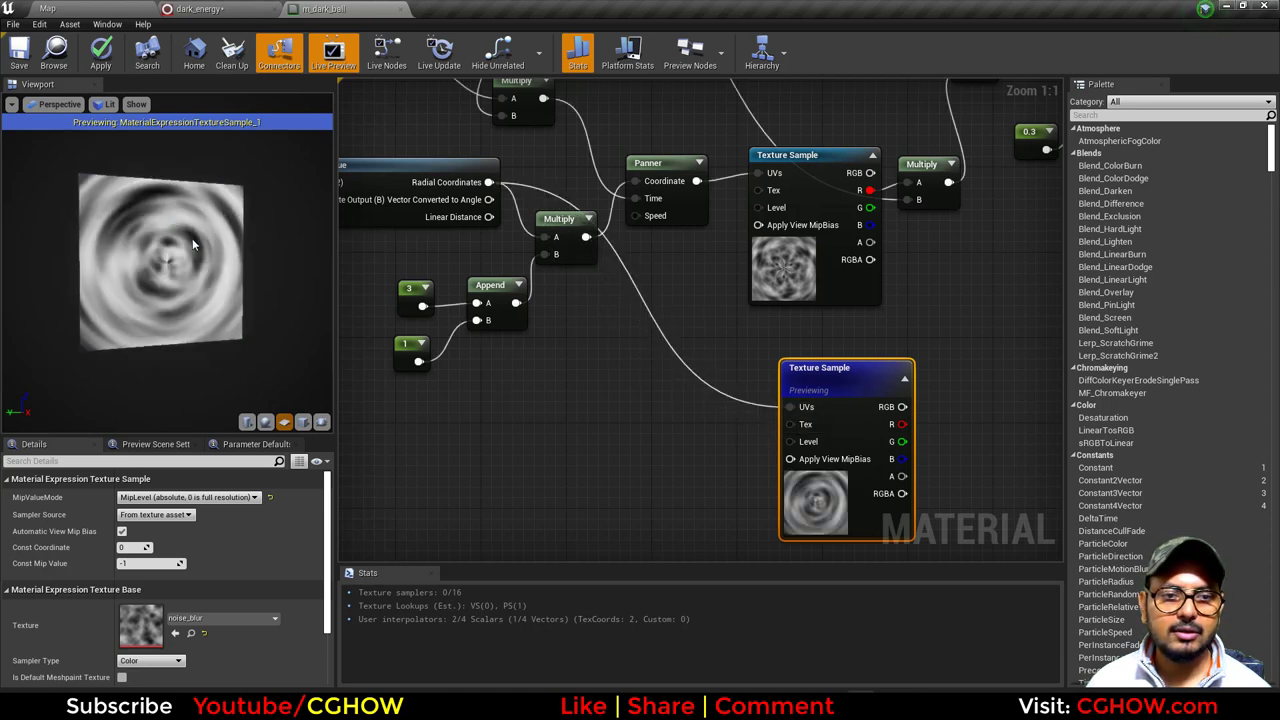
pyautogui.moveTo(151, 245); pyautogui.dragTo(175, 245)
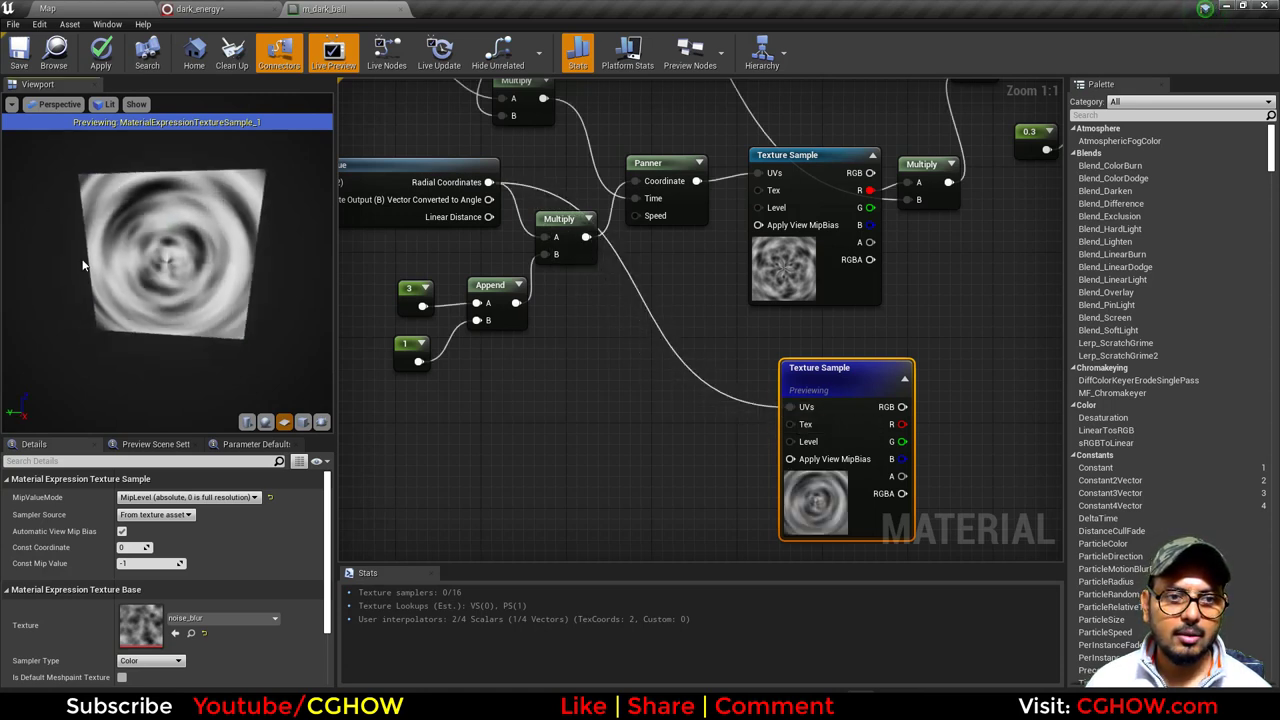
pyautogui.moveTo(151, 298); pyautogui.dragTo(164, 292)
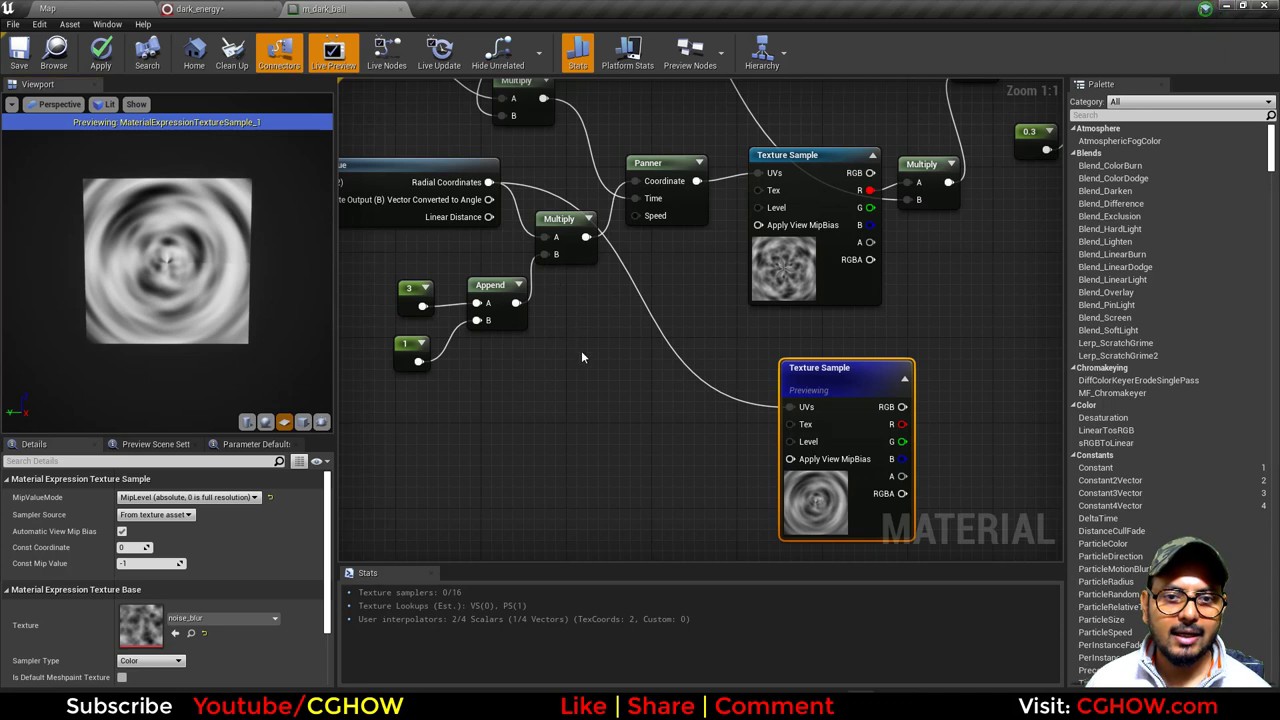
# Connect the Multiply that tiles the radial coordinates by 3 and 1 to the duplicated Texture Sample's UVs.
pyautogui.moveTo(582, 357); pyautogui.dragTo(440, 365)
pyautogui.click(460, 420)
pyautogui.moveTo(588, 238); pyautogui.dragTo(644, 308)
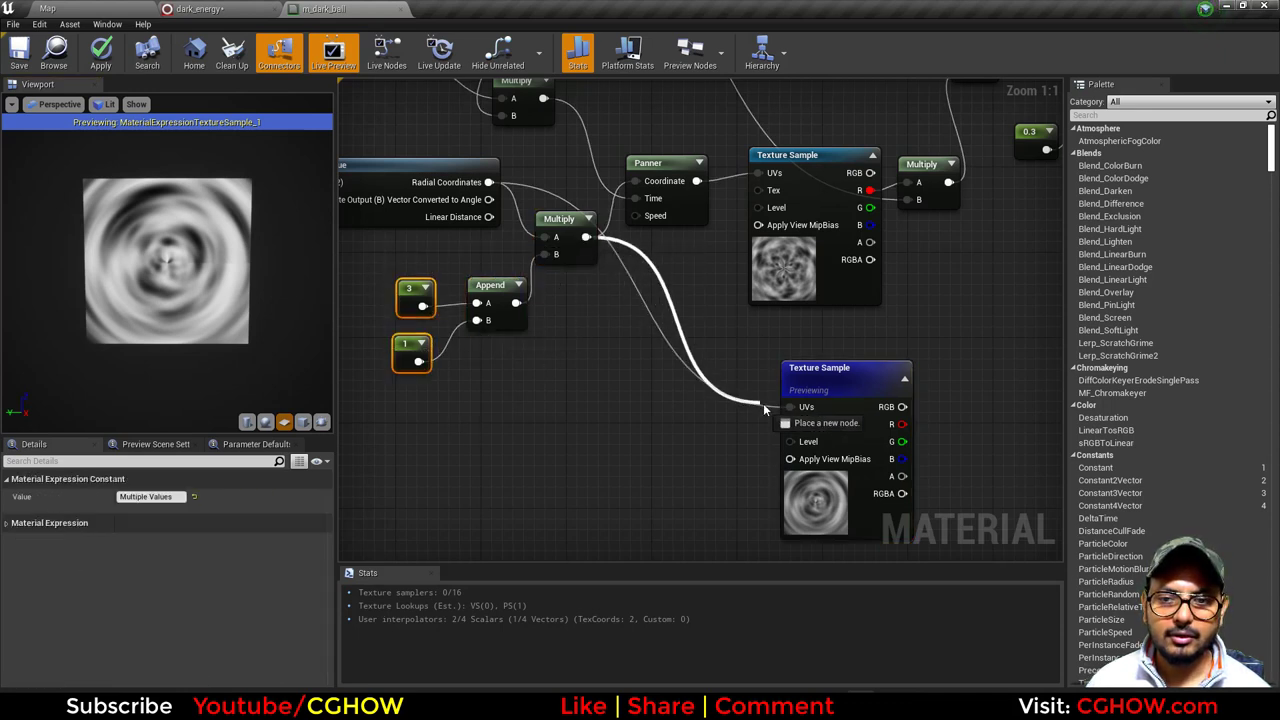
pyautogui.moveTo(787, 413); pyautogui.dragTo(790, 407)
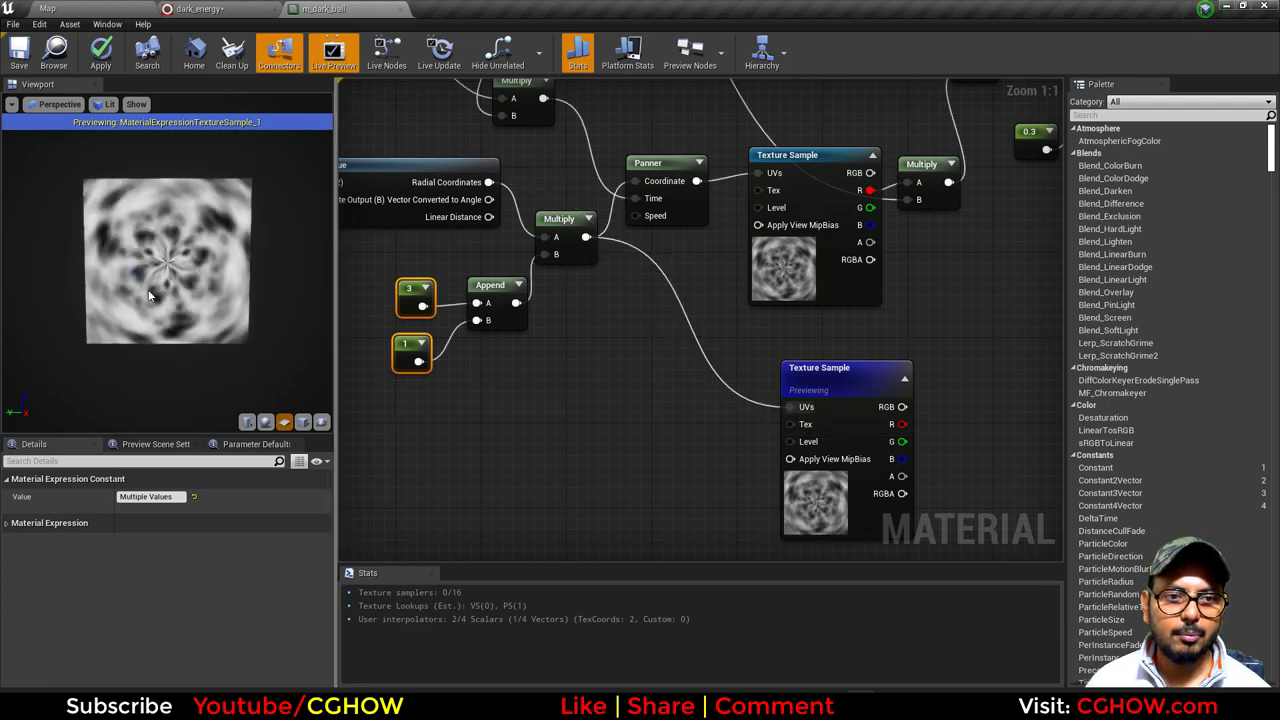
pyautogui.moveTo(611, 343); pyautogui.dragTo(669, 518, button='right')
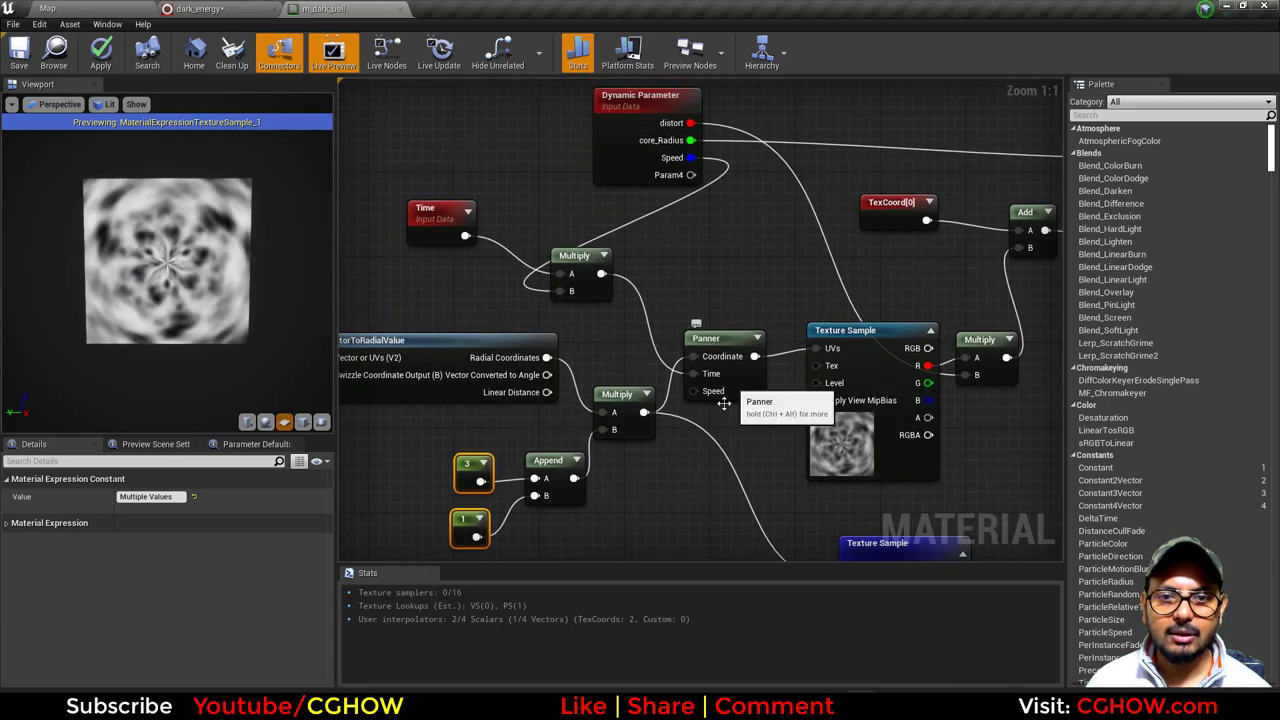
# Connect the Panner's output to the duplicated Texture Sample's UVs.
pyautogui.moveTo(724, 402); pyautogui.dragTo(621, 233, button='right')
pyautogui.moveTo(648, 228); pyautogui.dragTo(741, 455)
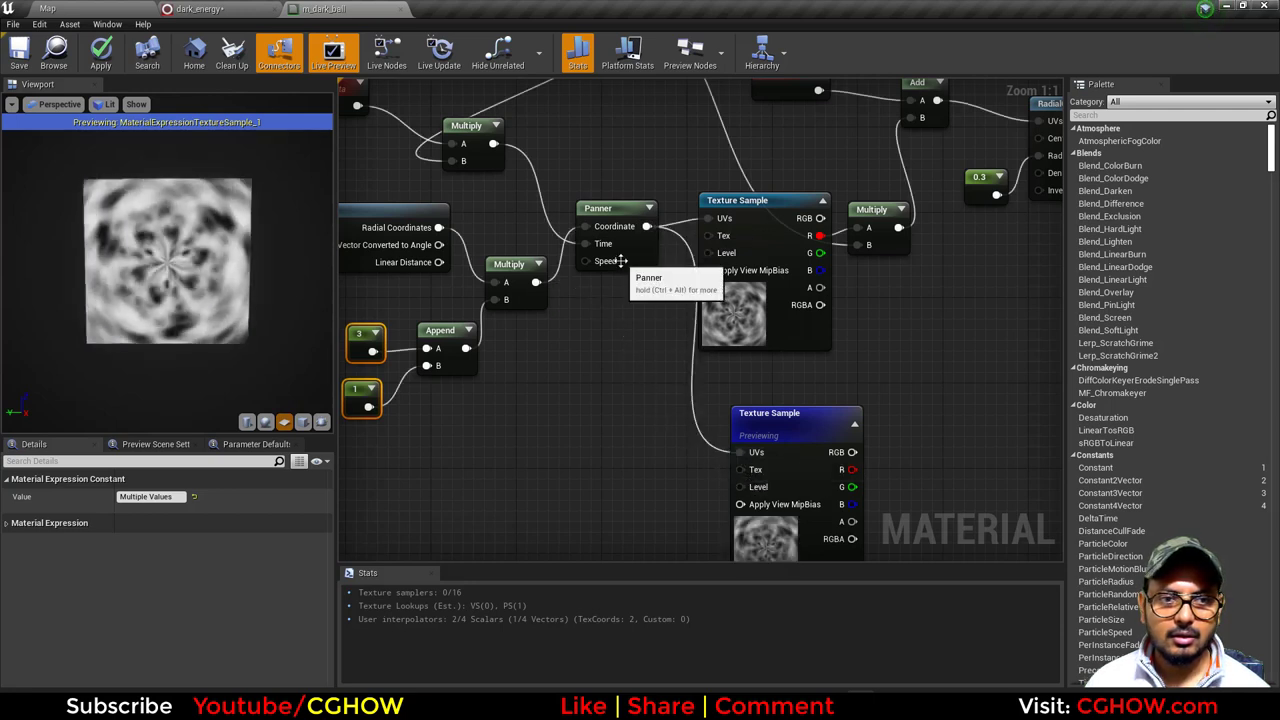
pyautogui.moveTo(582, 388); pyautogui.dragTo(620, 412, button='right')
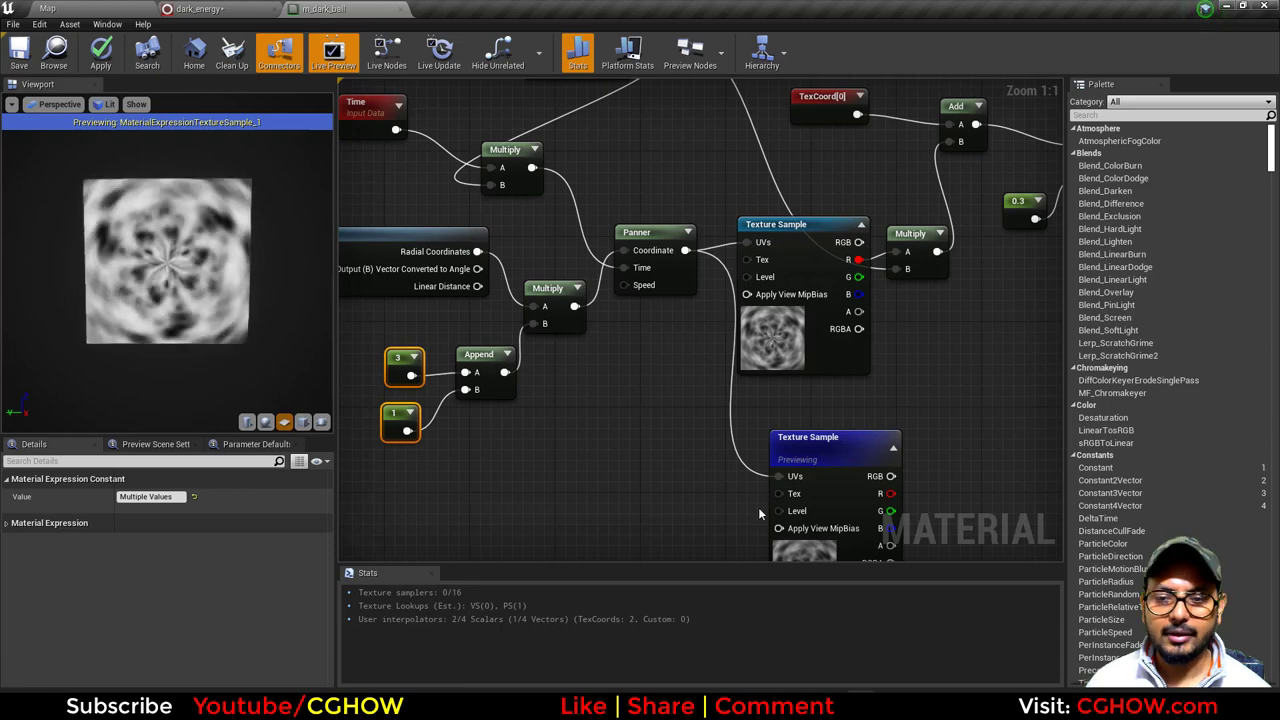
# Delete the duplicated Texture Sample below the original.
pyautogui.click(842, 474)
pyautogui.press('Delete')
pyautogui.moveTo(664, 383); pyautogui.dragTo(714, 530, button='right')
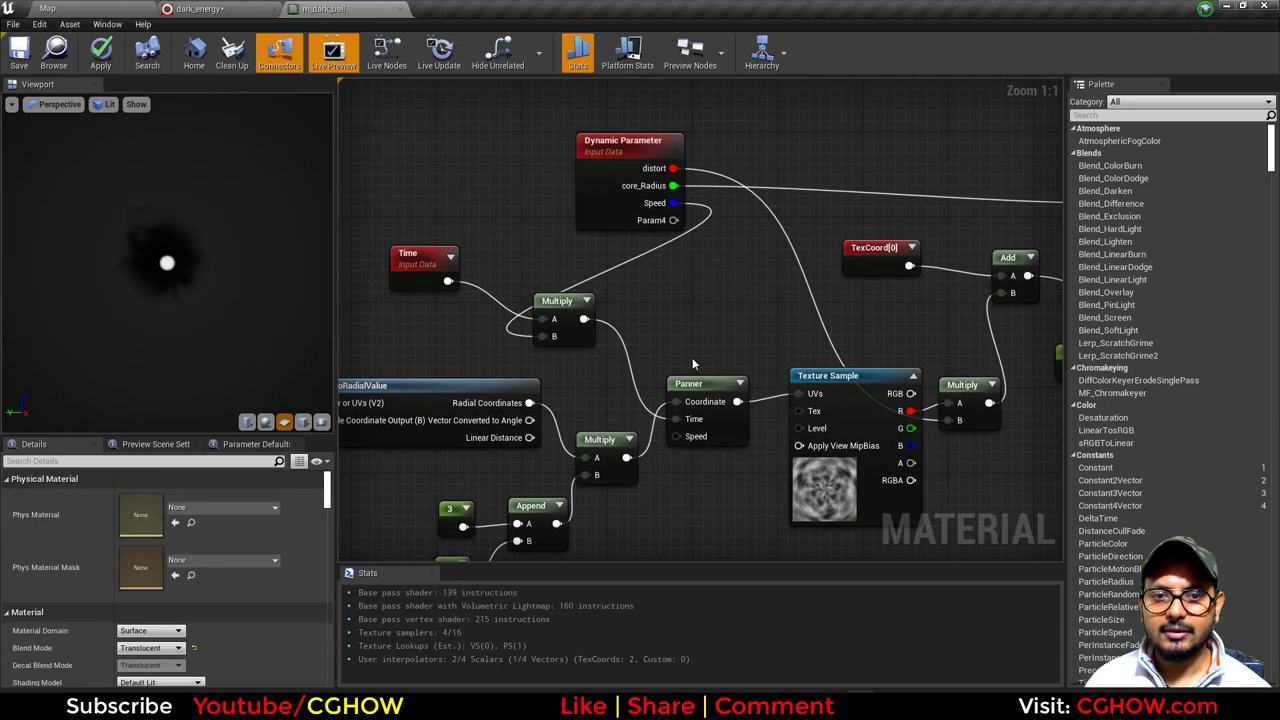
# Examine the noise Texture Sample and preview the RadialGradientExponential node that uses the 0.3 radius.
pyautogui.moveTo(692, 358); pyautogui.dragTo(578, 342, button='right')
pyautogui.scroll(-1, 655, 305)
pyautogui.moveTo(654, 327); pyautogui.dragTo(598, 327, button='right')
pyautogui.moveTo(952, 375); pyautogui.dragTo(794, 359, button='right')
pyautogui.moveTo(864, 323); pyautogui.dragTo(949, 336, button='right')
pyautogui.moveTo(594, 441); pyautogui.dragTo(582, 432)
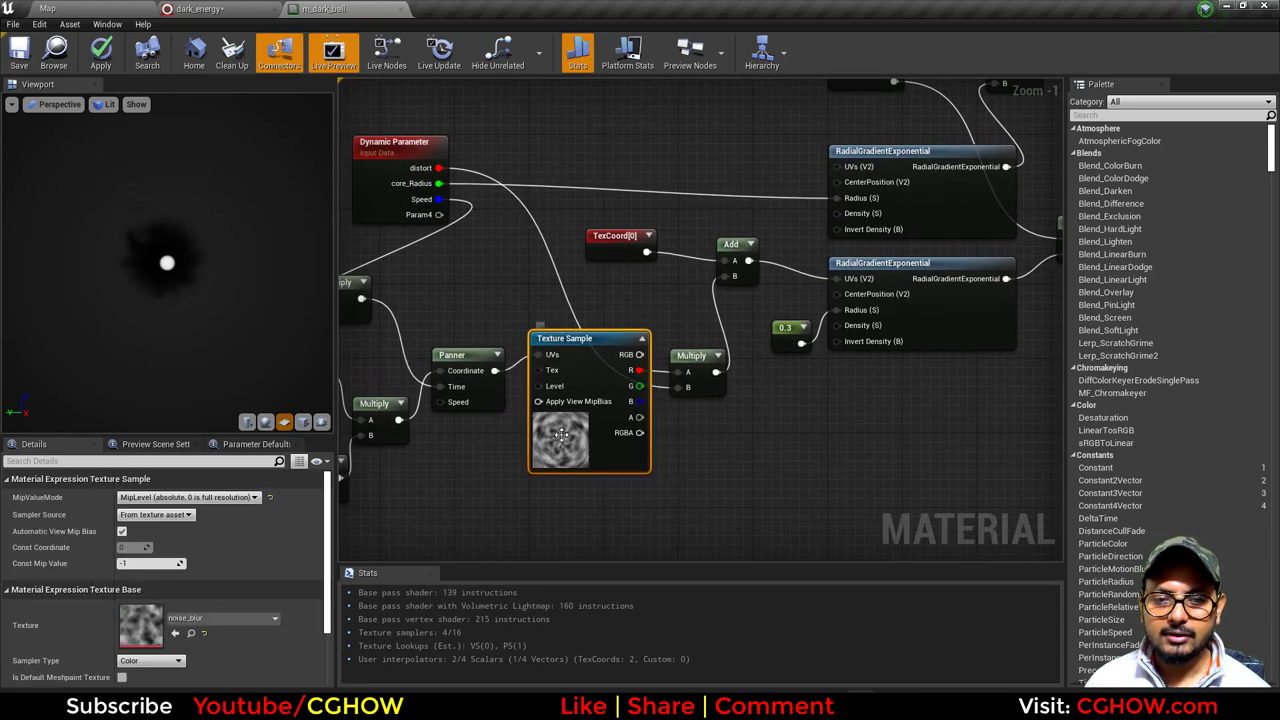
pyautogui.click(921, 314)
pyautogui.press('space')
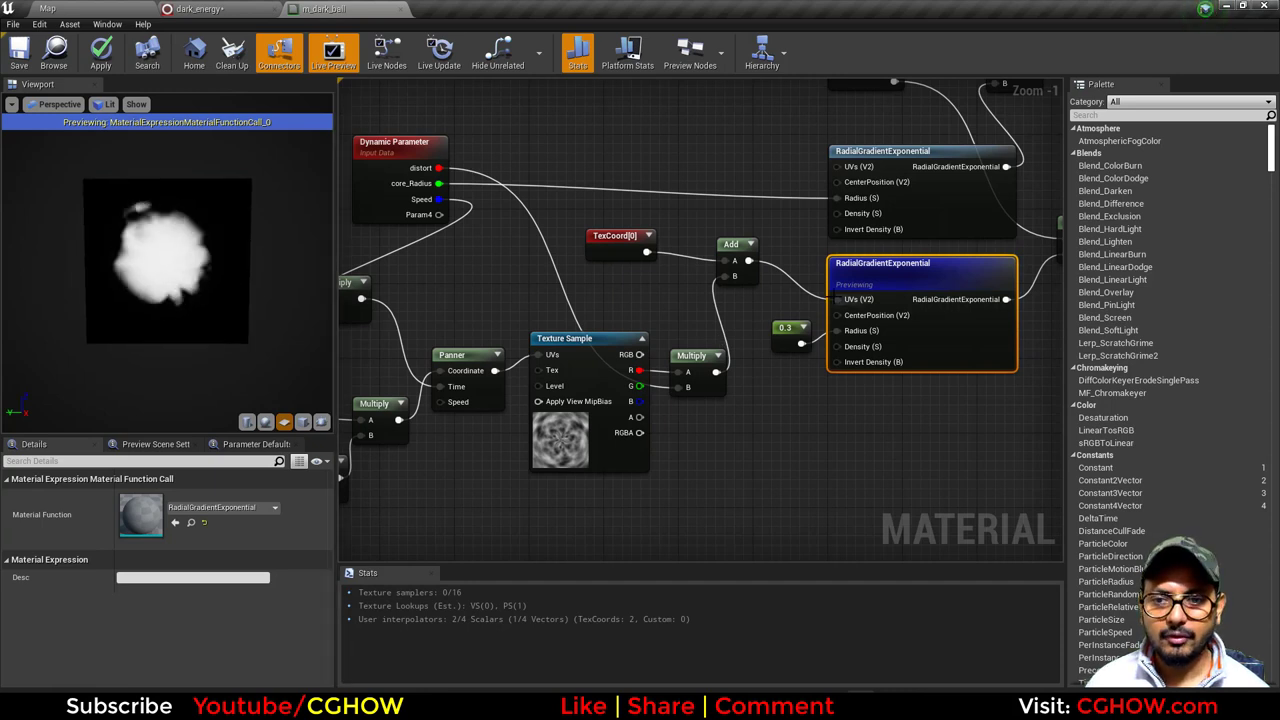
# Disconnect the Add node from the lower RadialGradientExponential's UVs and preview the noise Texture Sample.
pyautogui.rightClick(838, 299)
pyautogui.click(880, 320)
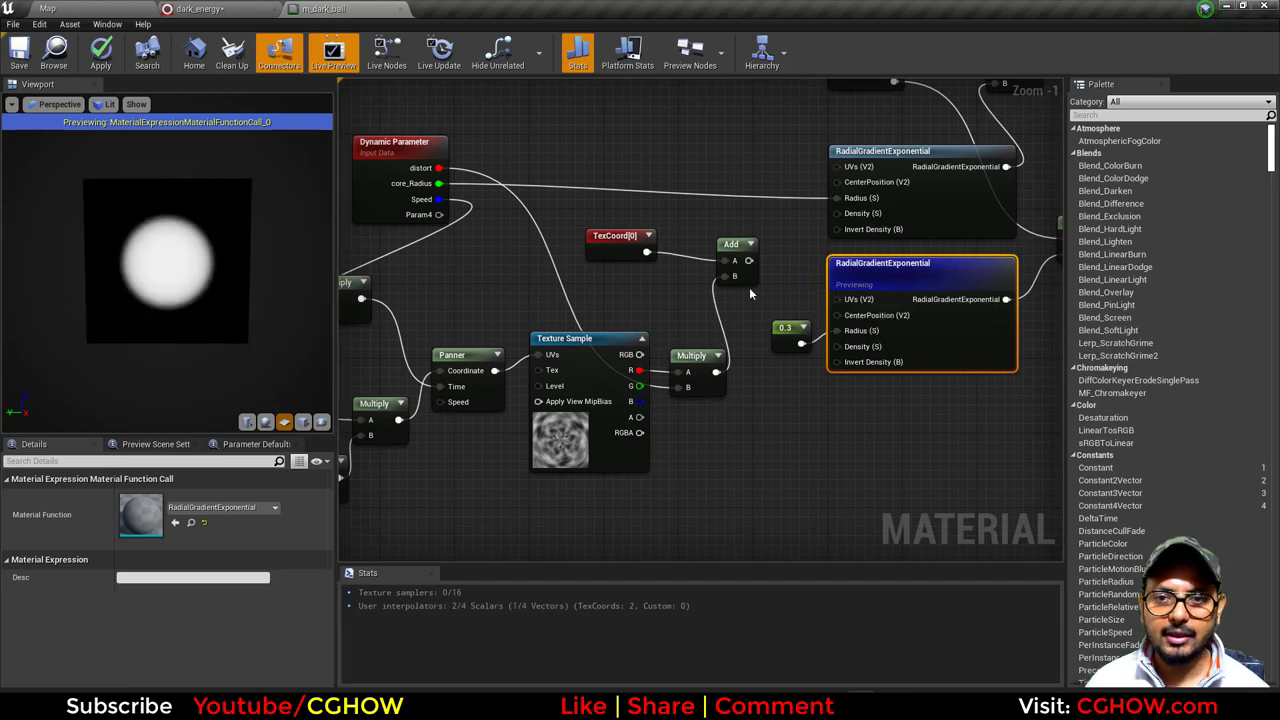
pyautogui.click(611, 401)
pyautogui.press('space')
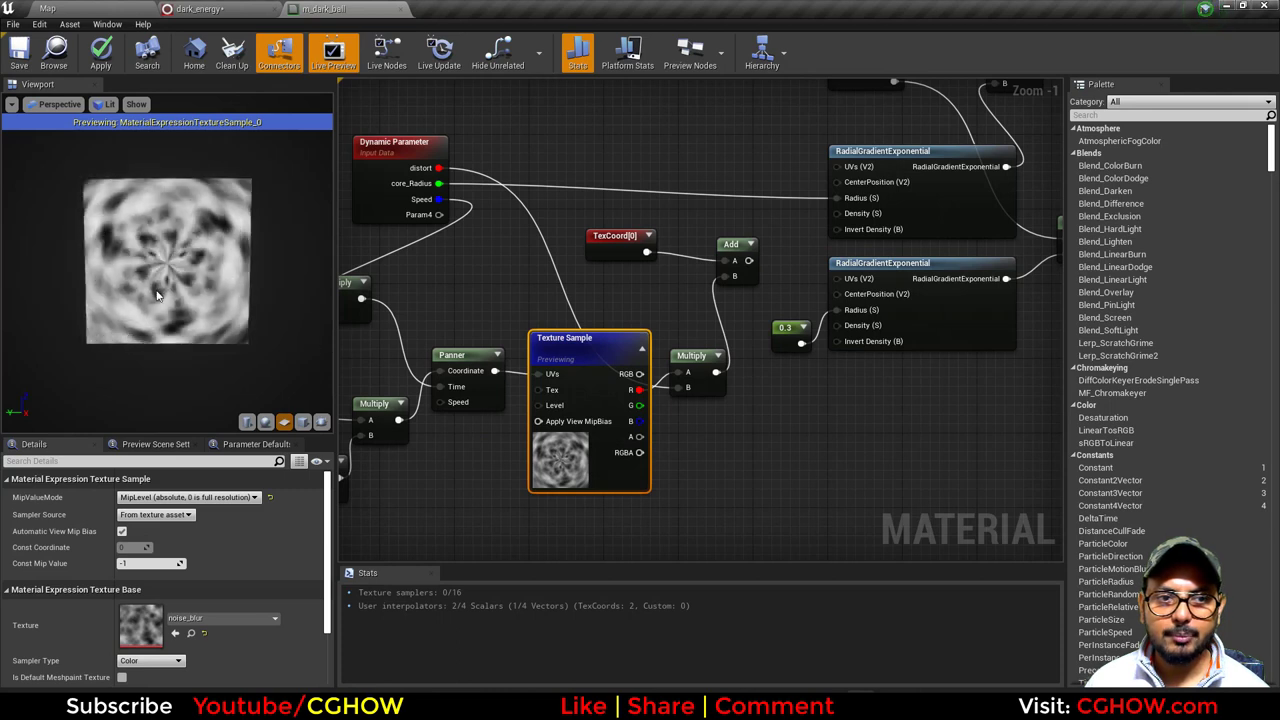
# Reconnect the Add output to the lower RadialGradientExponential's UVs and preview that gradient node.
pyautogui.moveTo(749, 260); pyautogui.dragTo(840, 280)
pyautogui.click(944, 320)
pyautogui.press('space')
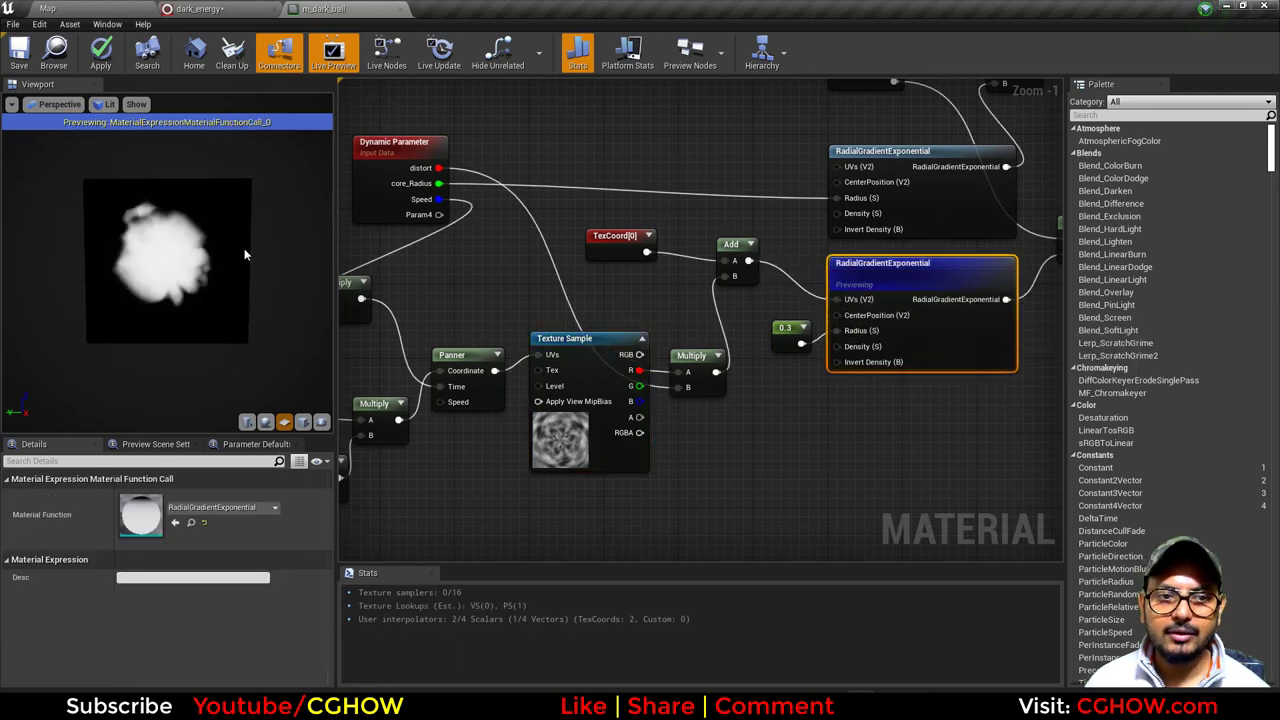
# Preview the RadialGradientExponential driven by core_Radius and move the node slightly upward.
pyautogui.moveTo(1015, 436); pyautogui.dragTo(925, 545, button='right')
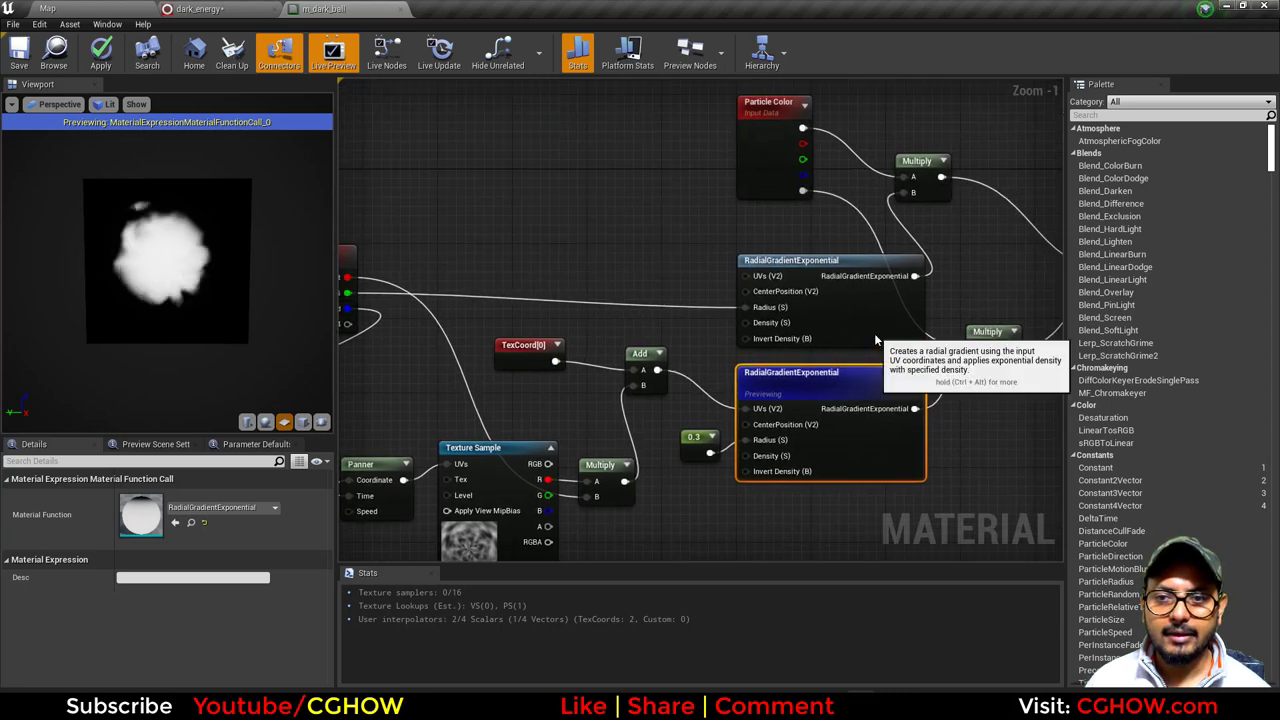
pyautogui.click(874, 333)
pyautogui.press('space')
pyautogui.moveTo(843, 337); pyautogui.dragTo(856, 309)
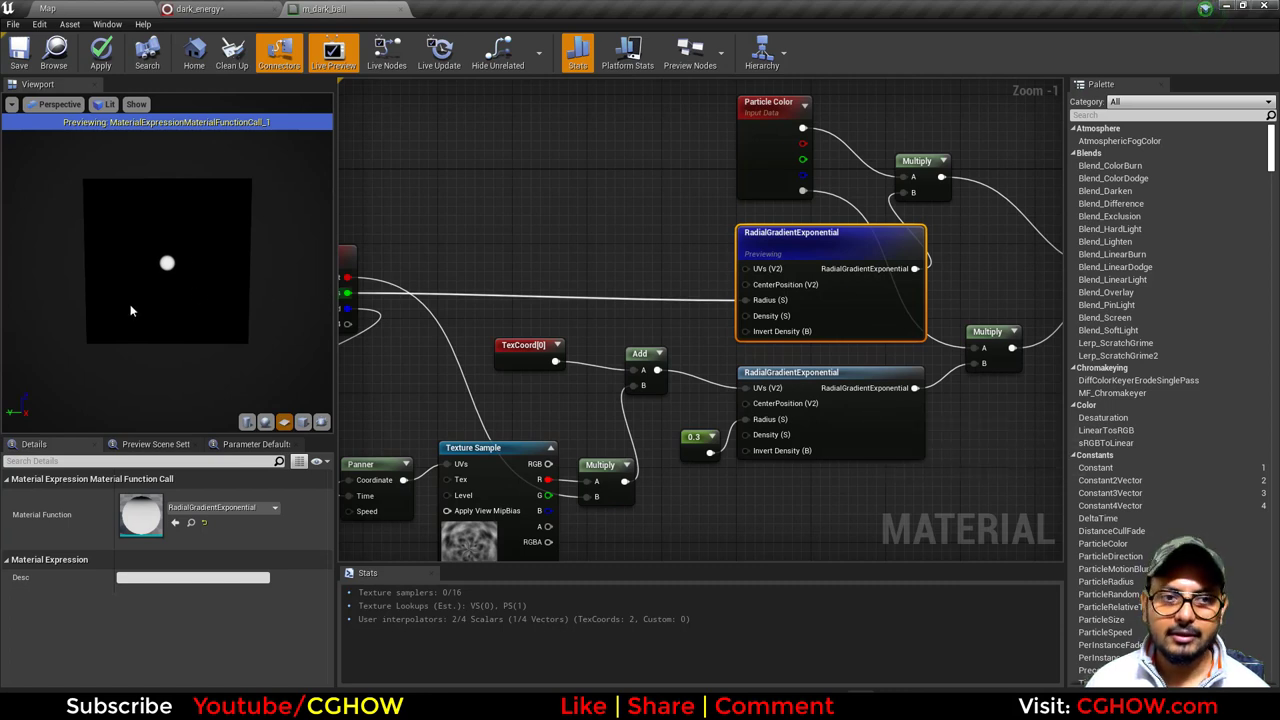
# Preview the lower RadialGradientExponential that feeds Opacity, and return the preview to the full material.
pyautogui.moveTo(956, 168); pyautogui.dragTo(748, 227, button='right')
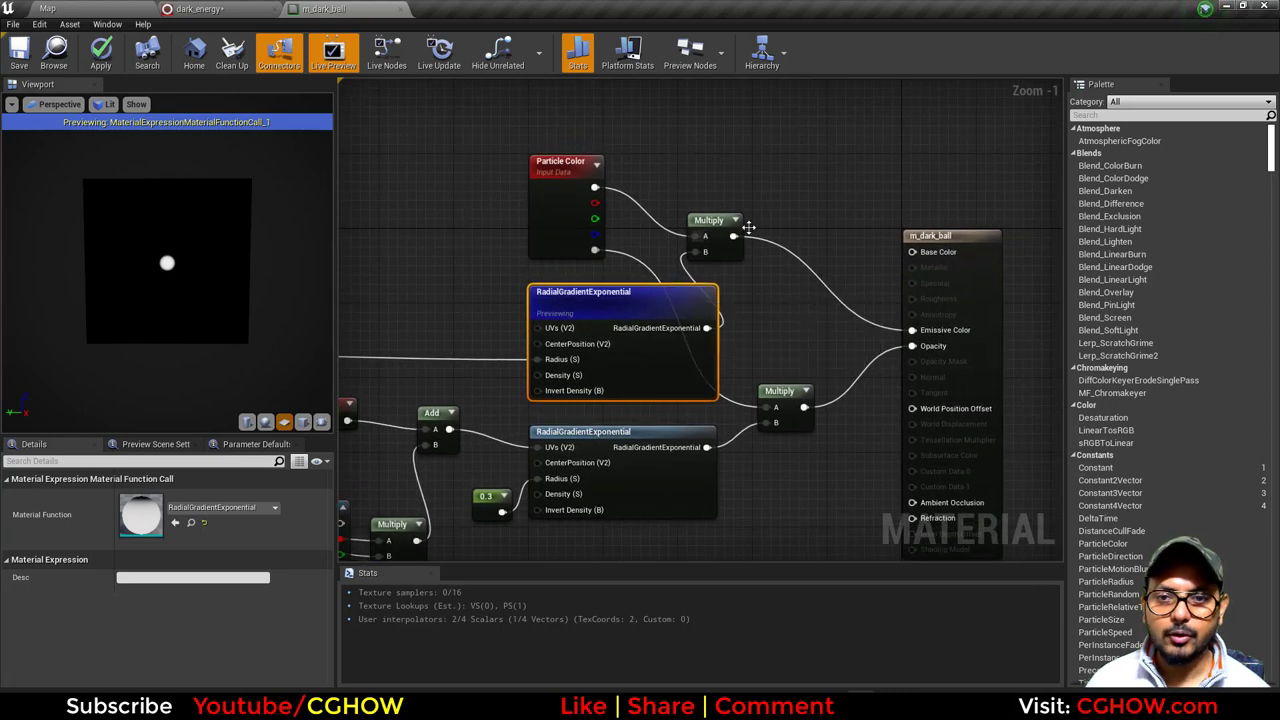
pyautogui.click(656, 508)
pyautogui.press('space')
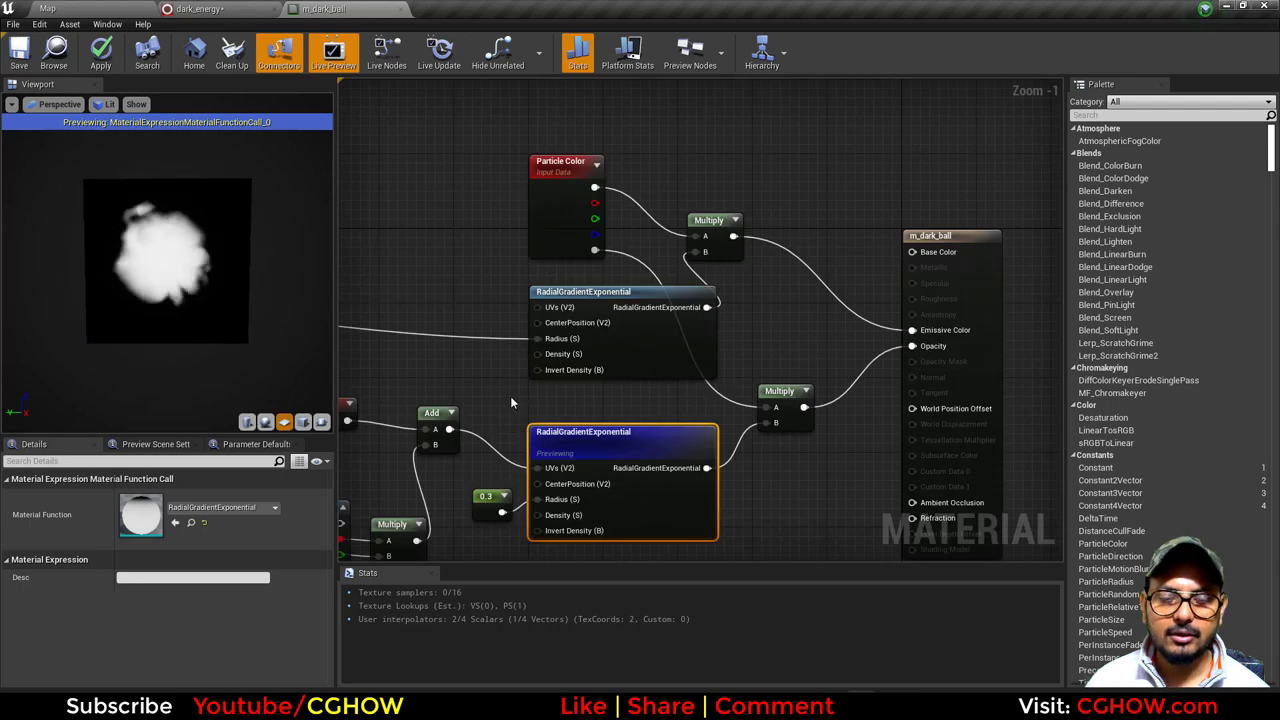
pyautogui.press('space')
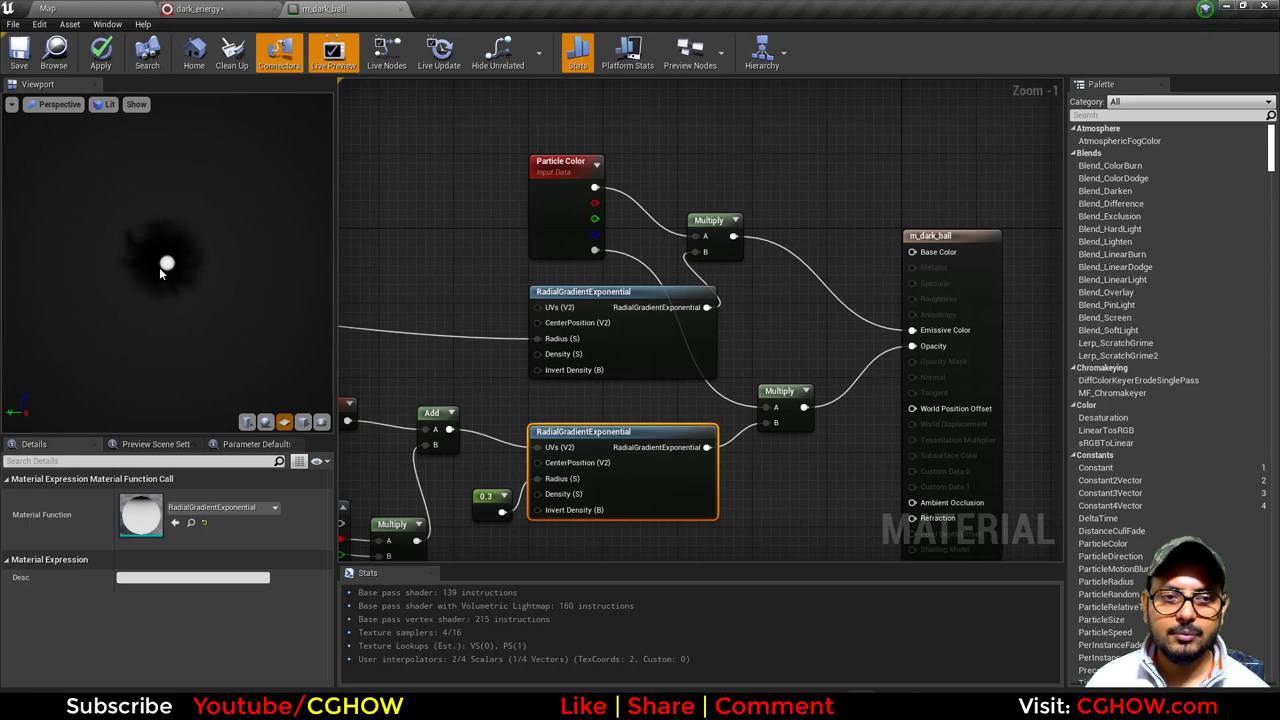
# Examine how the Dynamic Parameter's distort, core_Radius and Speed outputs feed the m_dark_ball graph.
pyautogui.moveTo(389, 311); pyautogui.dragTo(474, 264, button='right')
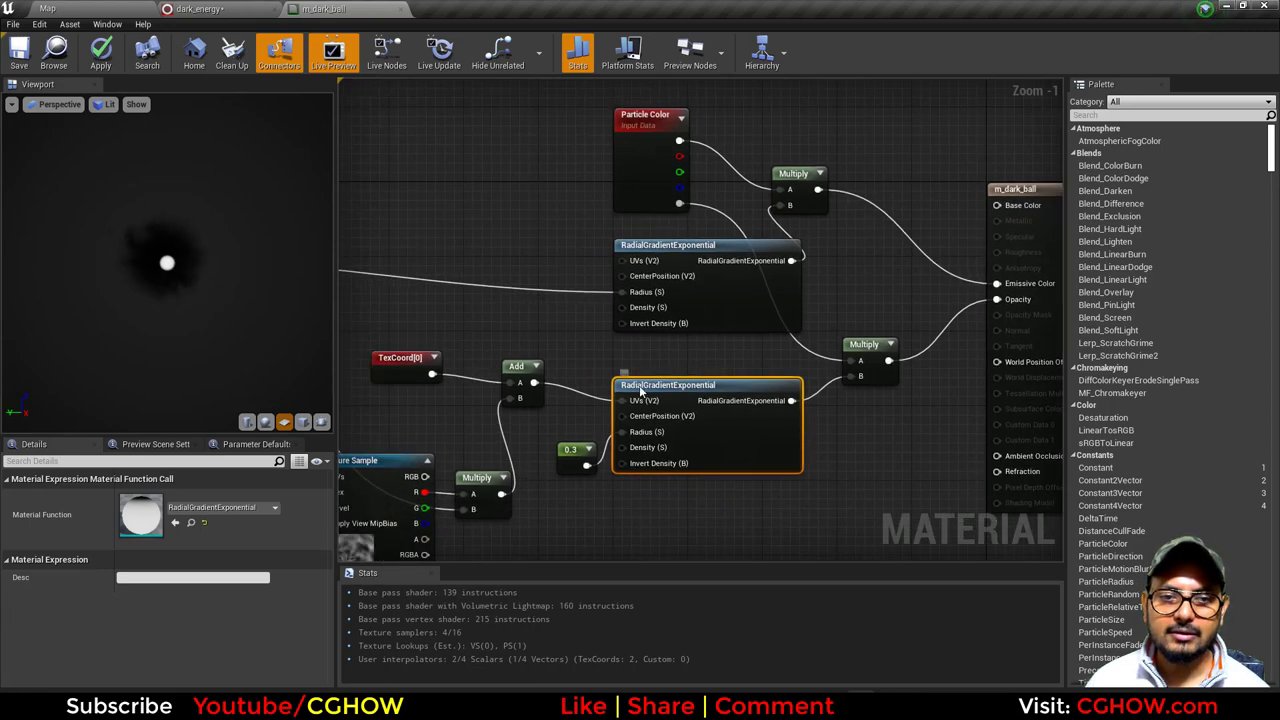
pyautogui.scroll(-2, 695, 357)
pyautogui.moveTo(470, 422); pyautogui.dragTo(849, 343, button='right')
pyautogui.scroll(2, 652, 243)
pyautogui.moveTo(703, 263); pyautogui.dragTo(517, 206, button='right')
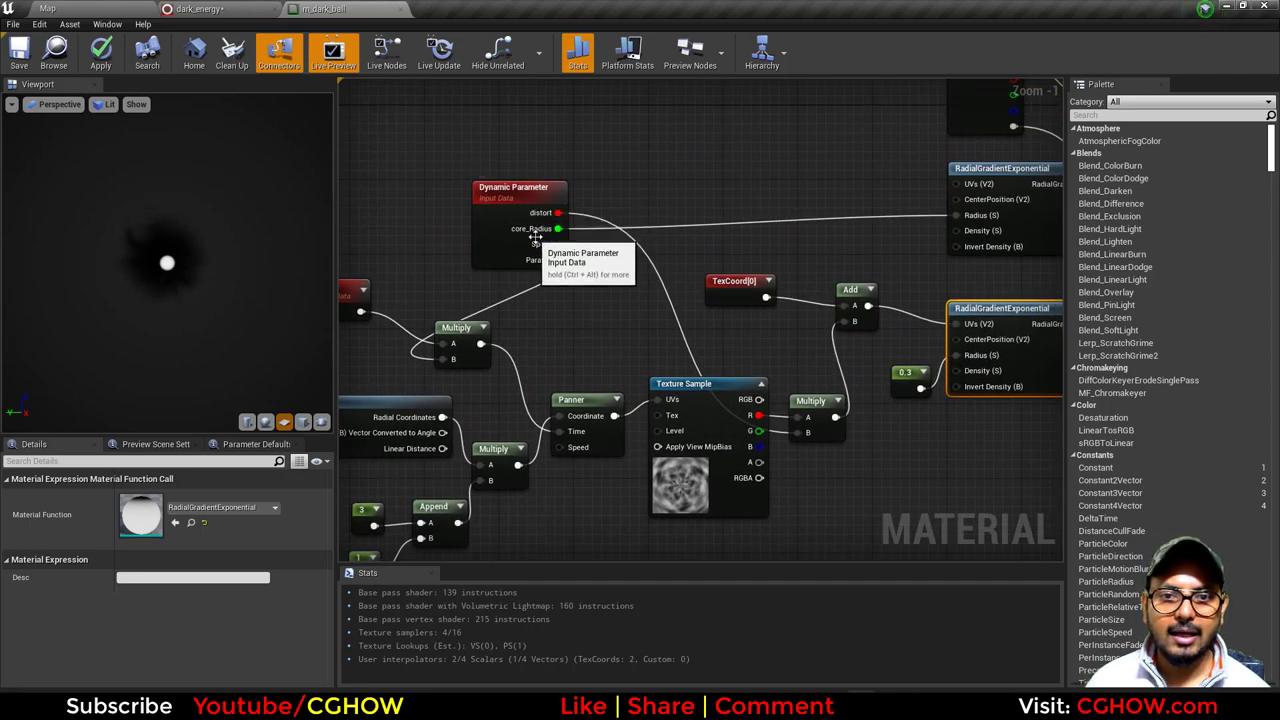
pyautogui.scroll(-2, 650, 290)
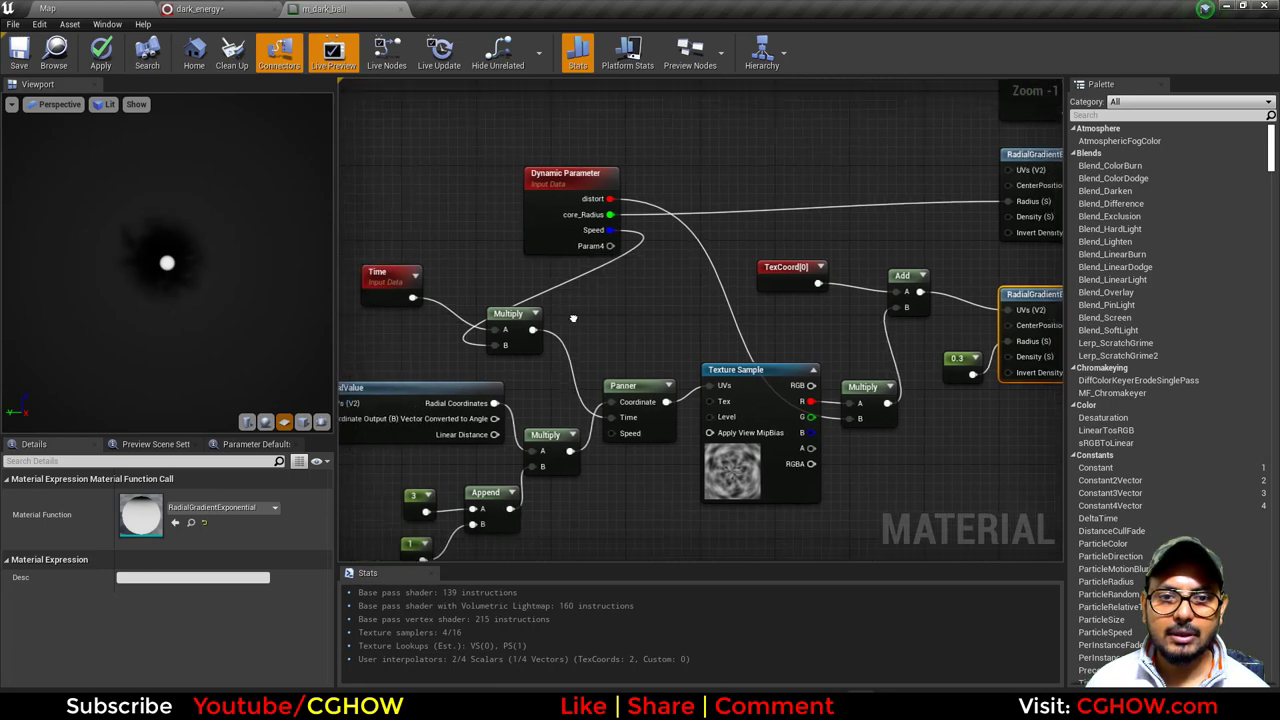
pyautogui.moveTo(688, 323); pyautogui.dragTo(441, 436, button='right')
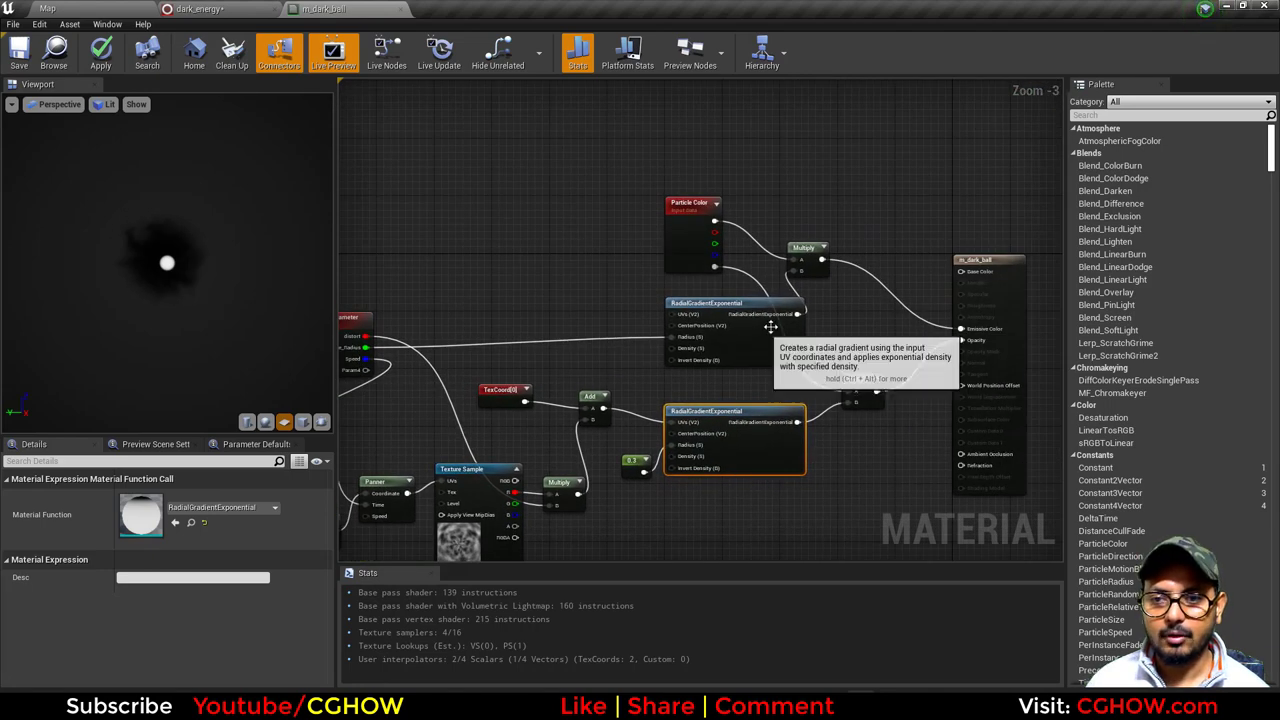
# Close m_dark_ball without applying changes and inspect Fountain002's Initialize Particle, Box Location, Add Velocity and Curl Noise Force settings.
pyautogui.click(400, 9)
pyautogui.click(722, 396)
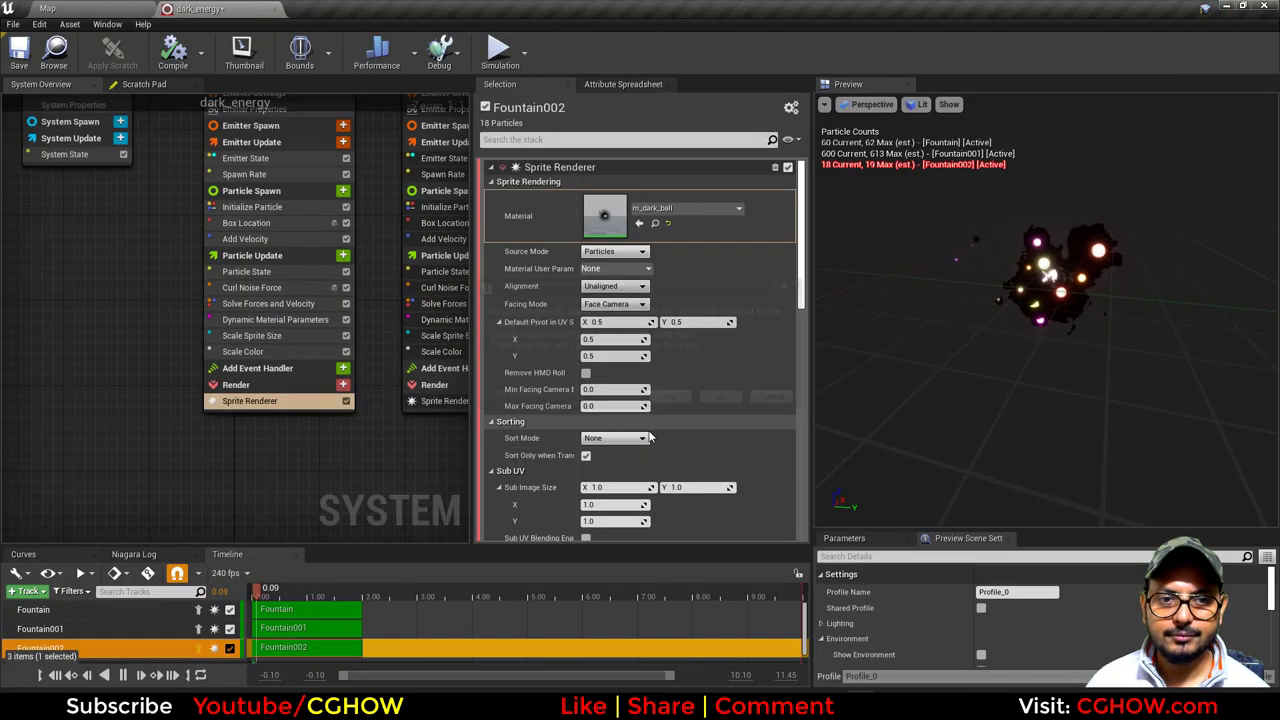
pyautogui.scroll(1, 198, 456)
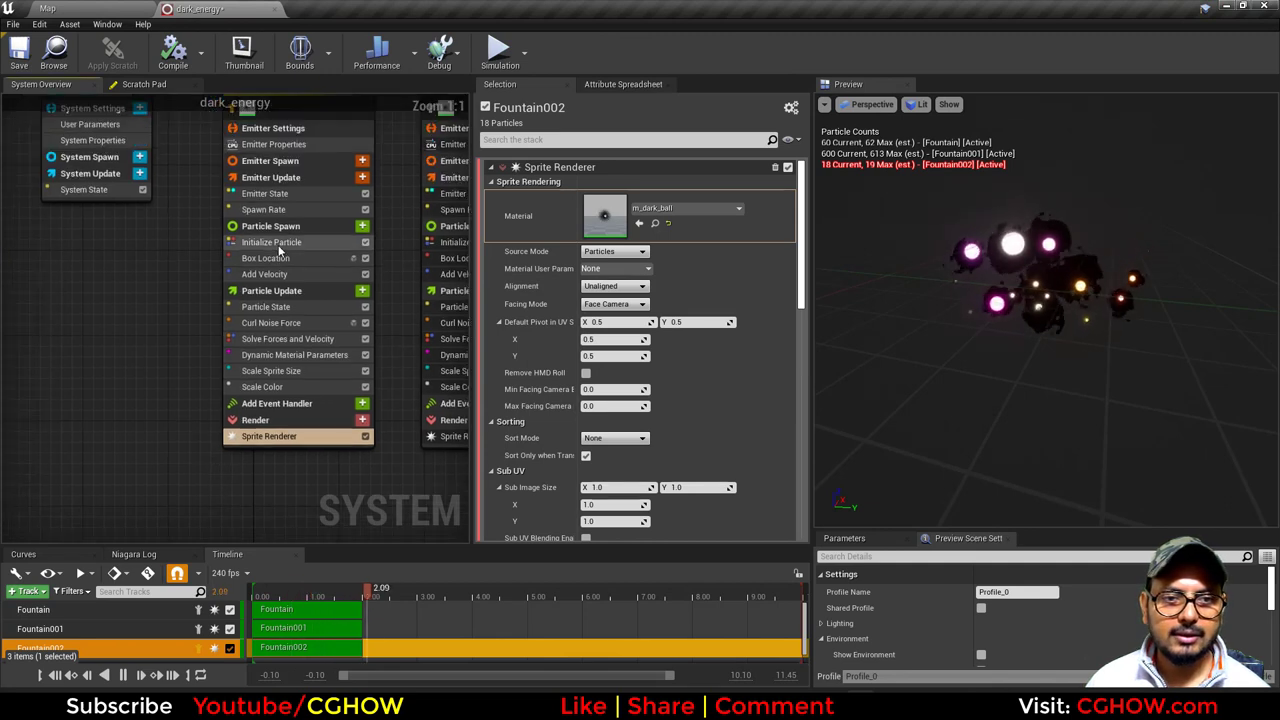
pyautogui.click(271, 242)
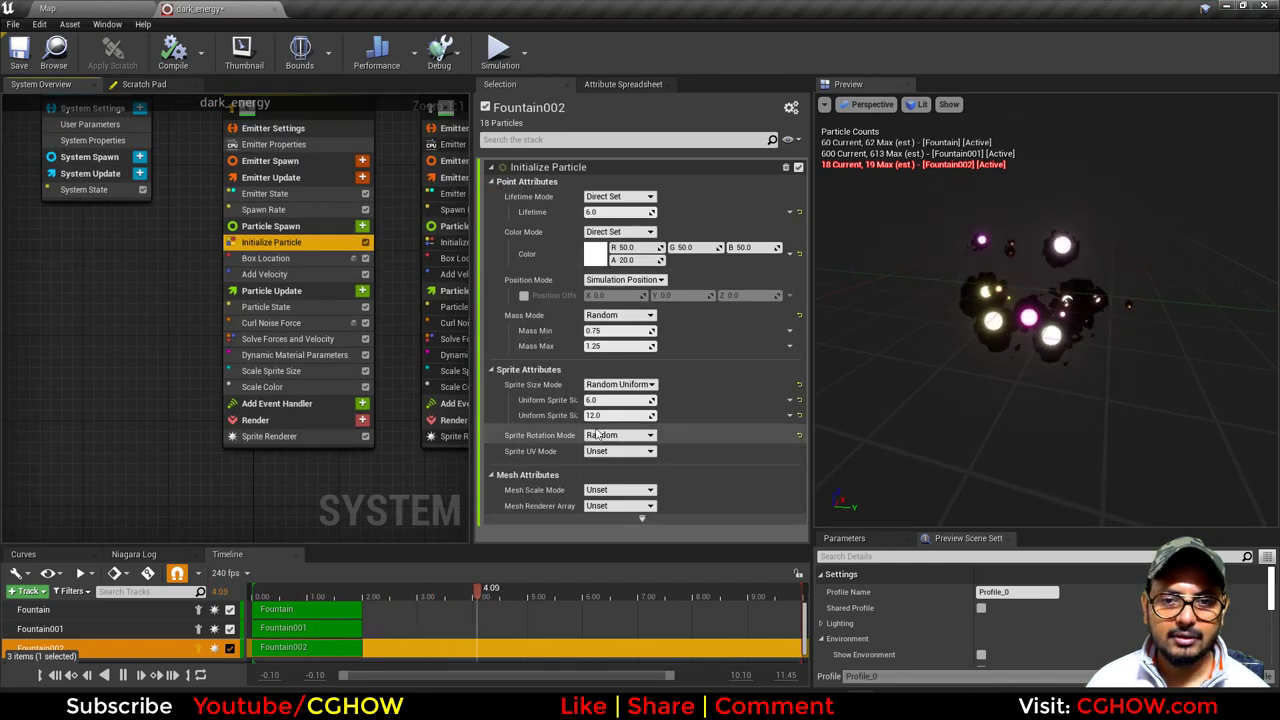
pyautogui.click(289, 260)
pyautogui.click(285, 277)
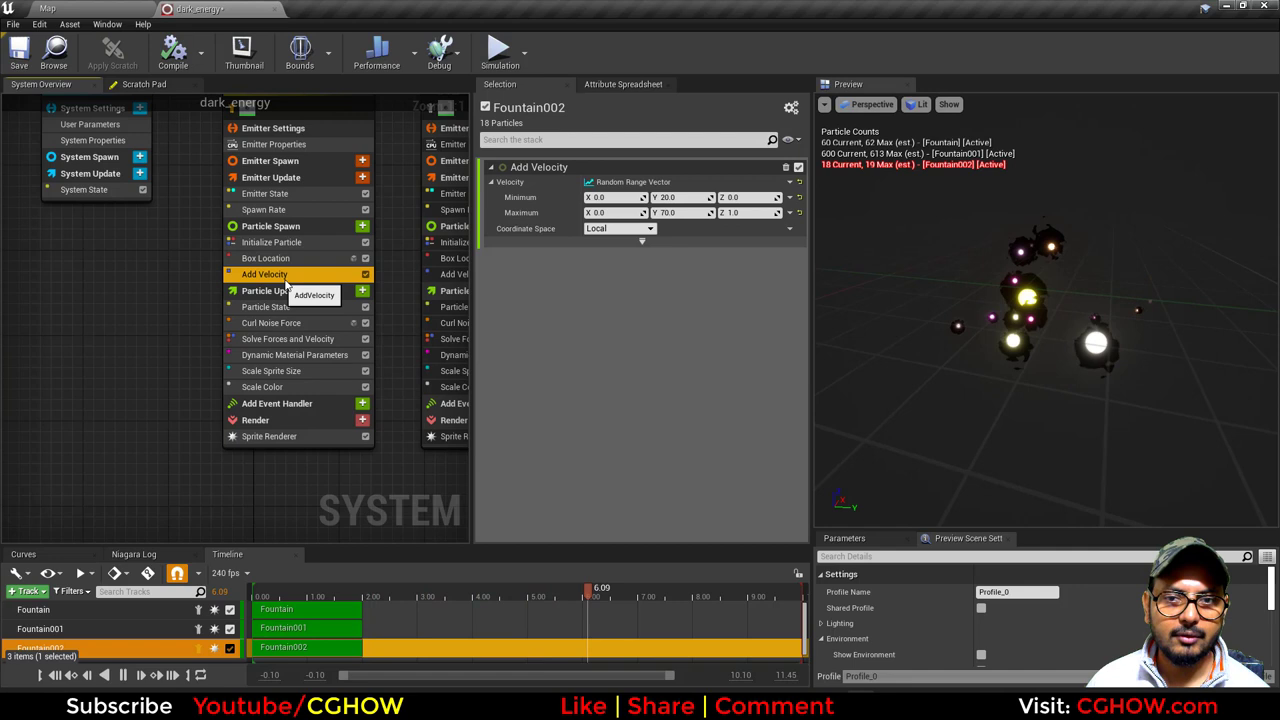
pyautogui.click(270, 323)
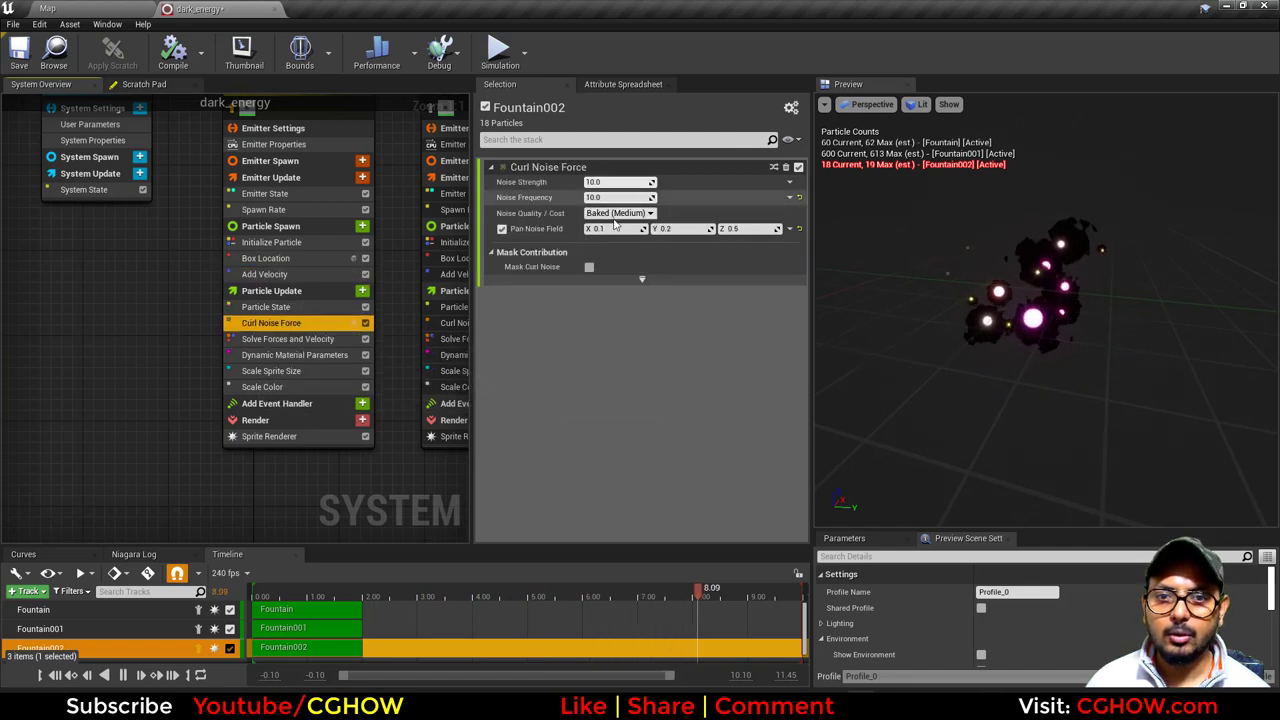
# Try a Speed range of 0 in Fountain002's Dynamic Material Parameters, and restore it to minimum 5 and maximum 20.
pyautogui.click(296, 354)
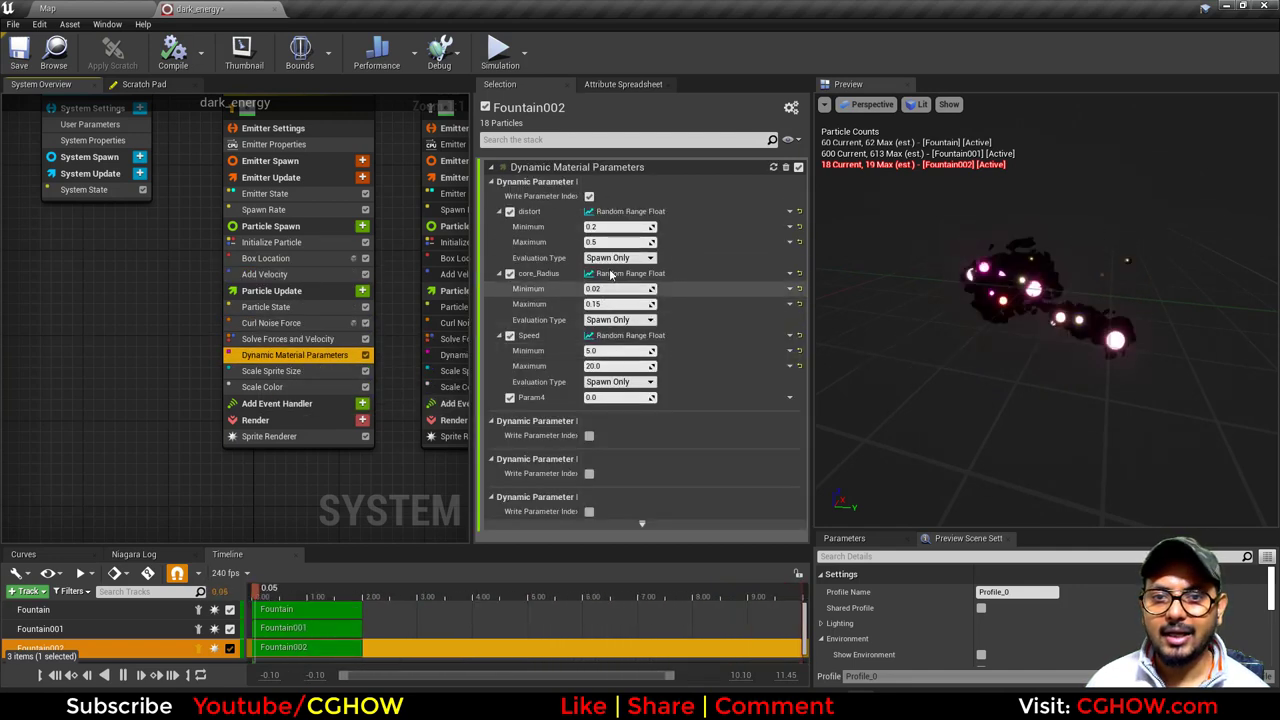
pyautogui.click(613, 366)
pyautogui.write('0')
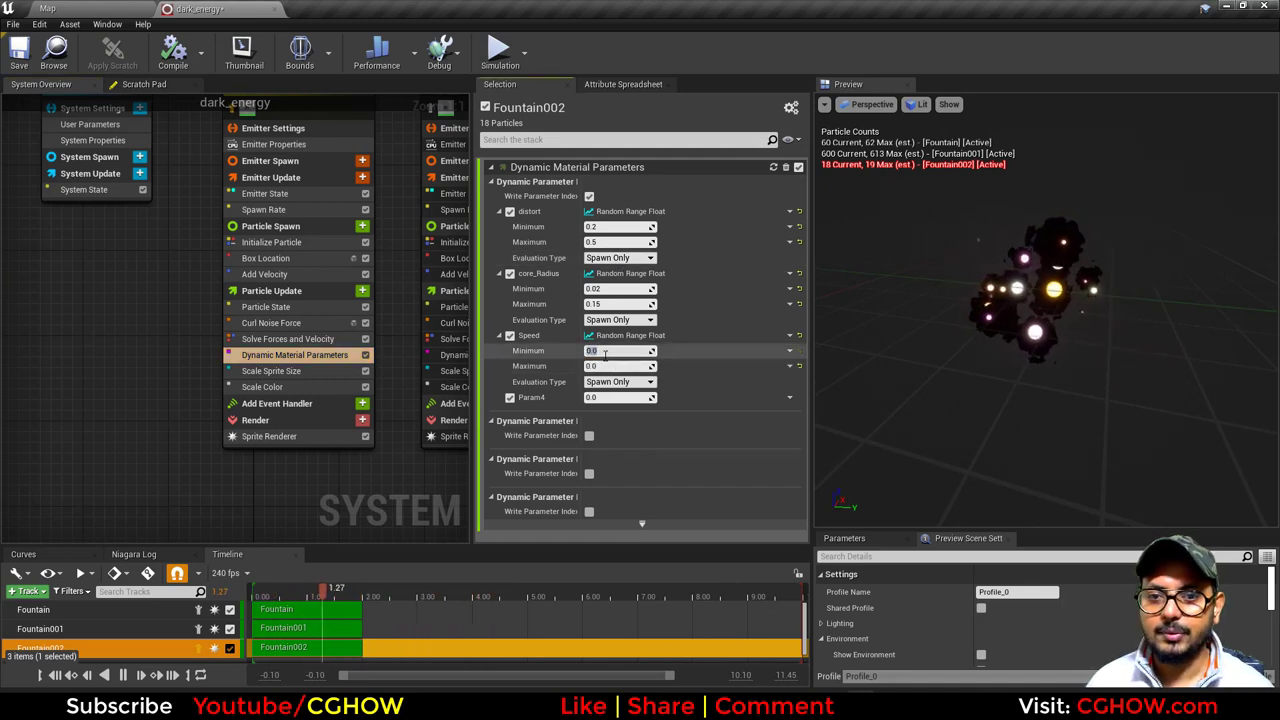
pyautogui.write('5')
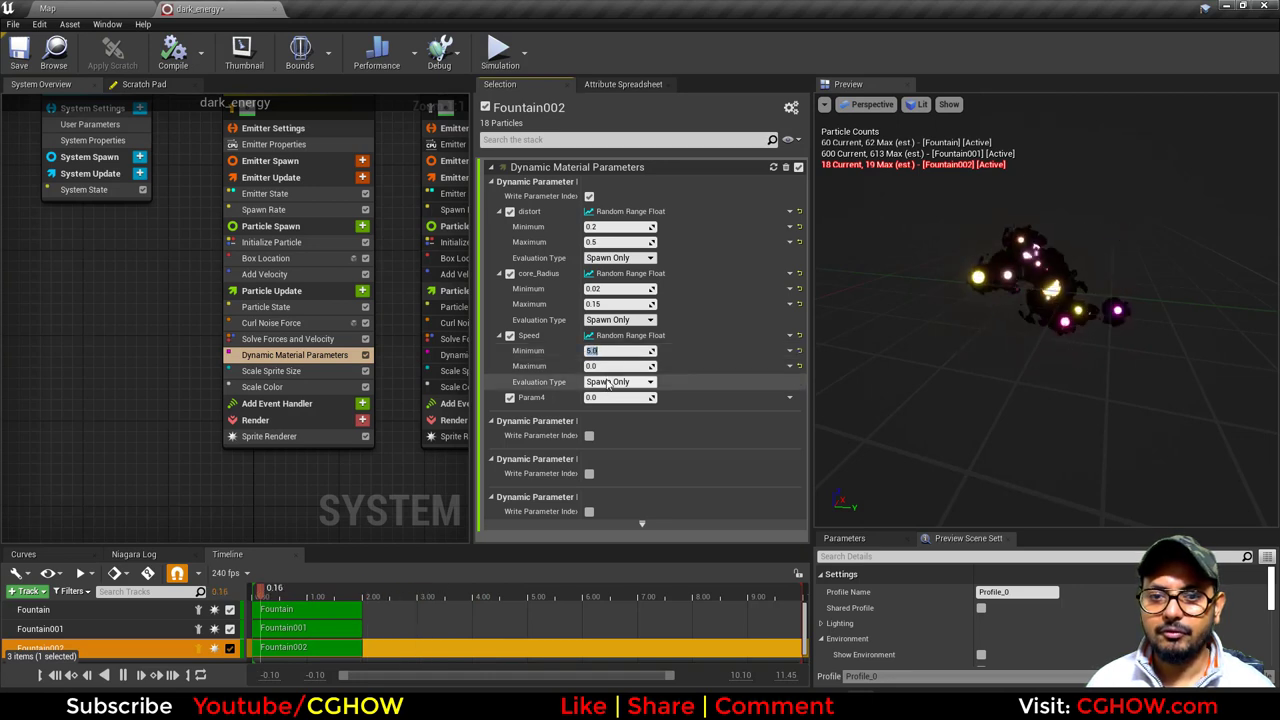
pyautogui.press('Return')
pyautogui.click(605, 366)
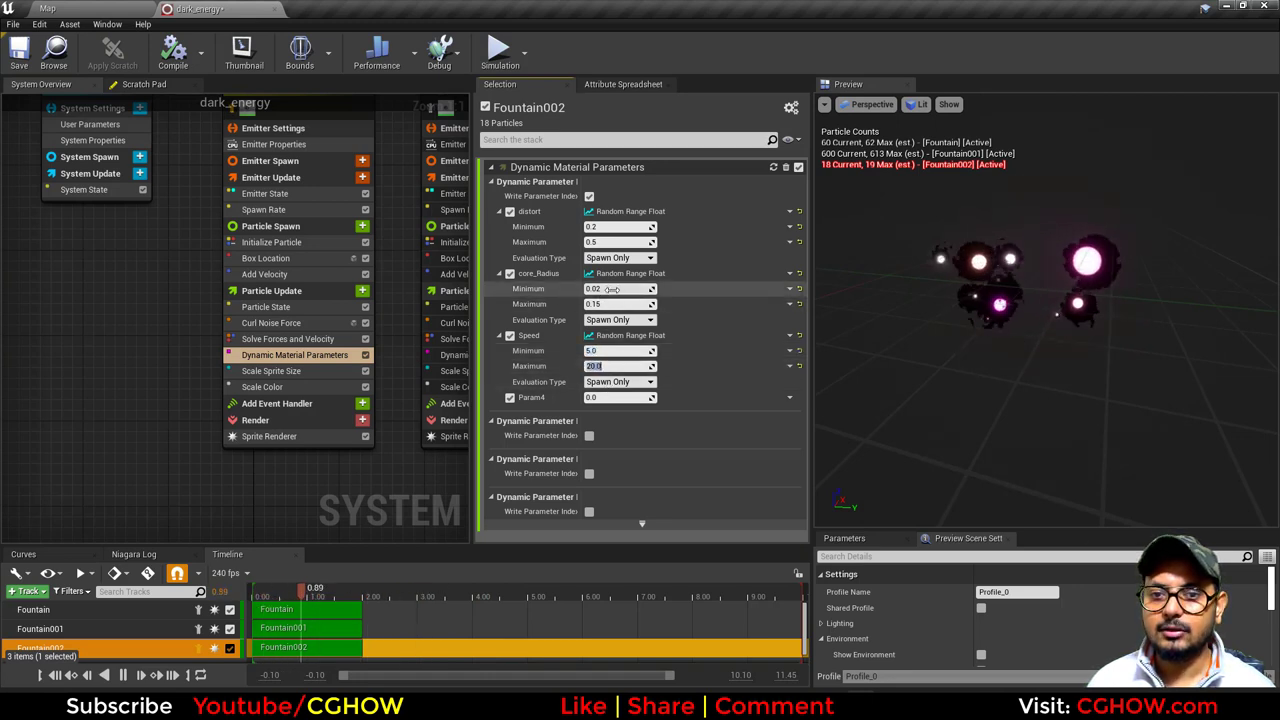
# Try core_Radius maximums of 5 and 0, and set the maximum back to 0.15.
pyautogui.click(610, 305)
pyautogui.write('5')
pyautogui.press('Return')
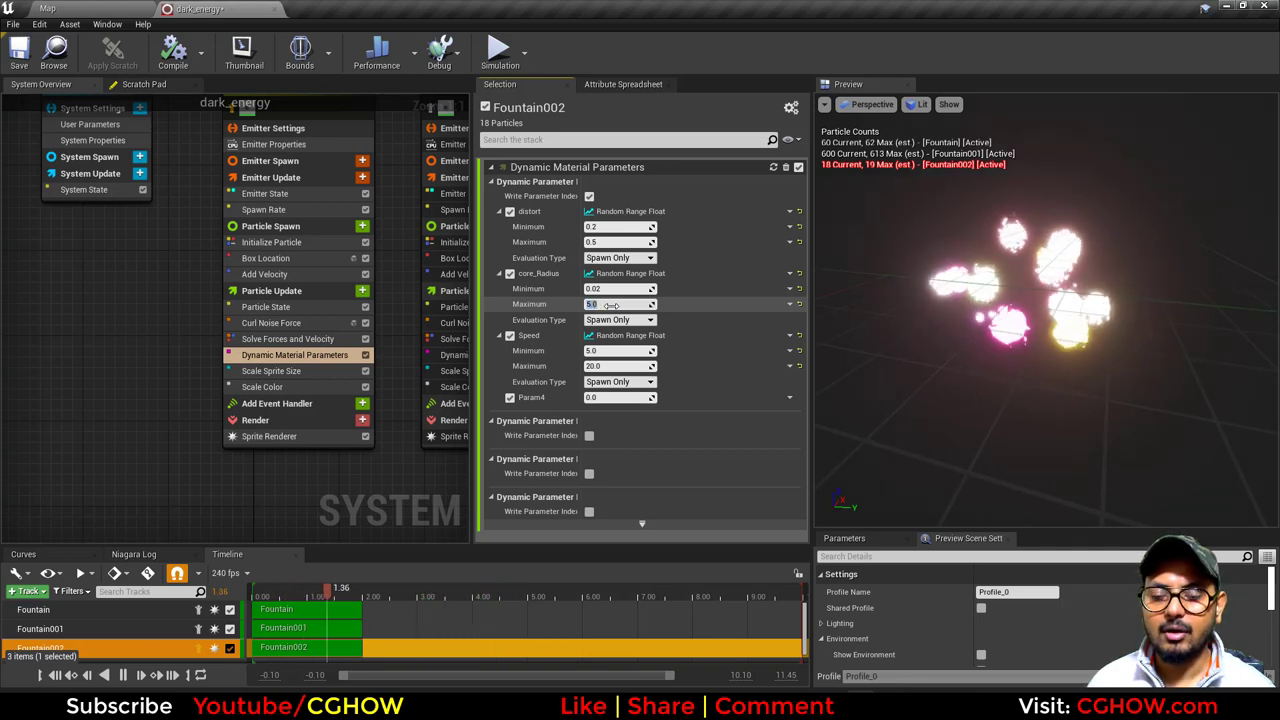
pyautogui.write('0')
pyautogui.press('Return')
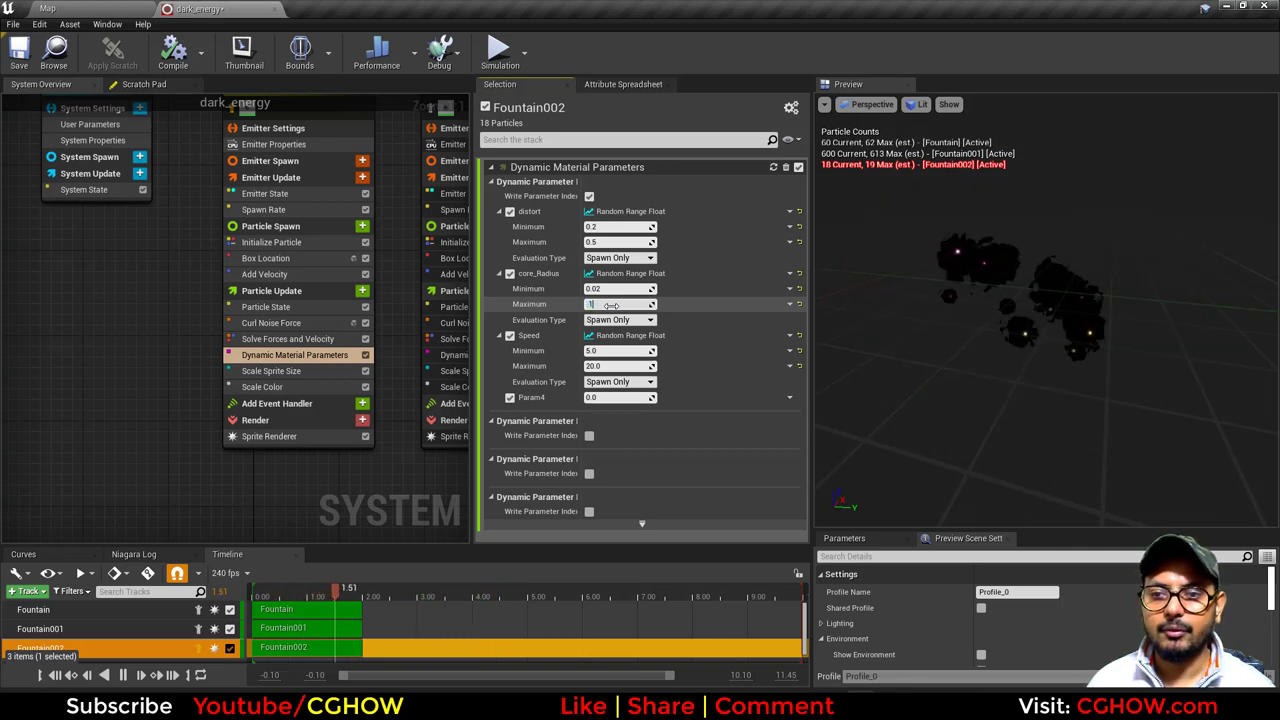
pyautogui.write('.15')
pyautogui.press('Return')
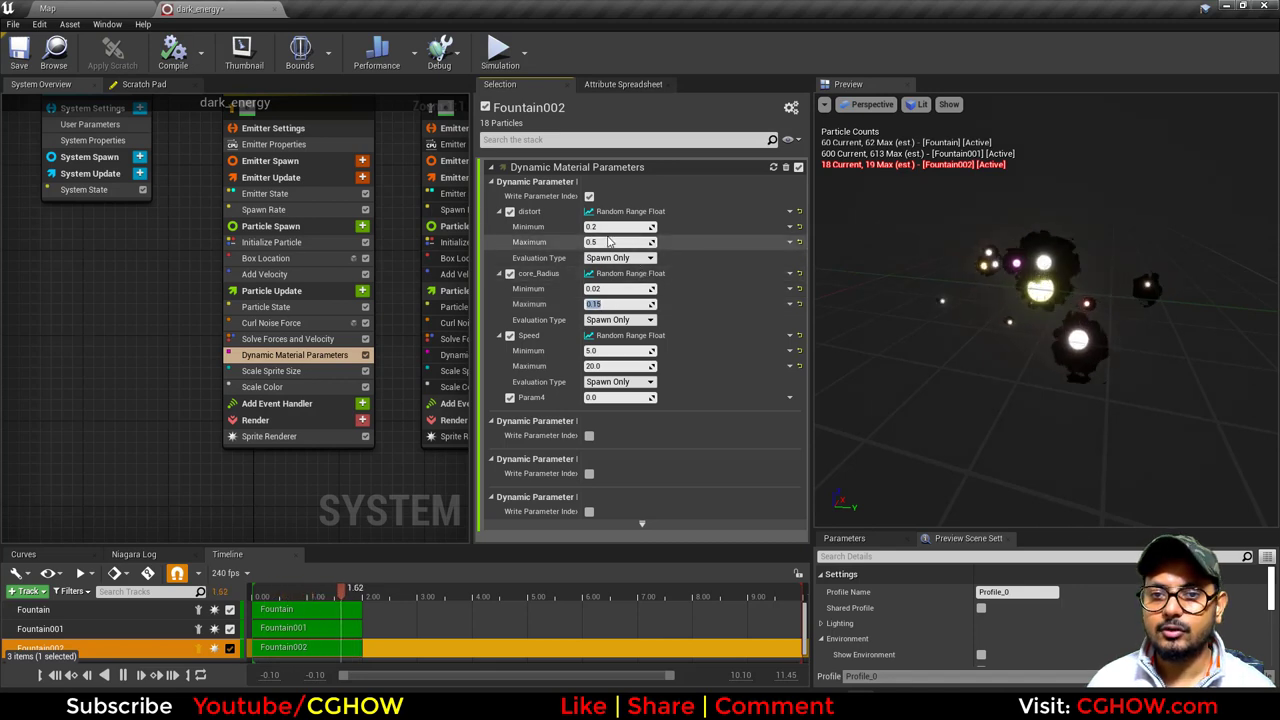
# Try distort values of 0 and 5, and set the distort minimum to 0.1 and maximum to 0.5.
pyautogui.write('0')
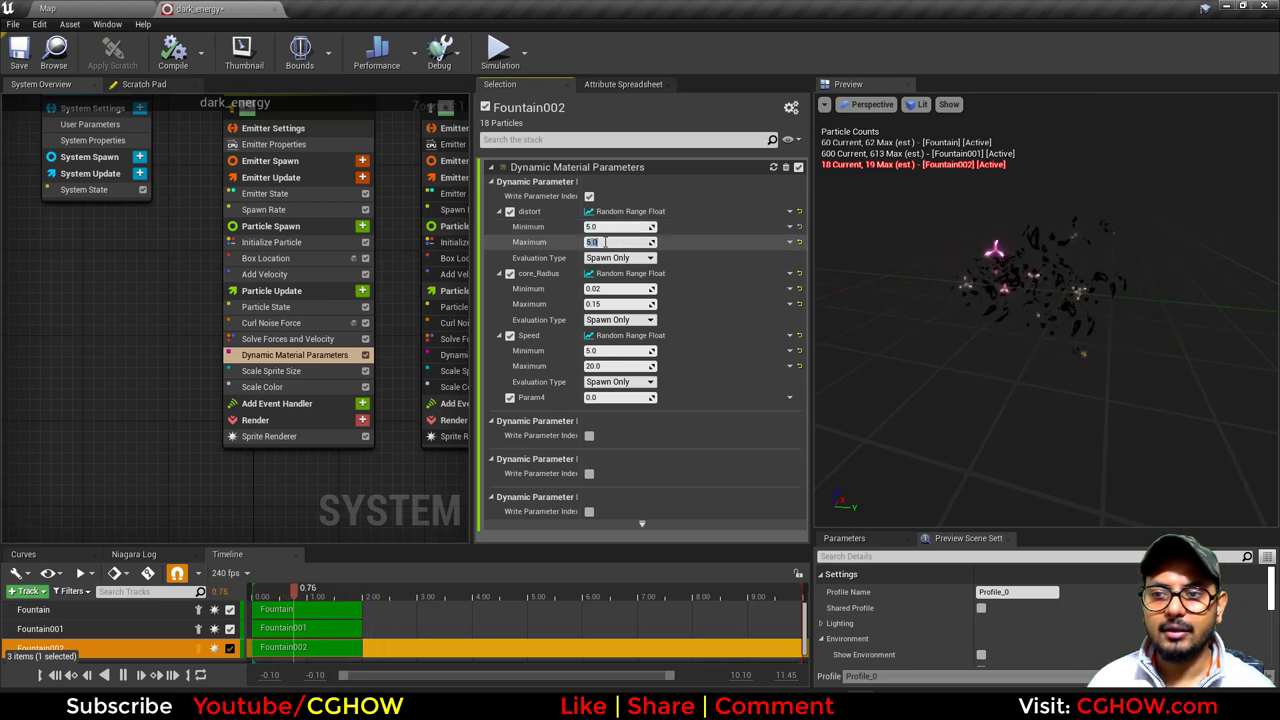
pyautogui.write('0.1')
pyautogui.press('Return')
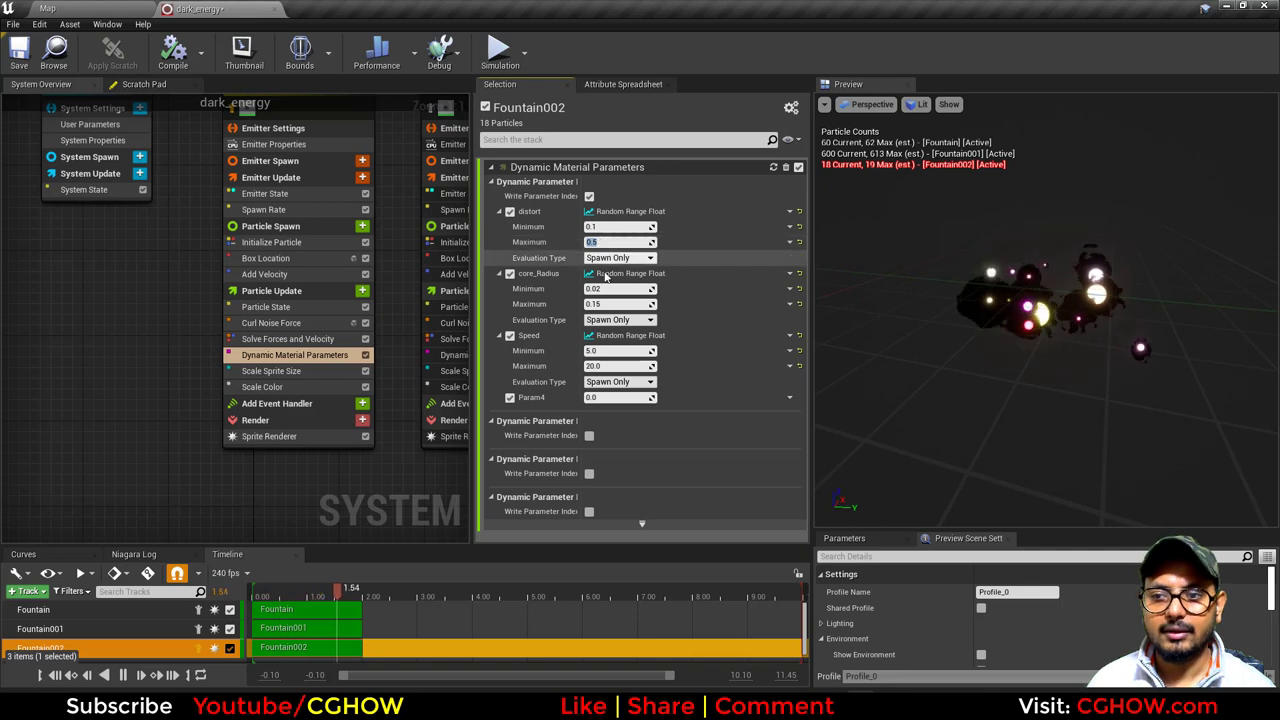
# Inspect Fountain002's Scale Sprite Size curve and the random RGB range of its Scale Color module.
pyautogui.click(299, 372)
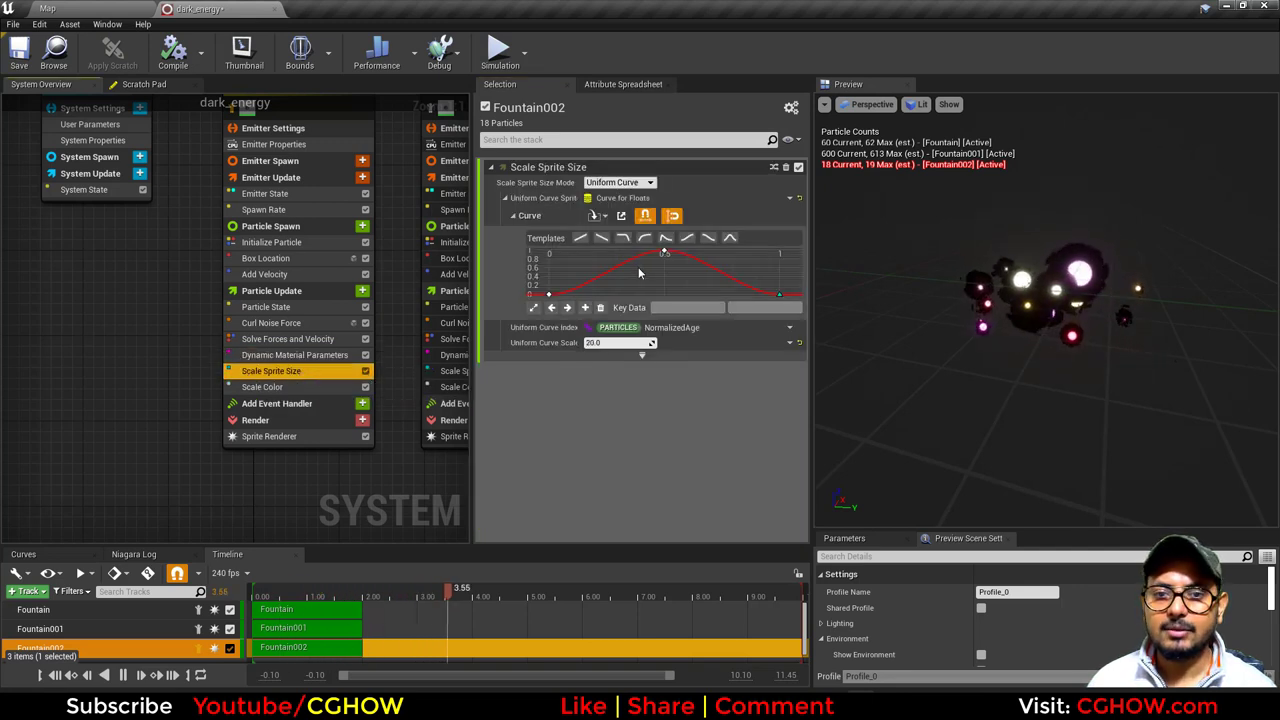
pyautogui.click(305, 387)
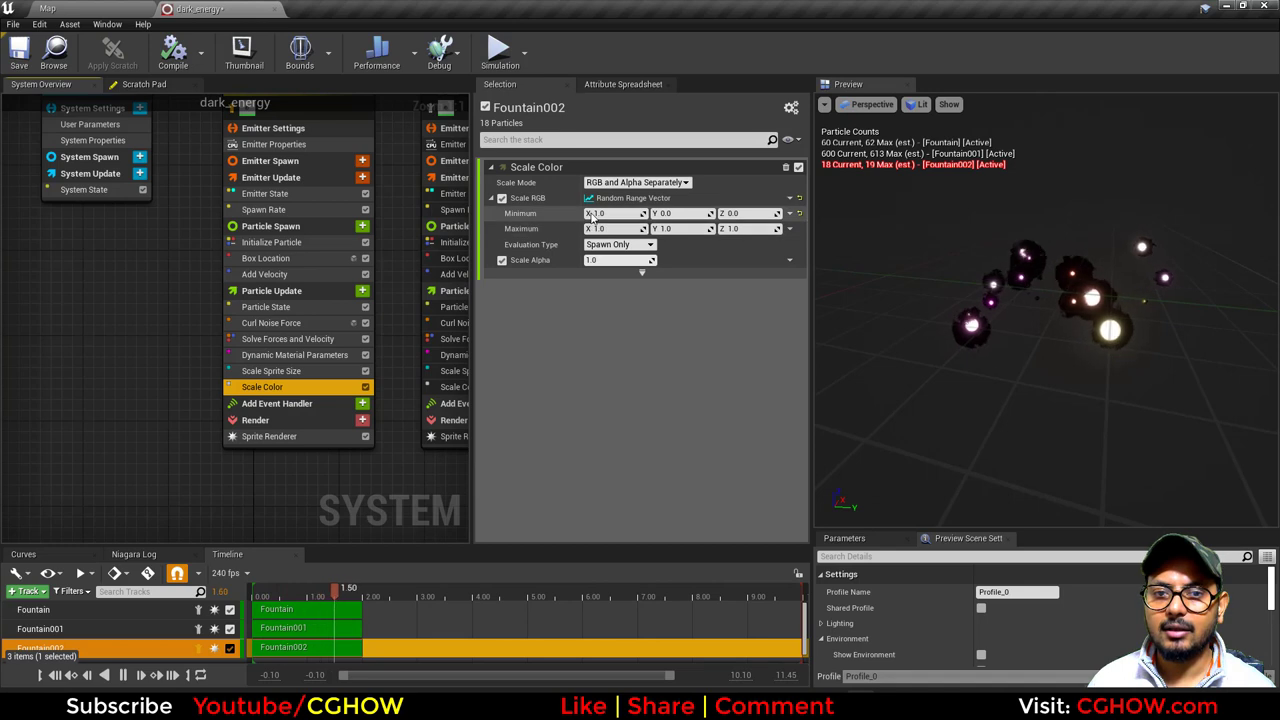
pyautogui.click(272, 371)
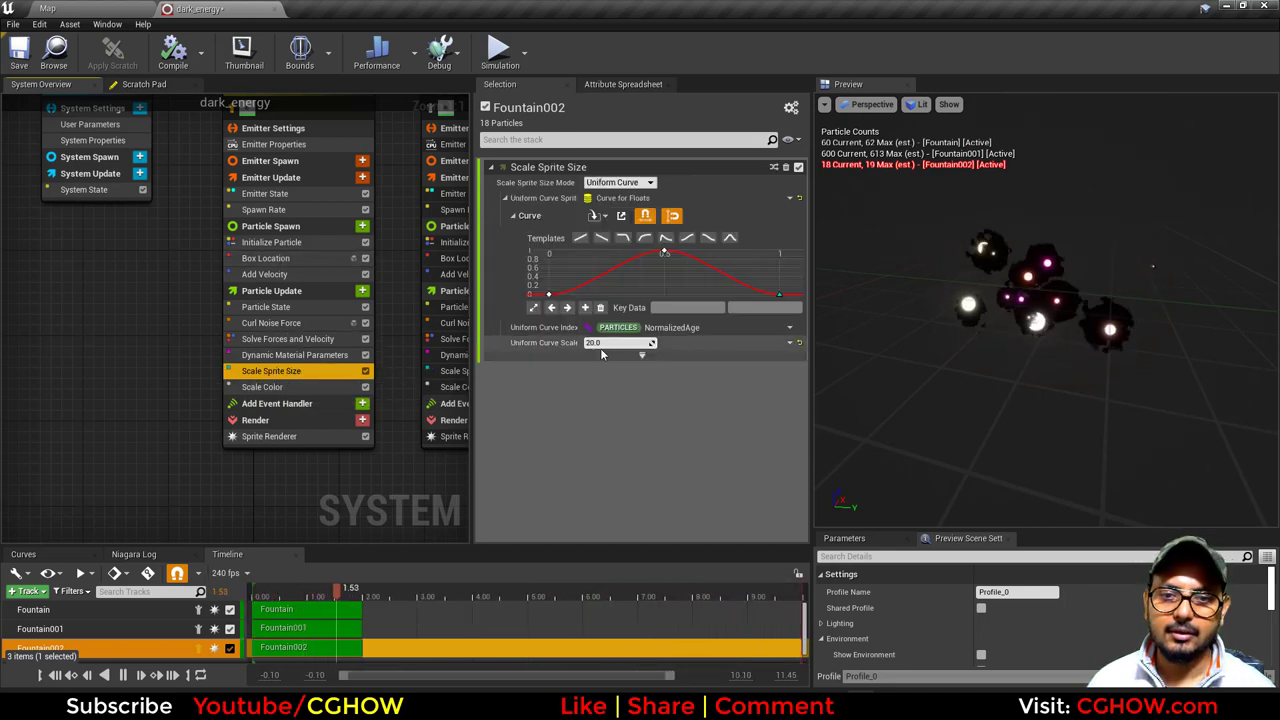
pyautogui.scroll(-2, 190, 324)
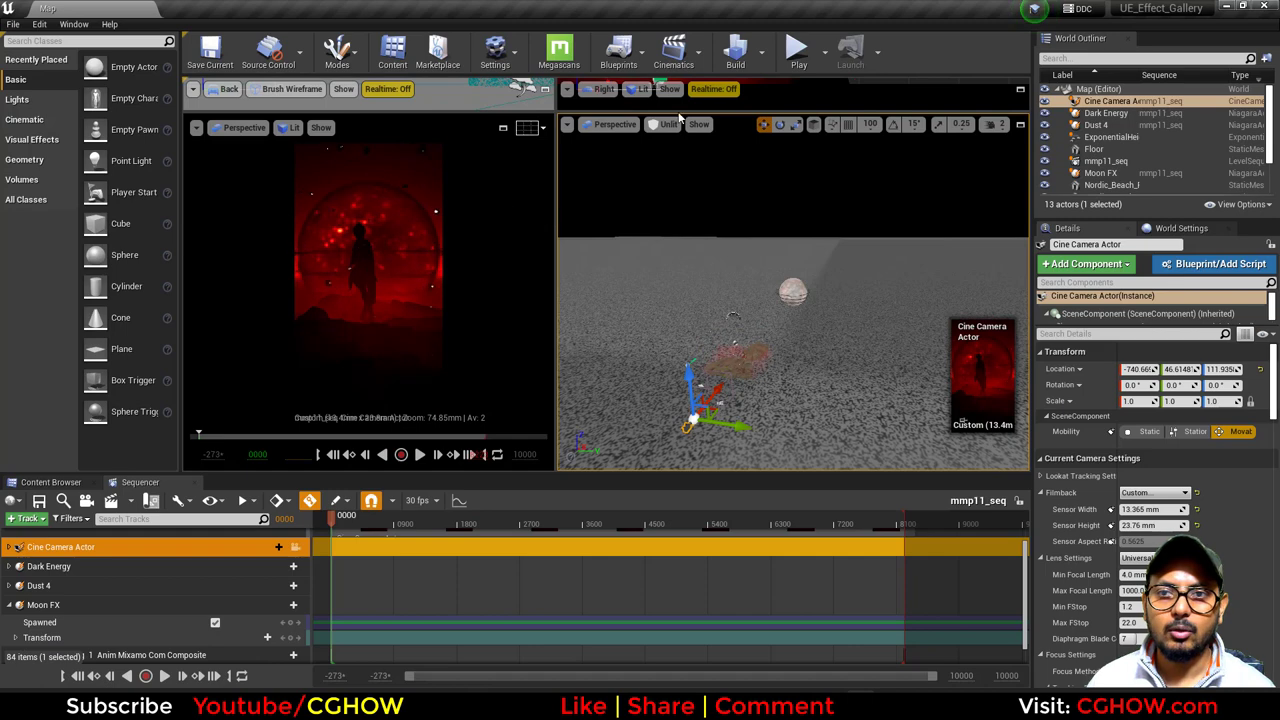
# Play the Map level in full screen to watch the dancer scene, stop it, and play it in full screen again.
pyautogui.click(798, 50)
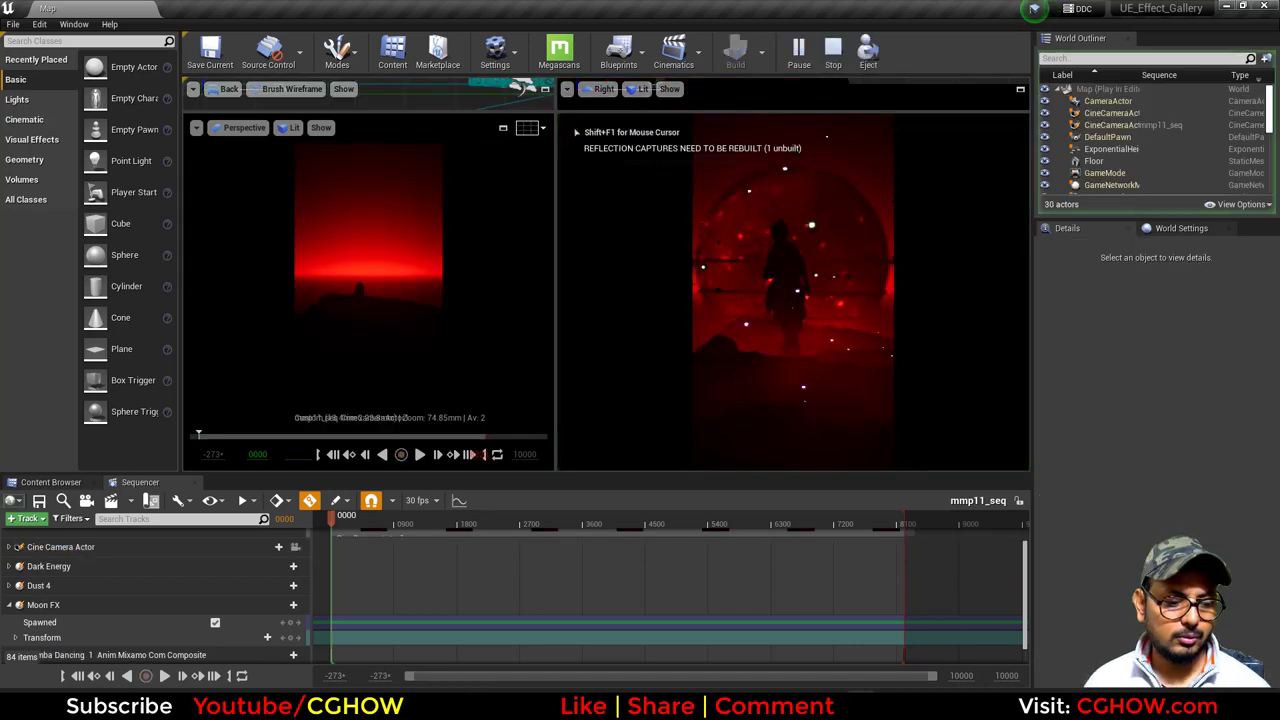
pyautogui.hotkey('shift', 'F1')
pyautogui.press('F11')
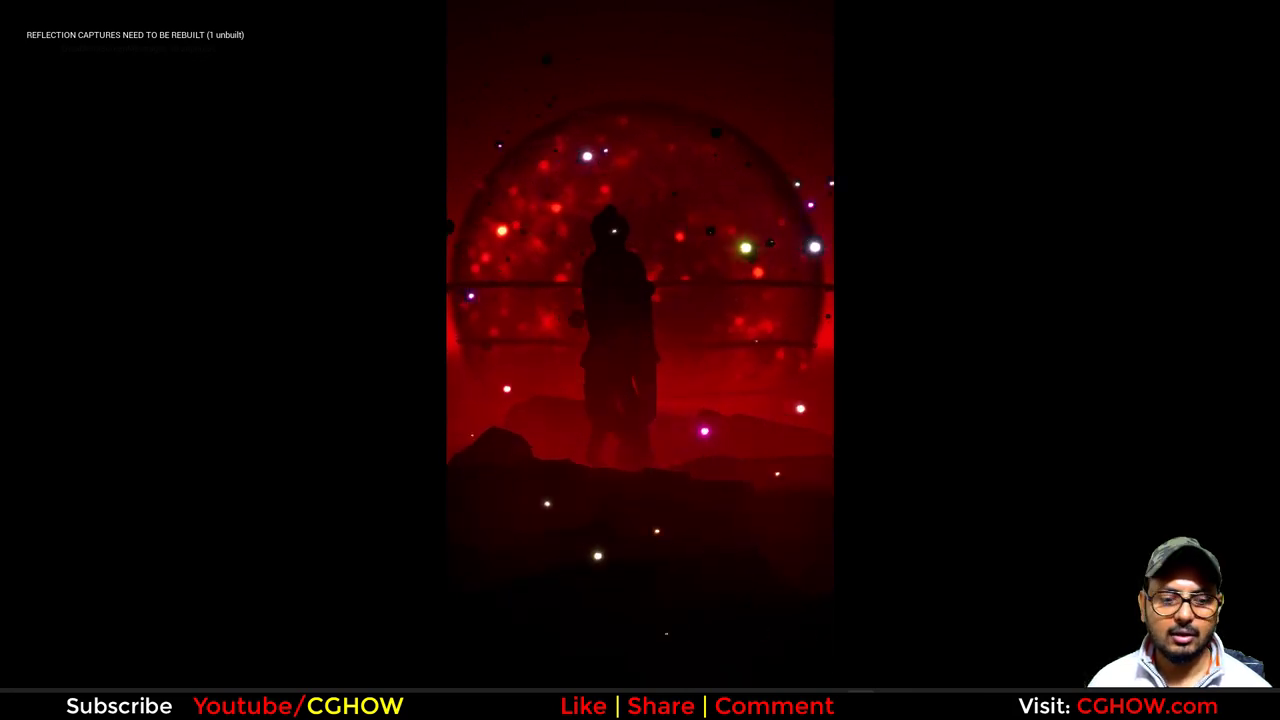
pyautogui.press('F11')
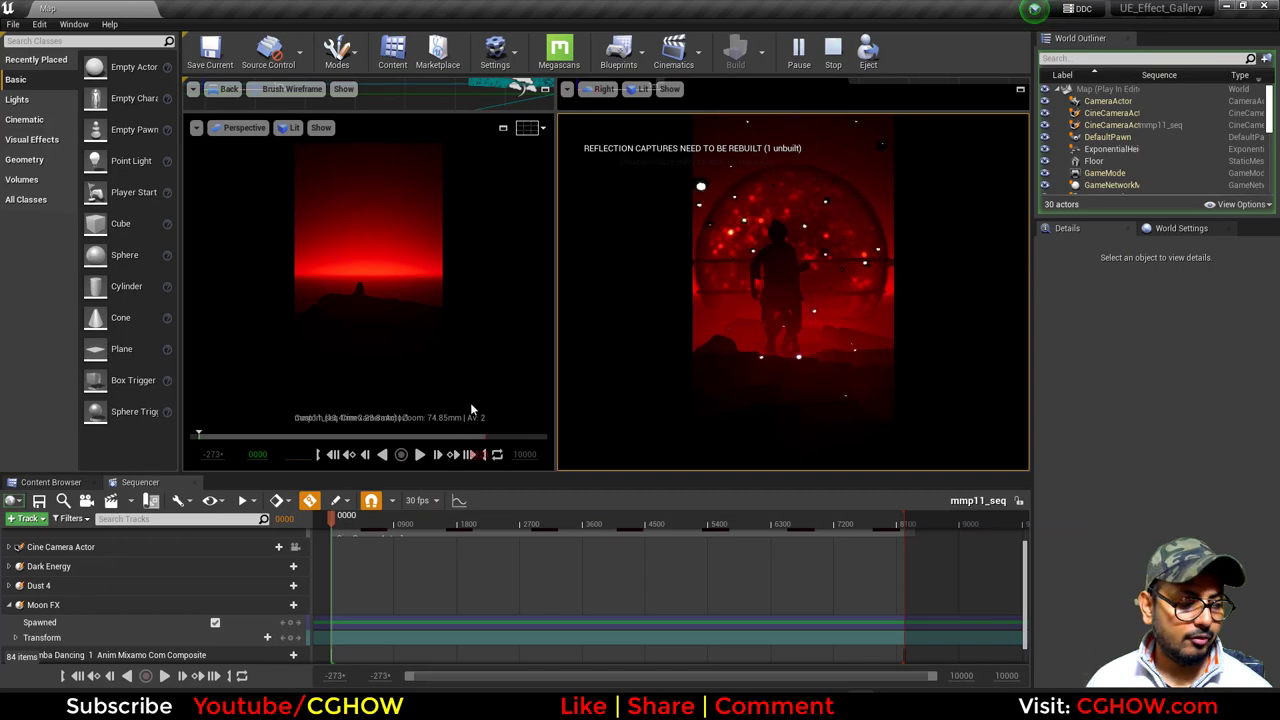
pyautogui.press('Escape')
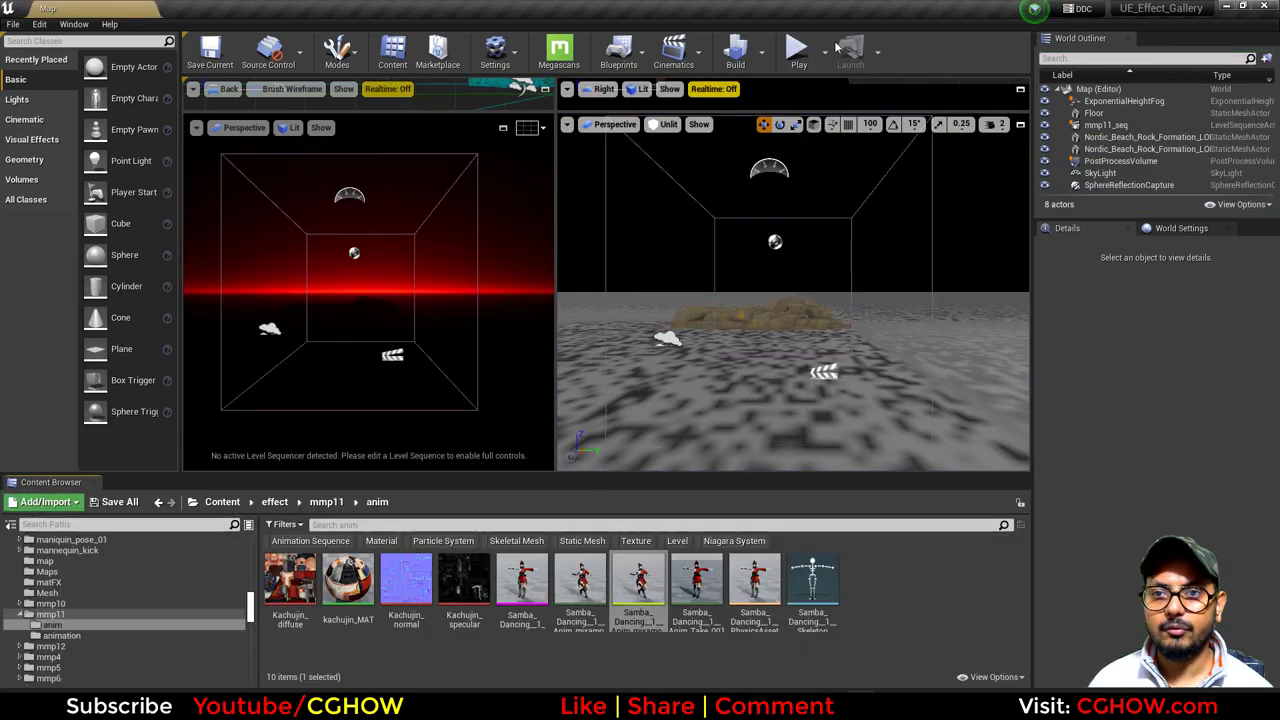
pyautogui.click(799, 62)
pyautogui.press('F11')
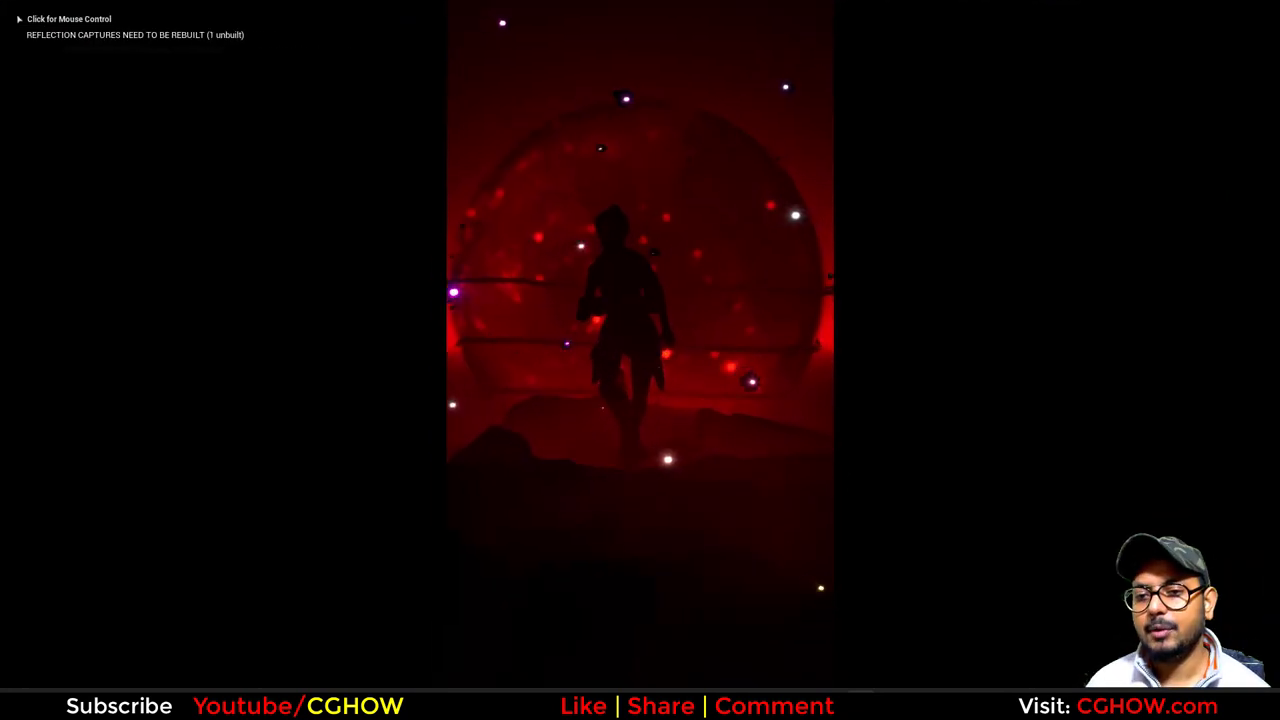